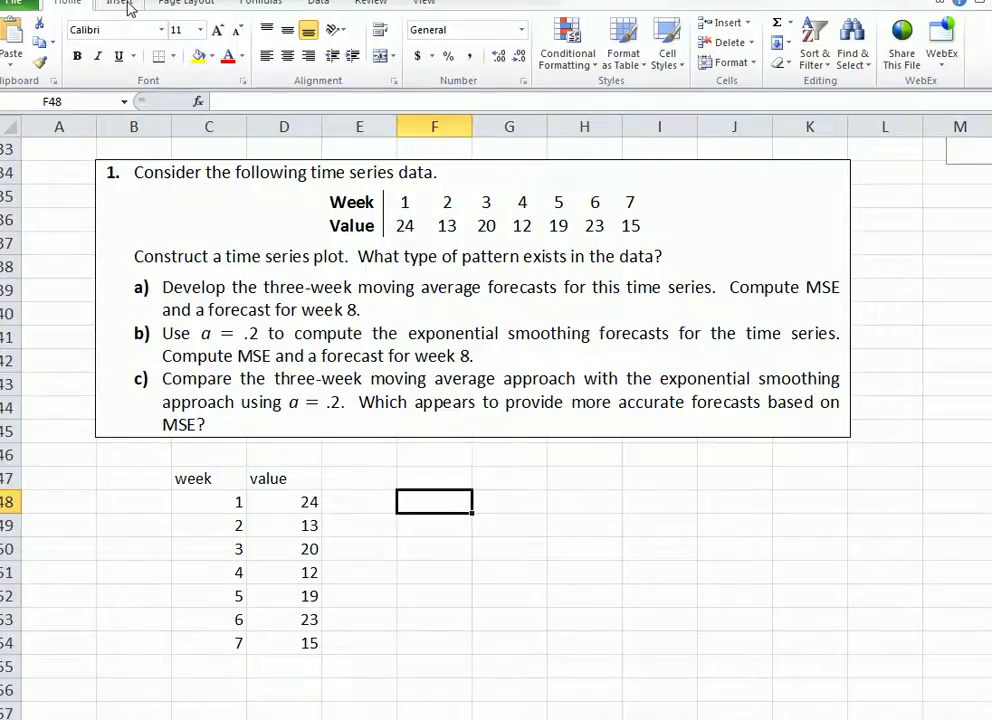
- Insert a lines-and-markers scatter chart of the week and value data, then cut it away
drag(215, 510, 294, 651)
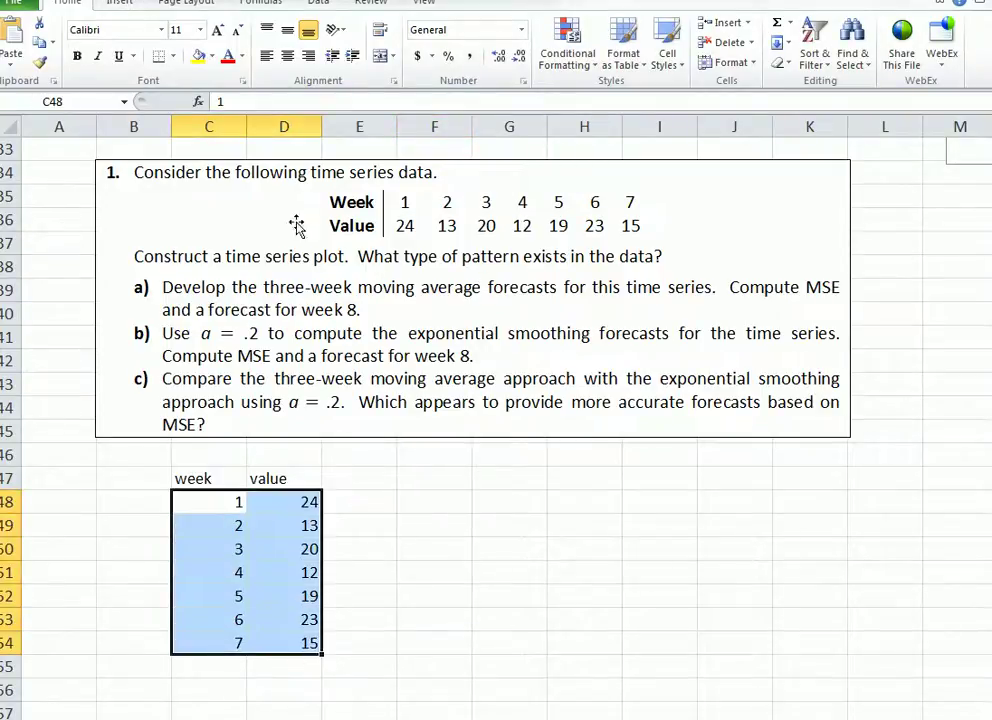
click(121, 6)
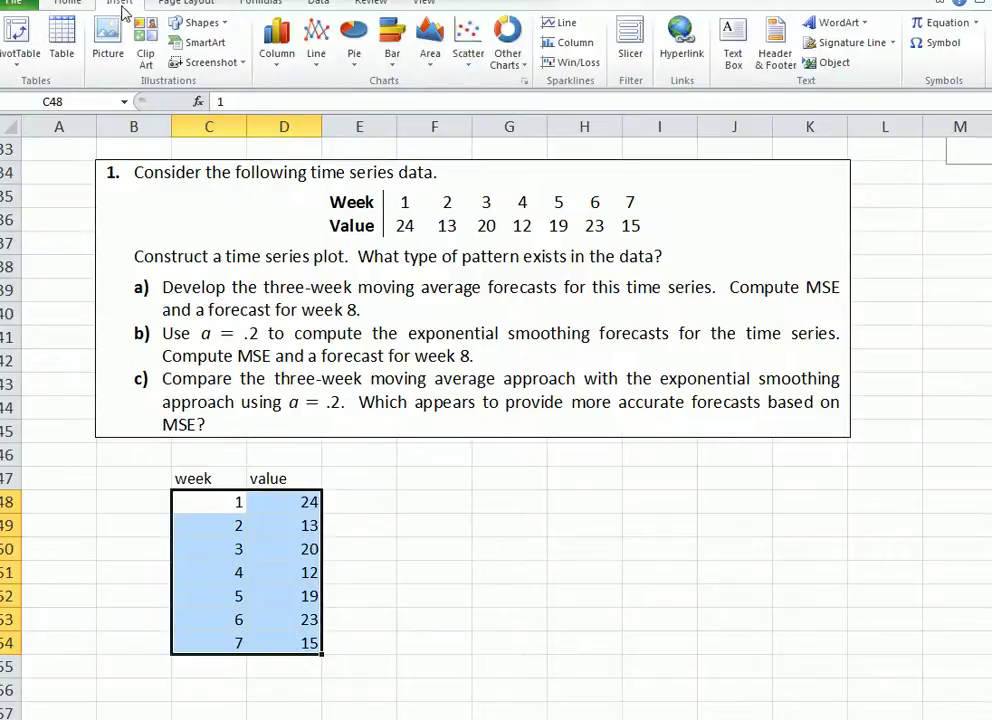
click(467, 42)
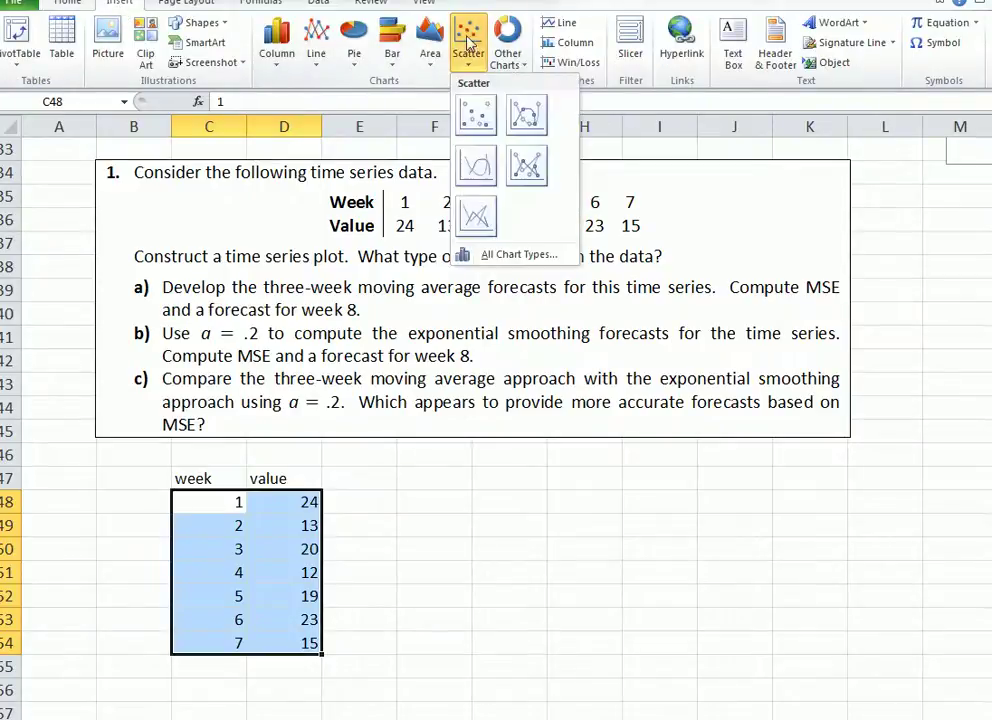
click(527, 165)
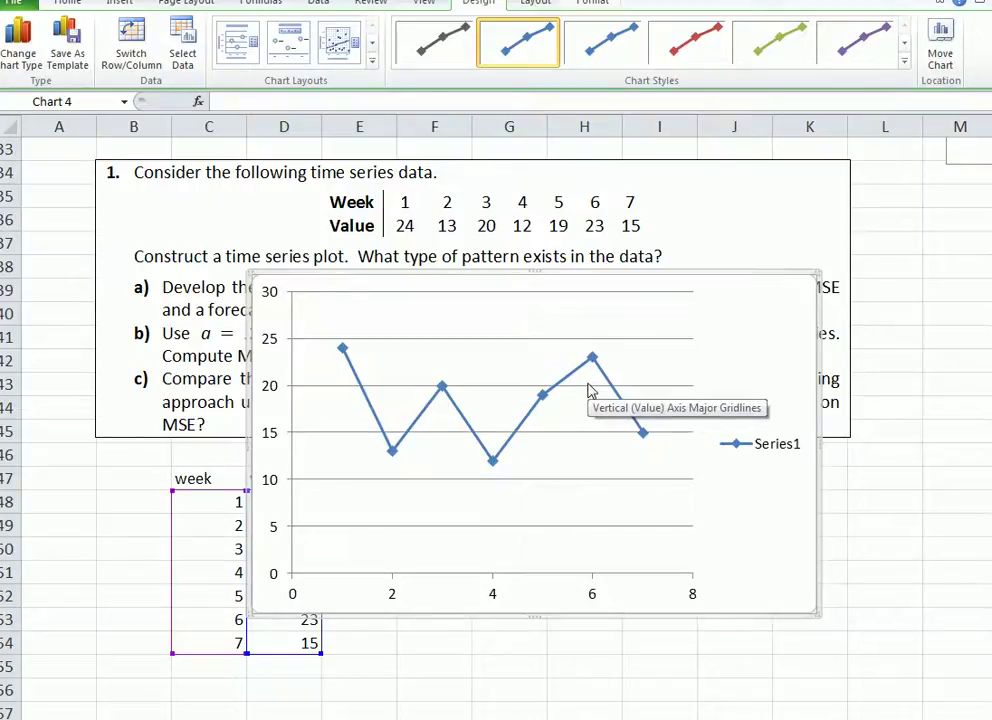
right_click(695, 277)
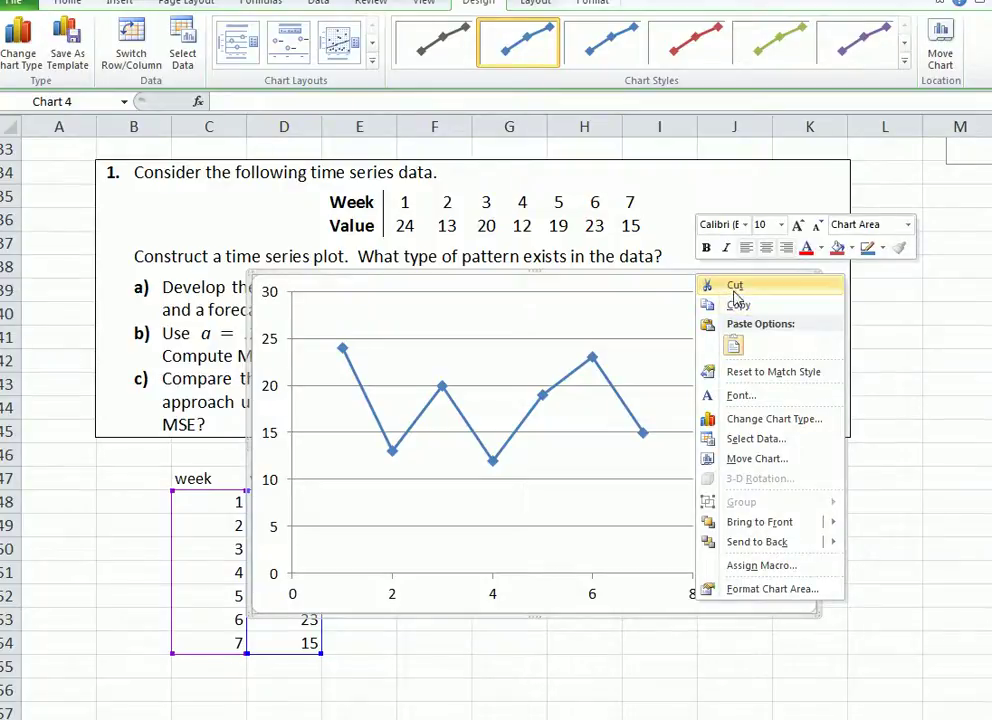
click(736, 286)
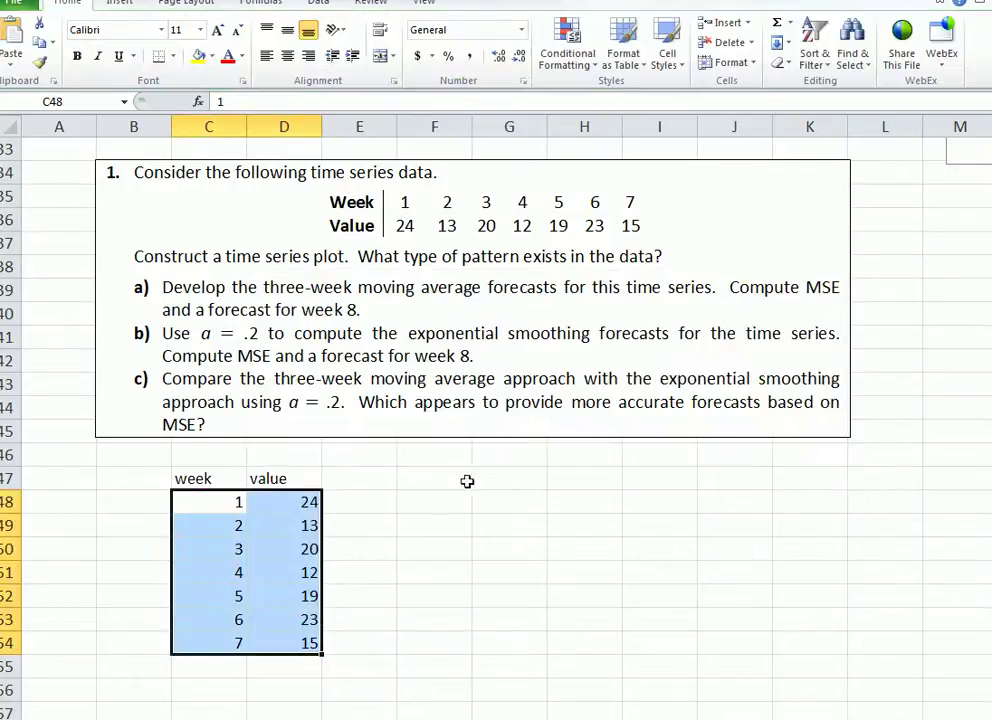
click(418, 500)
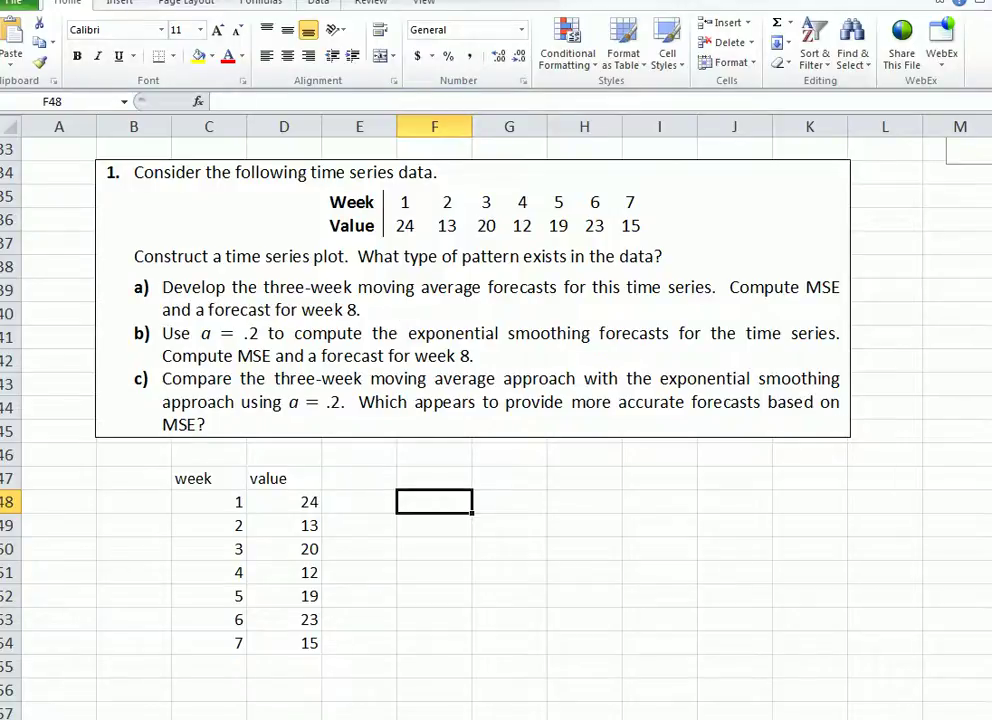
- Choose Moving Average from the Data Analysis tools list
click(318, 2)
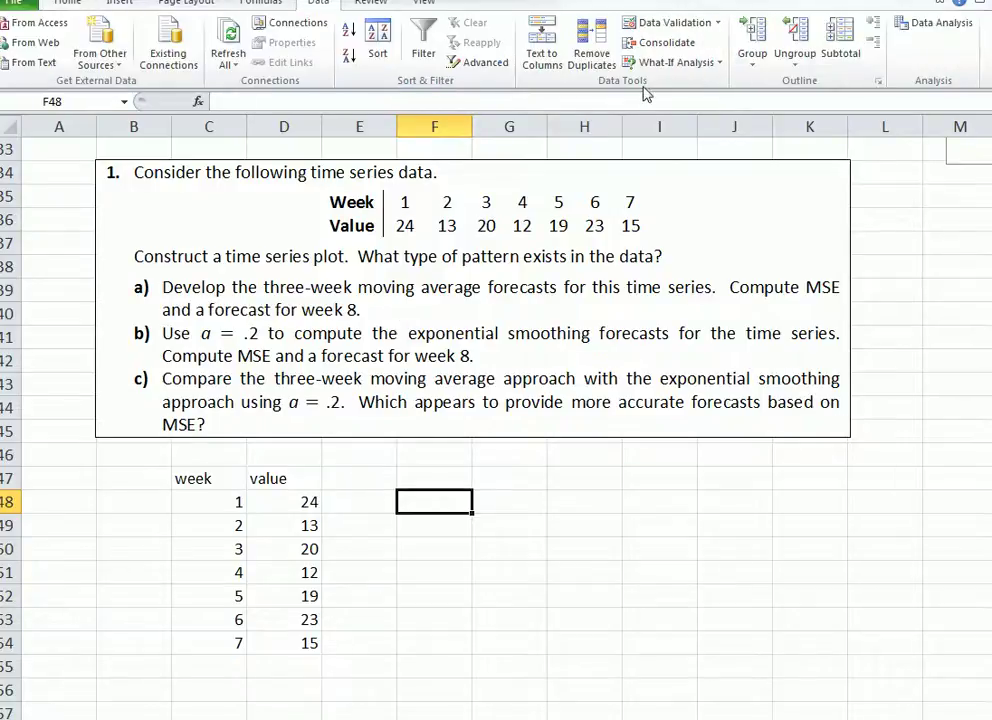
click(937, 22)
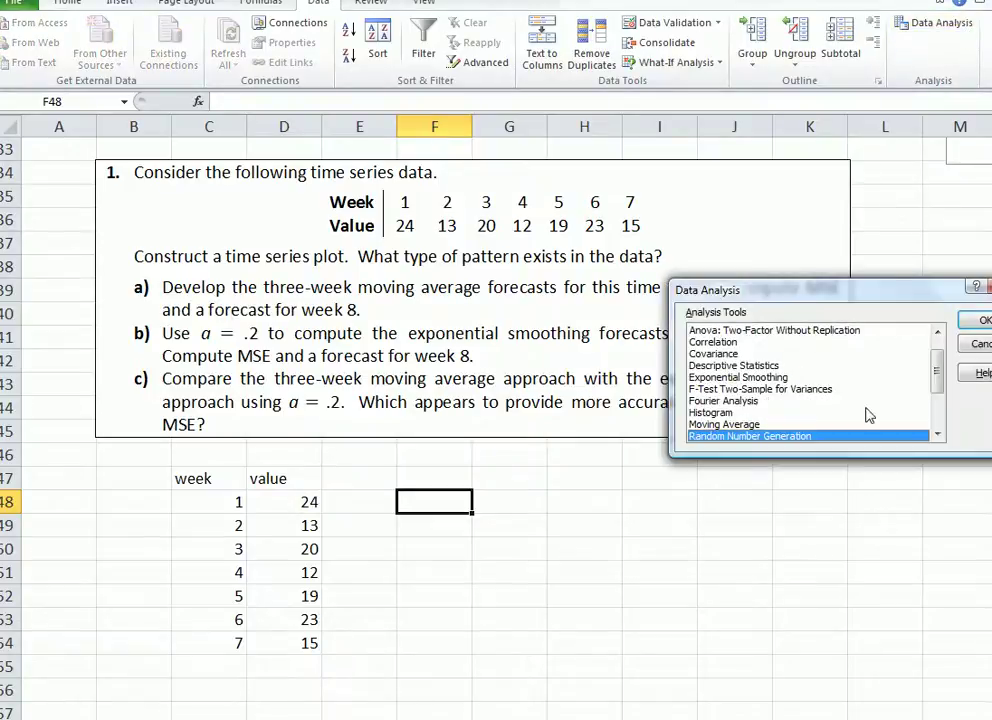
click(936, 435)
click(936, 435)
click(936, 435)
click(936, 435)
click(936, 435)
click(936, 435)
click(936, 435)
click(937, 331)
click(937, 331)
click(937, 331)
click(937, 331)
click(937, 331)
click(937, 331)
click(937, 331)
click(937, 331)
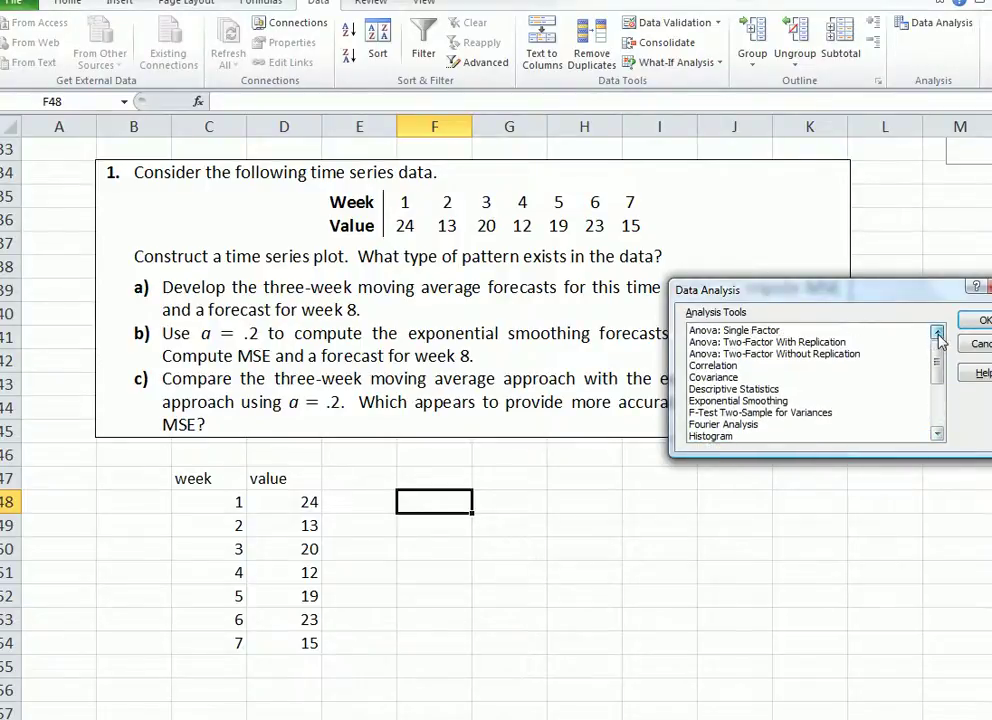
click(937, 435)
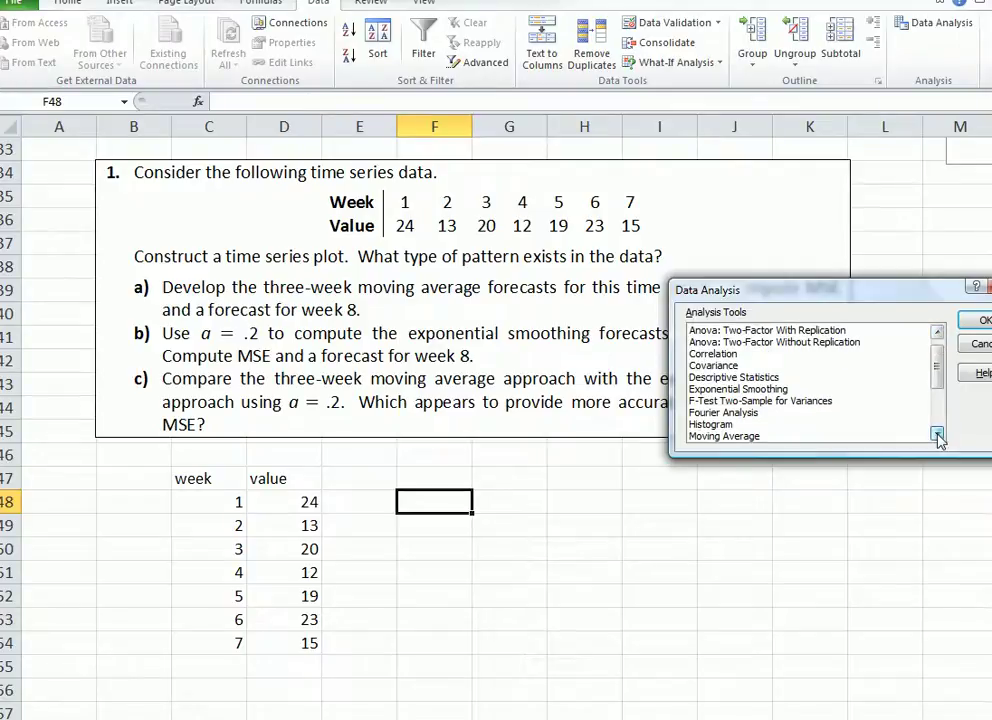
click(937, 435)
click(937, 435)
click(745, 413)
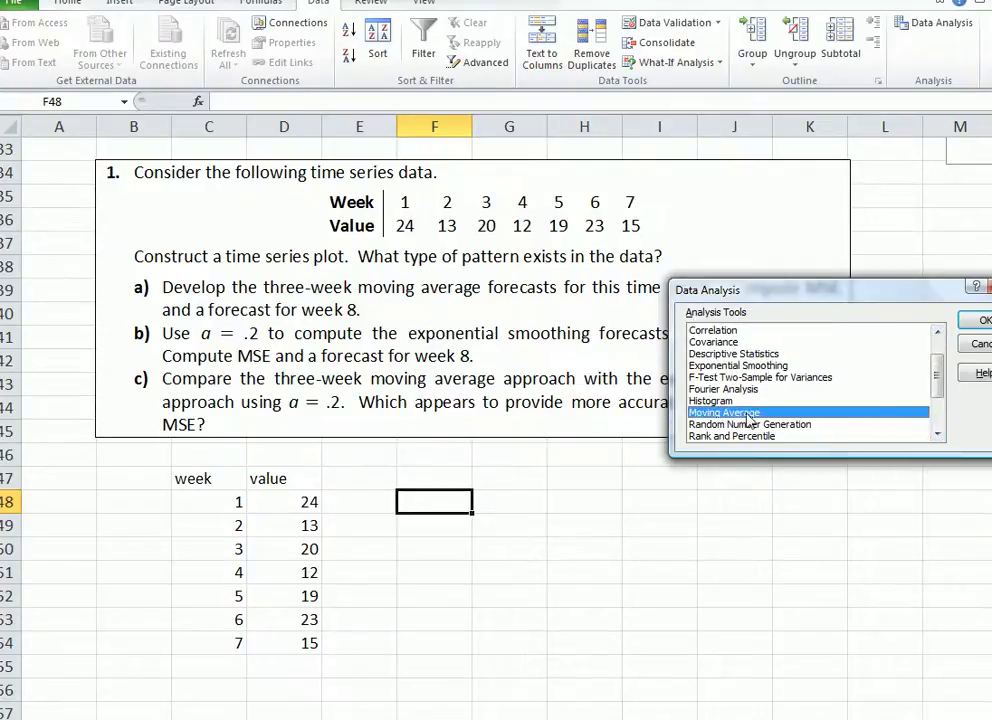
click(977, 320)
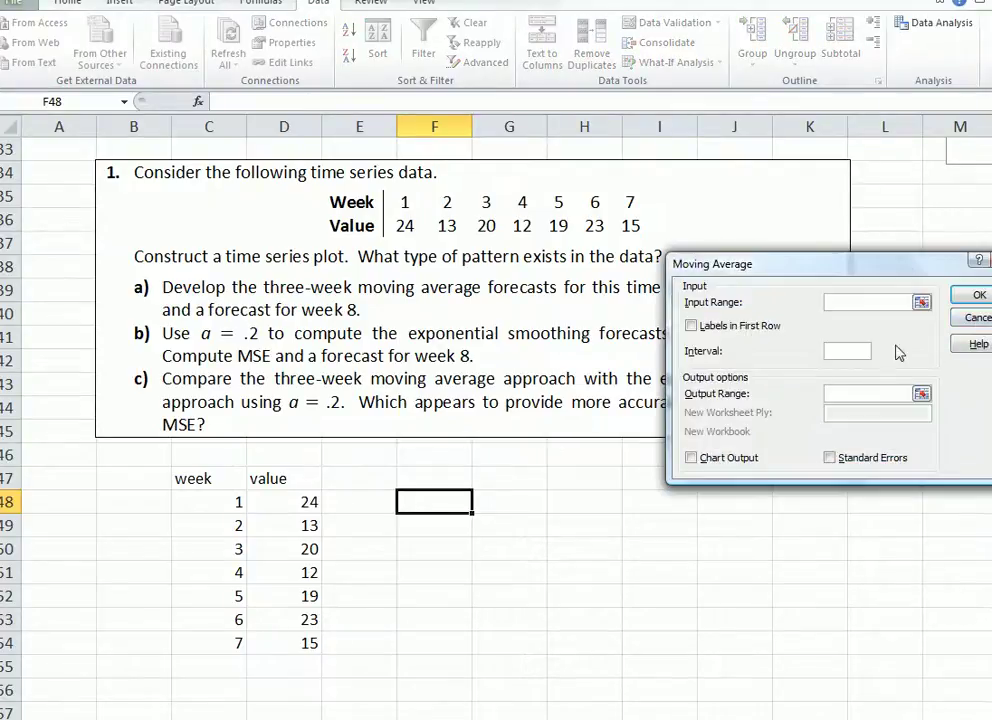
- Run Moving Average on D47:D54 with labels, interval 3, output at F48 and chart output
drag(282, 478, 298, 643)
click(697, 329)
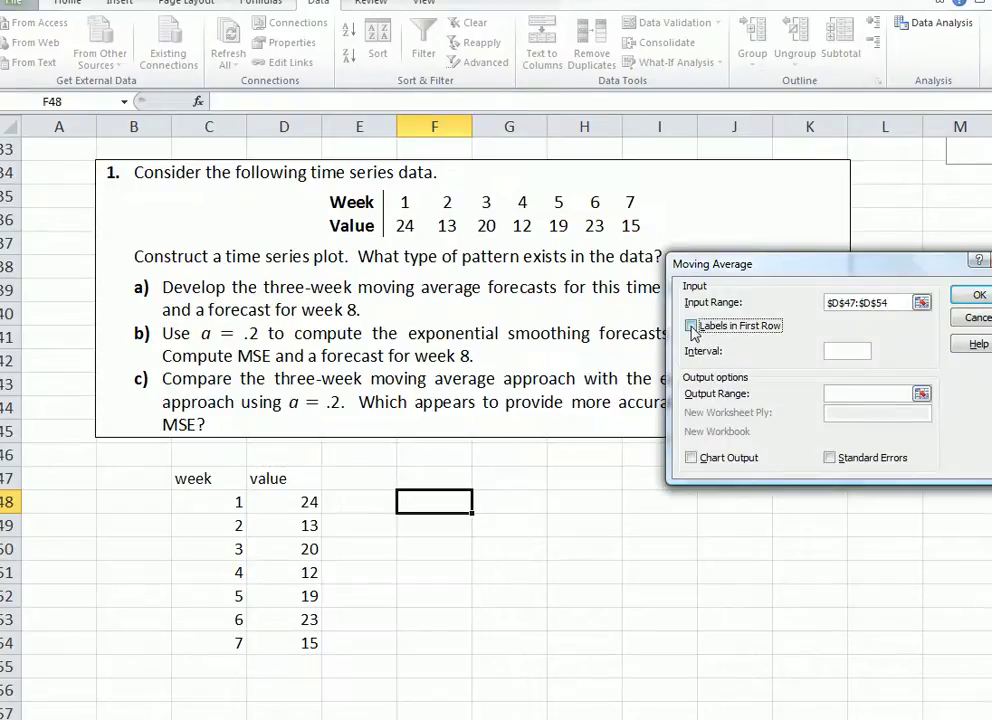
click(839, 349)
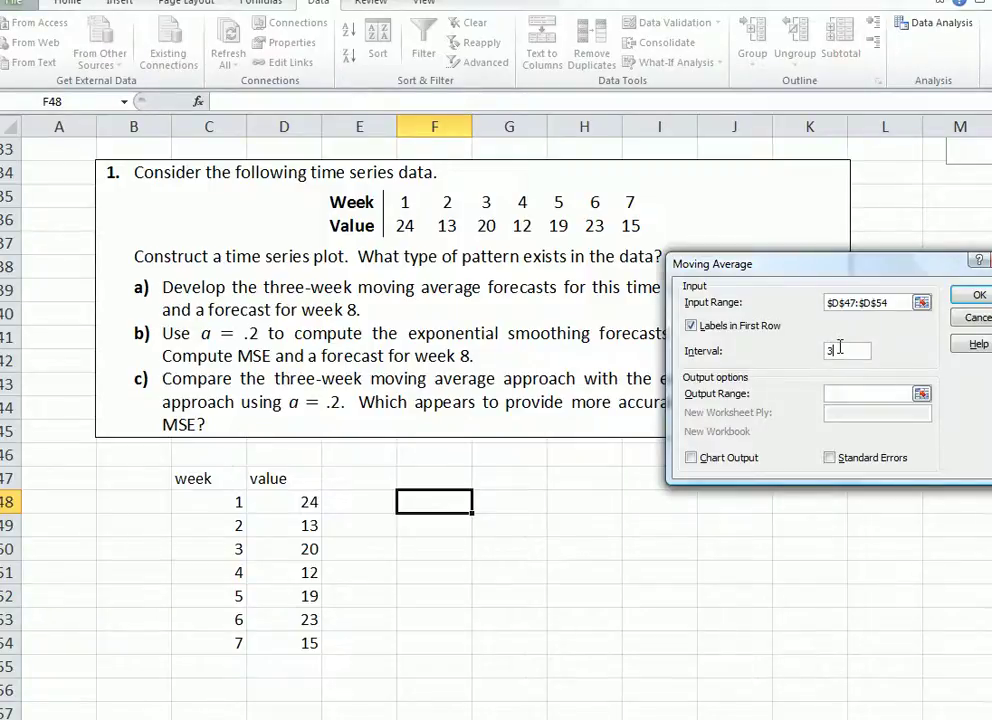
click(920, 393)
click(430, 498)
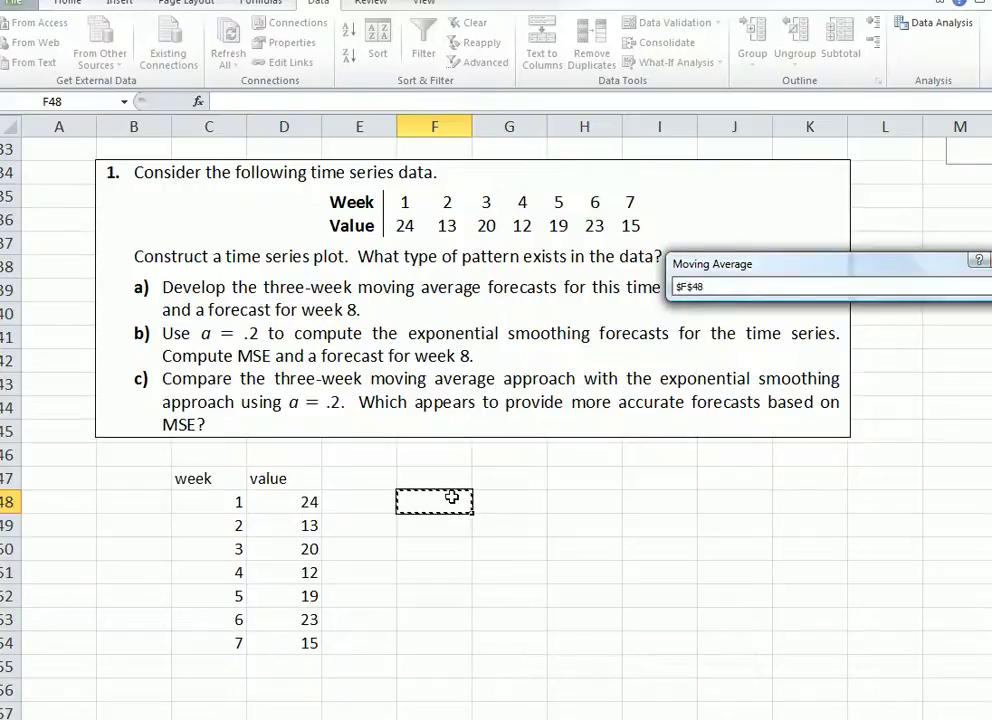
key(Return)
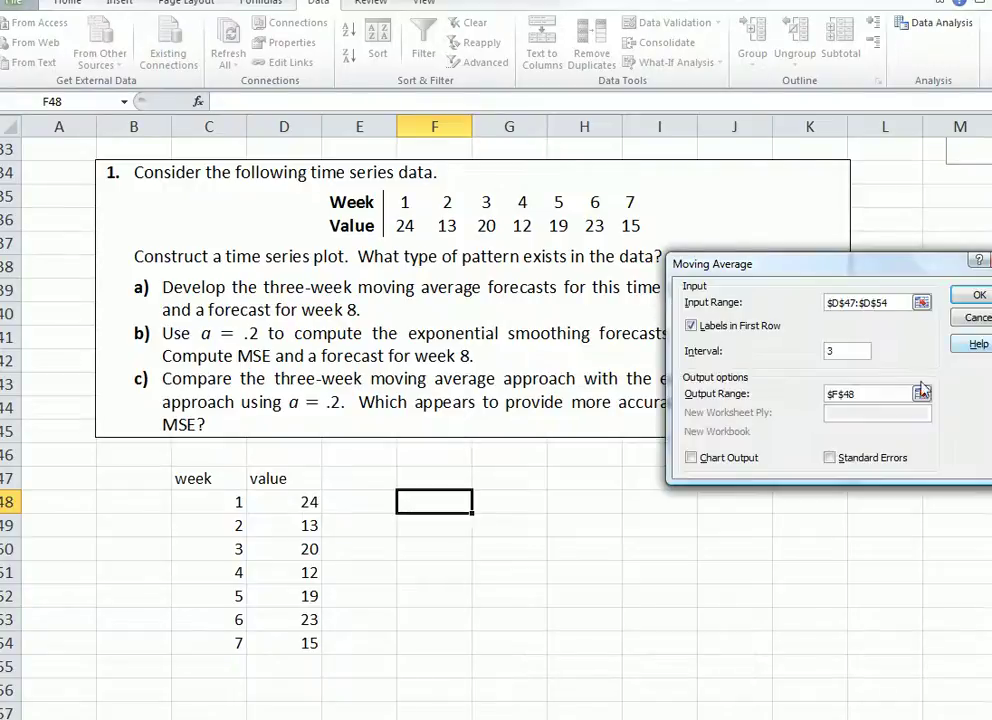
click(691, 458)
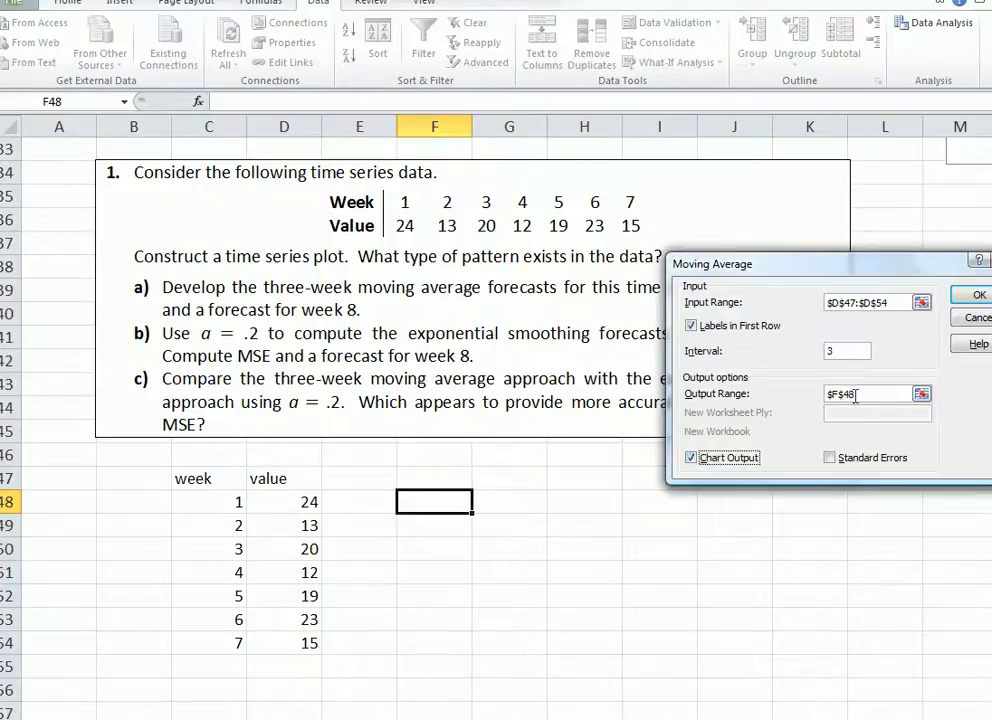
click(980, 296)
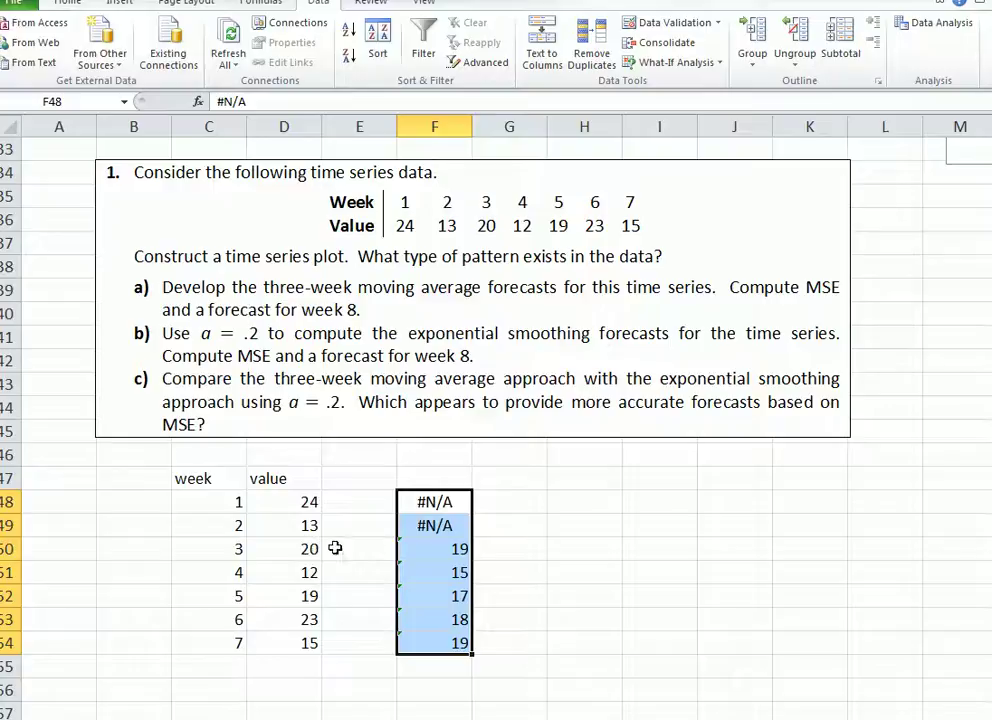
- Move the moving-average results from F50:F54 into column E starting at E51
drag(438, 546, 446, 641)
right_click(445, 612)
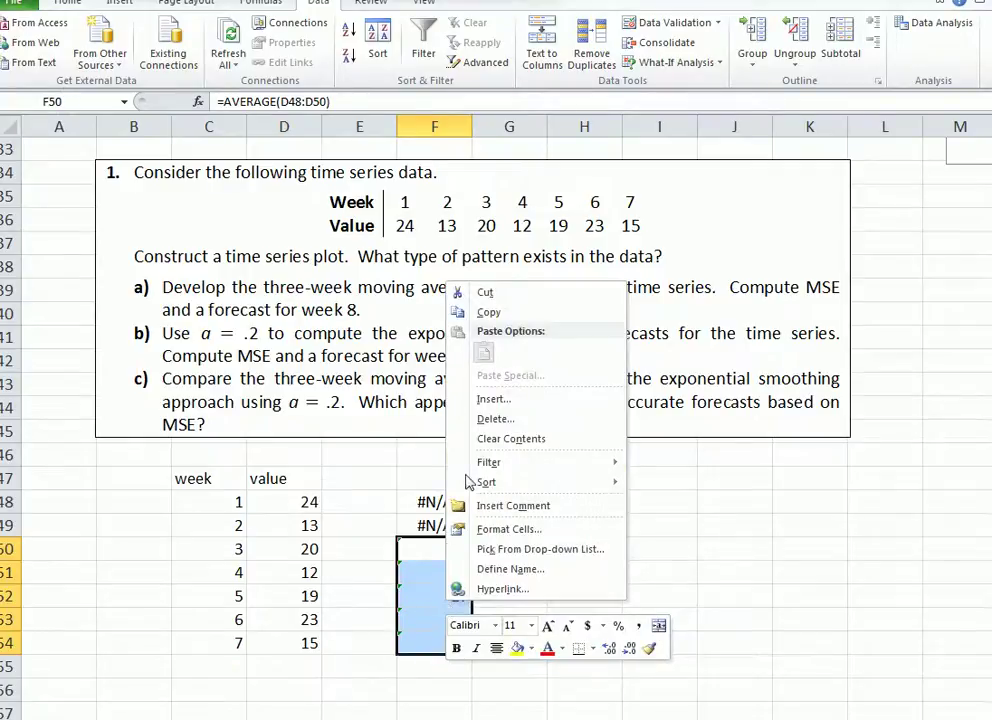
click(508, 293)
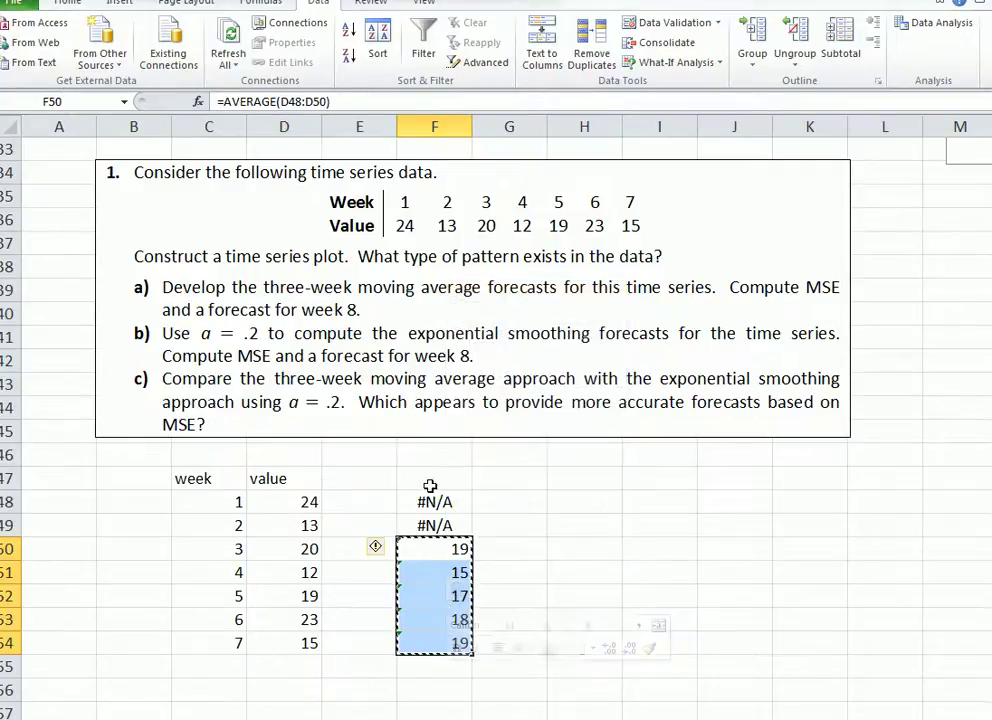
click(352, 576)
right_click(352, 580)
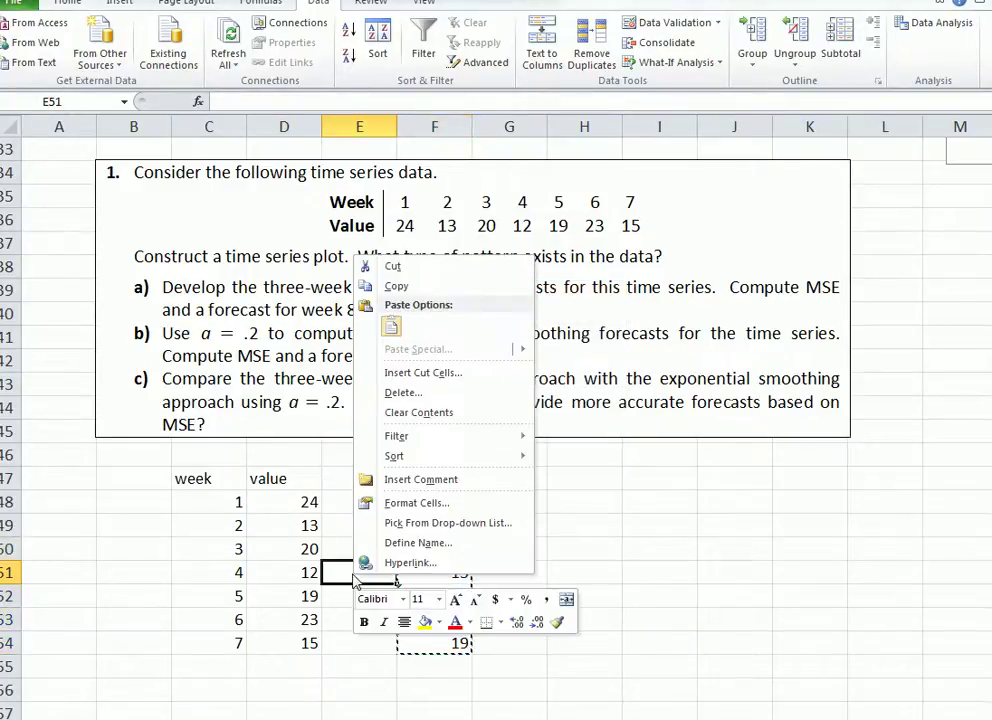
click(396, 327)
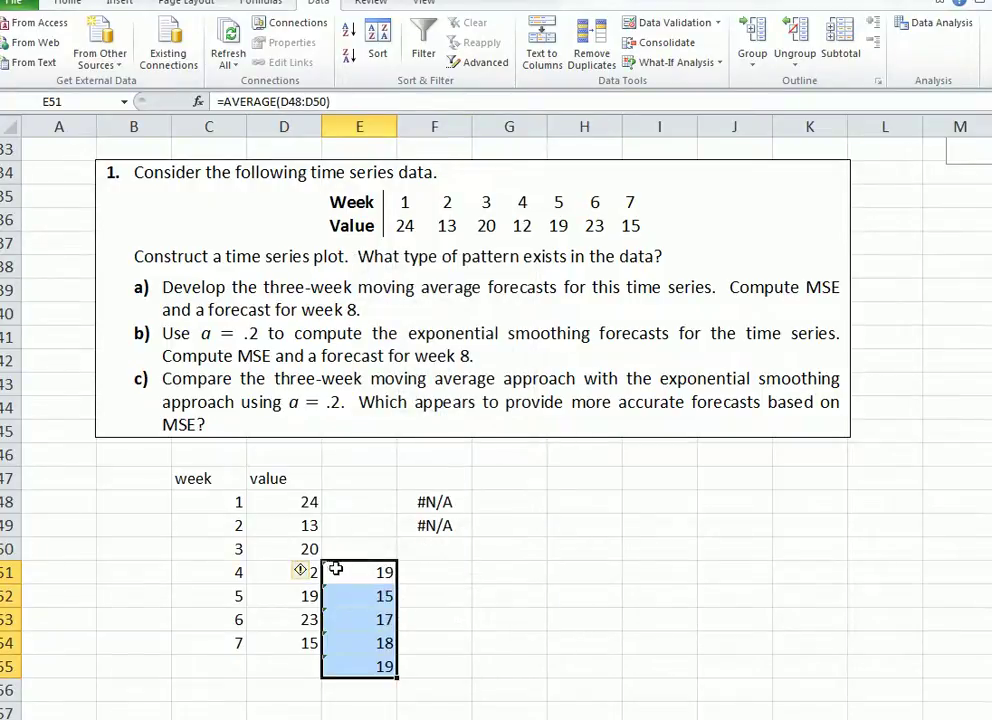
click(436, 672)
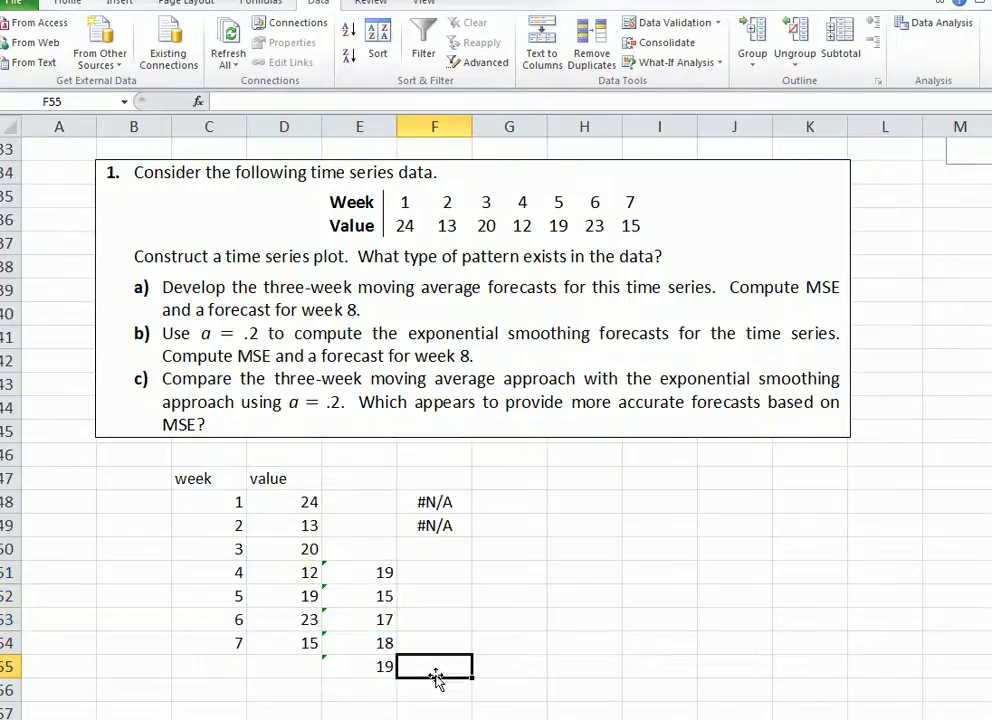
- Clear the surplus value in E55 and the #N/A cells F48:F49
click(380, 675)
right_click(380, 677)
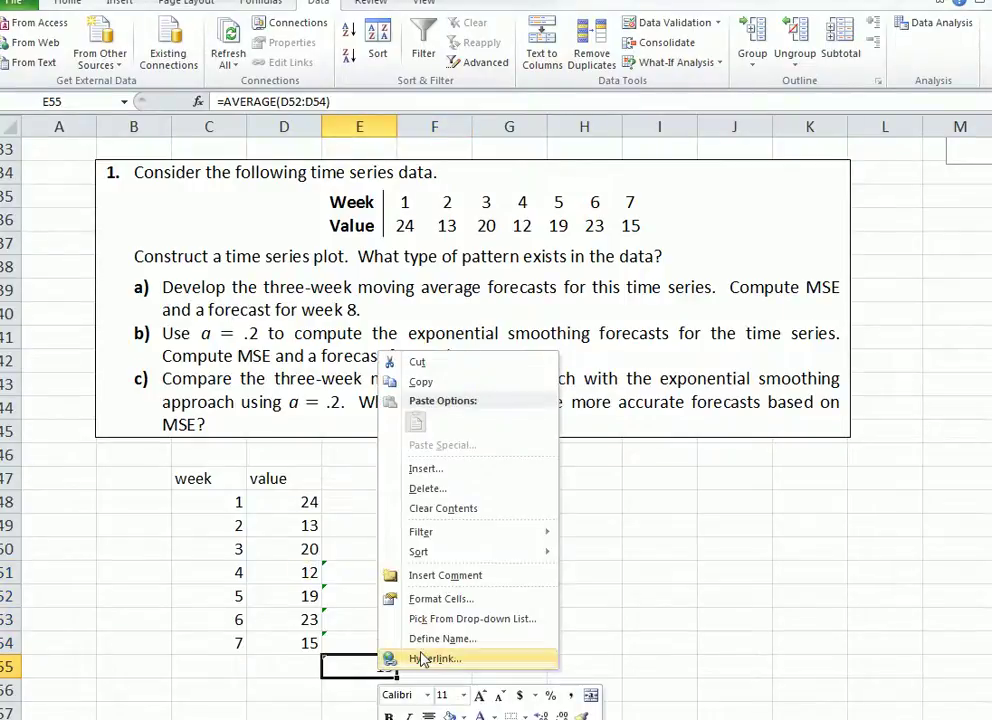
click(440, 509)
drag(451, 505, 454, 530)
right_click(452, 523)
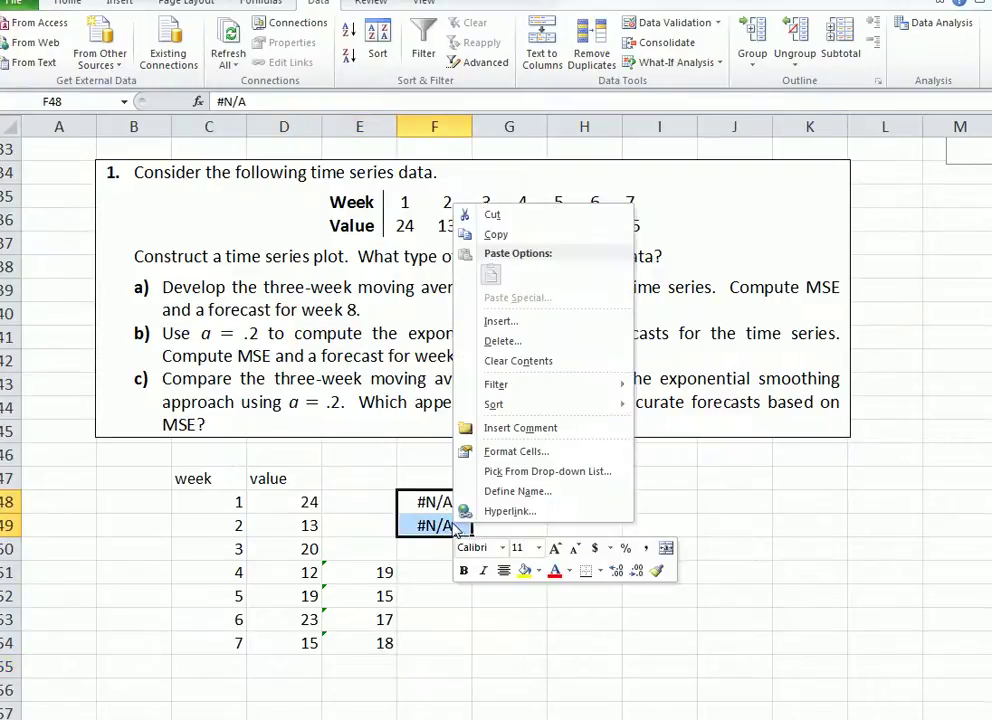
click(510, 361)
click(527, 536)
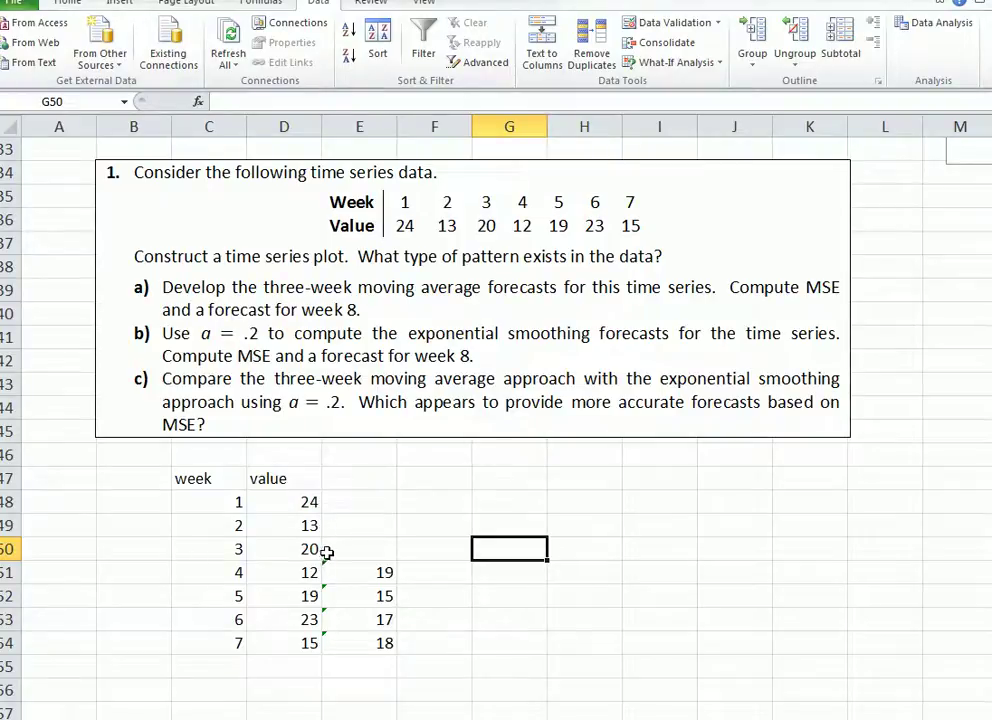
- Check the week-4 average by entering =(24+13+20)/3 in G48
click(505, 501)
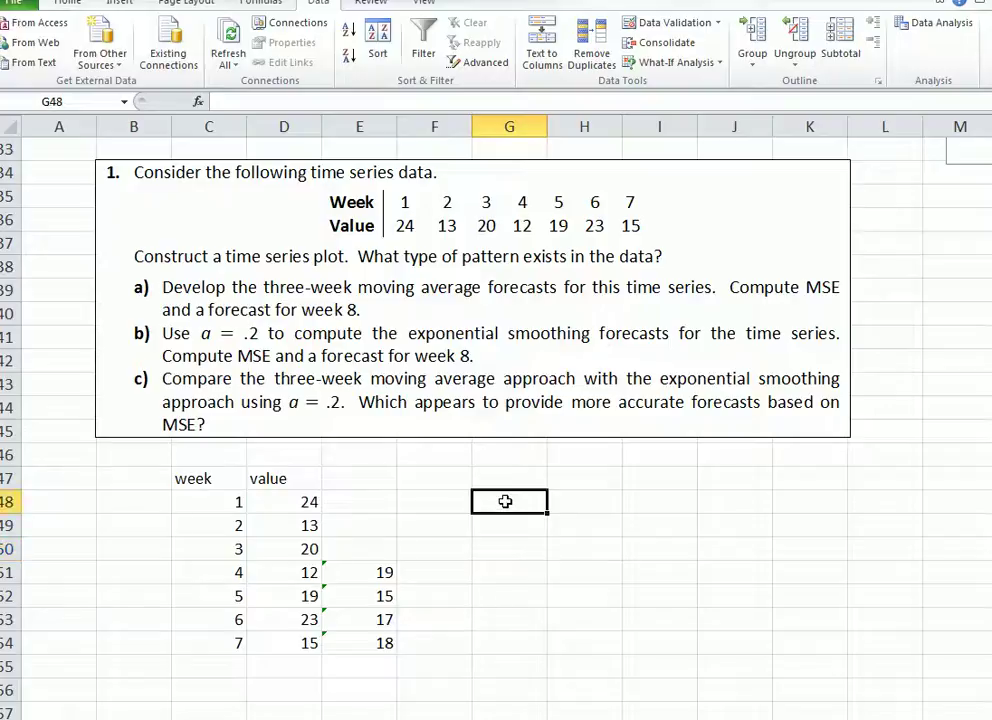
text(=)
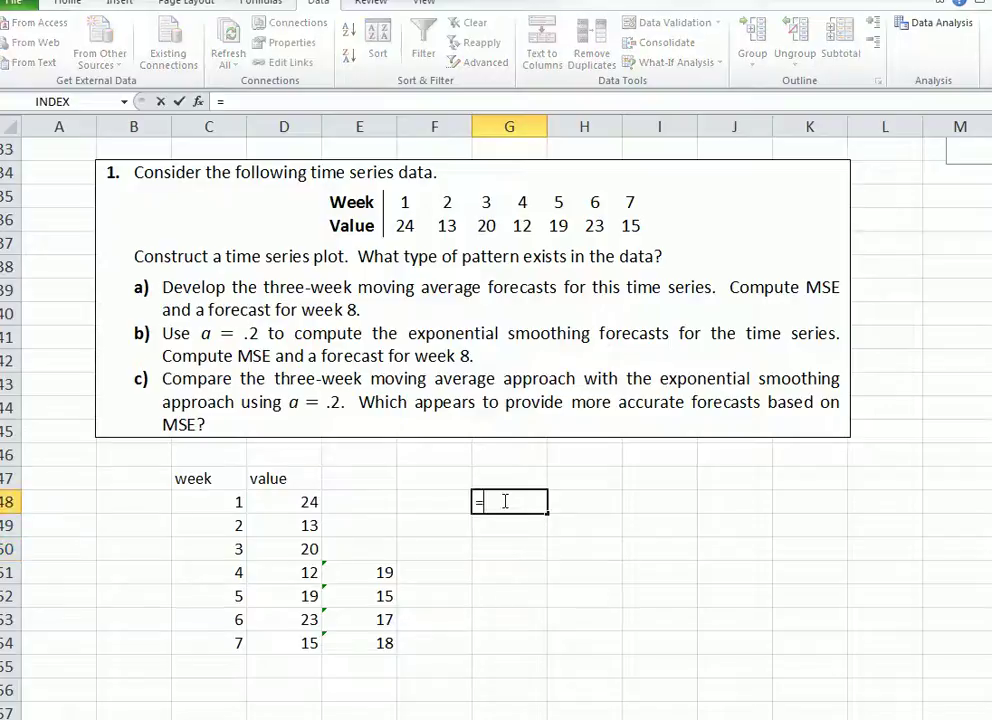
text((24+13)
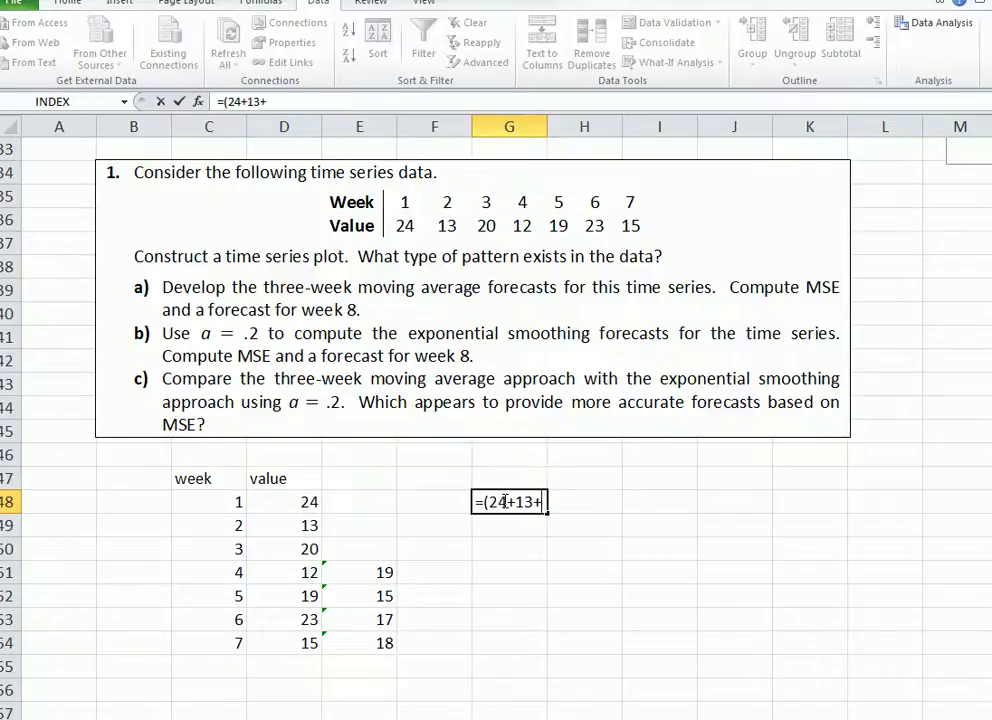
text(+20)/3)
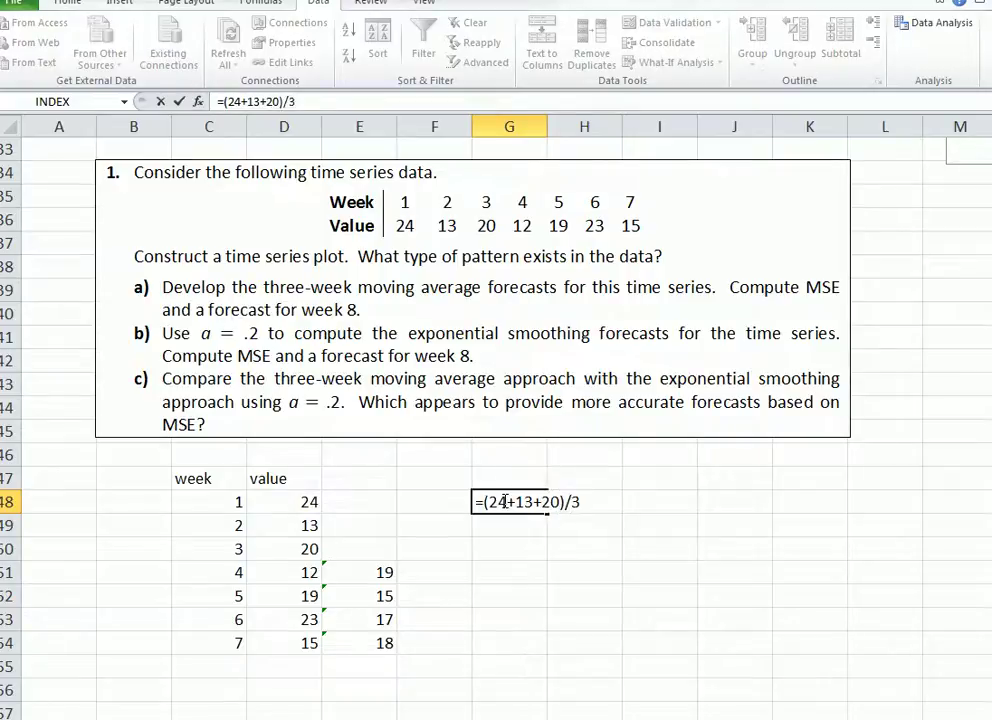
key(Return)
- Shade the check cell G48 and the forecast cell E51 yellow
click(505, 501)
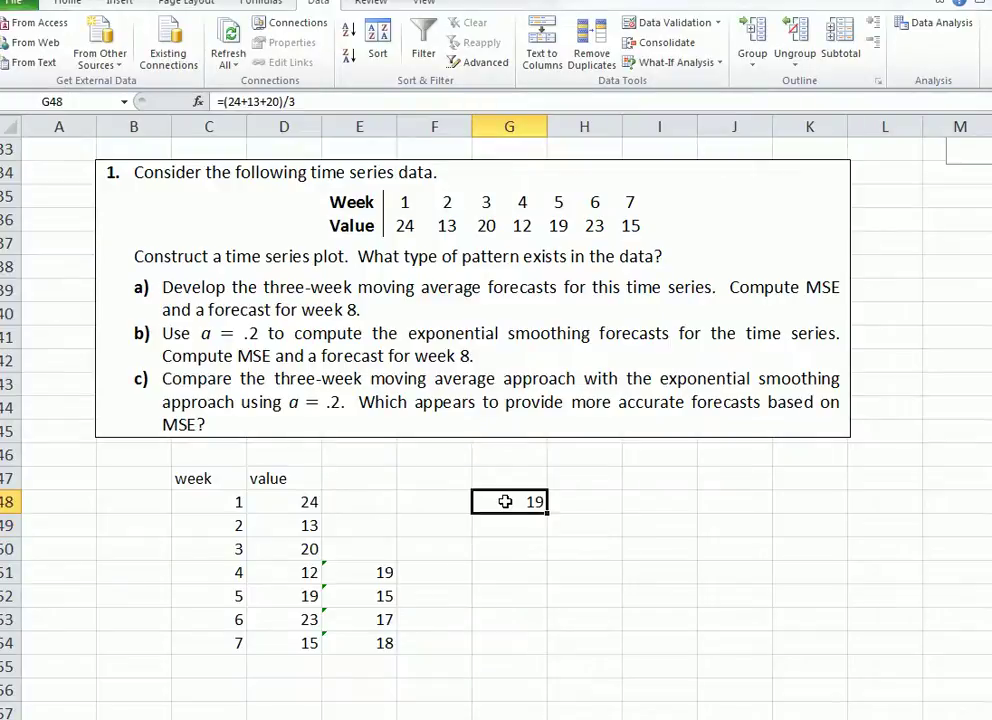
right_click(505, 501)
click(578, 550)
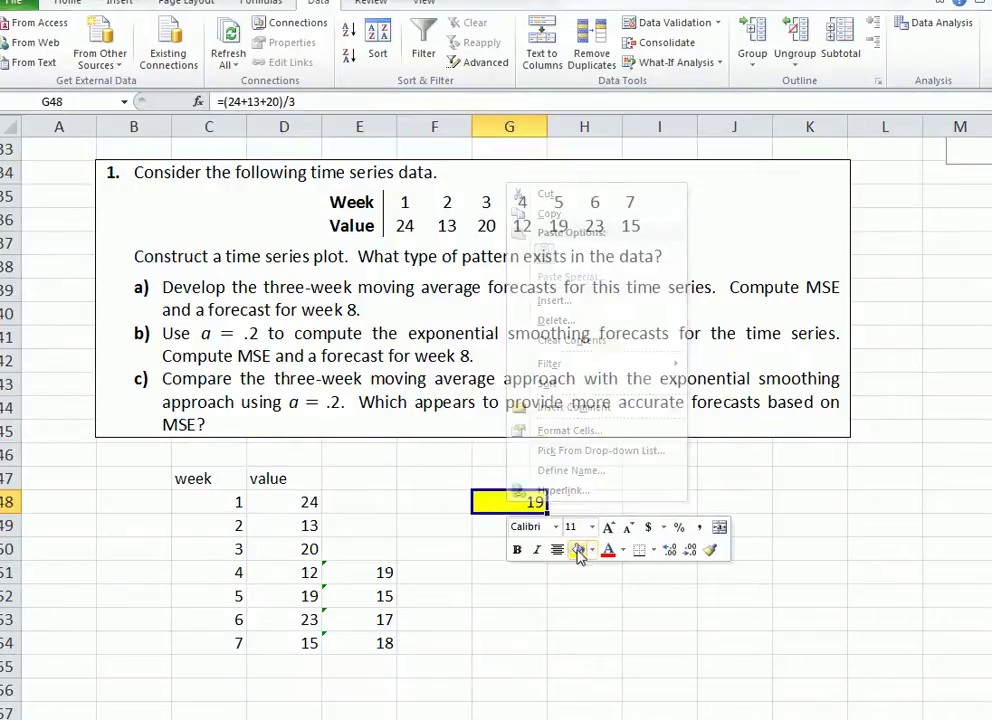
click(387, 570)
right_click(387, 572)
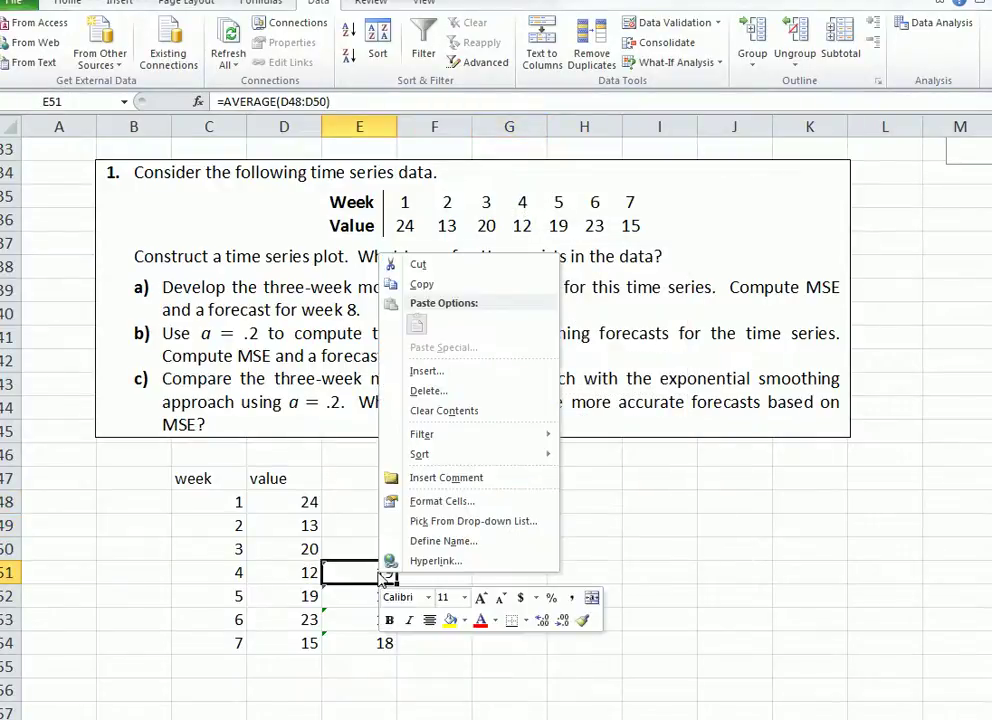
click(449, 620)
click(470, 668)
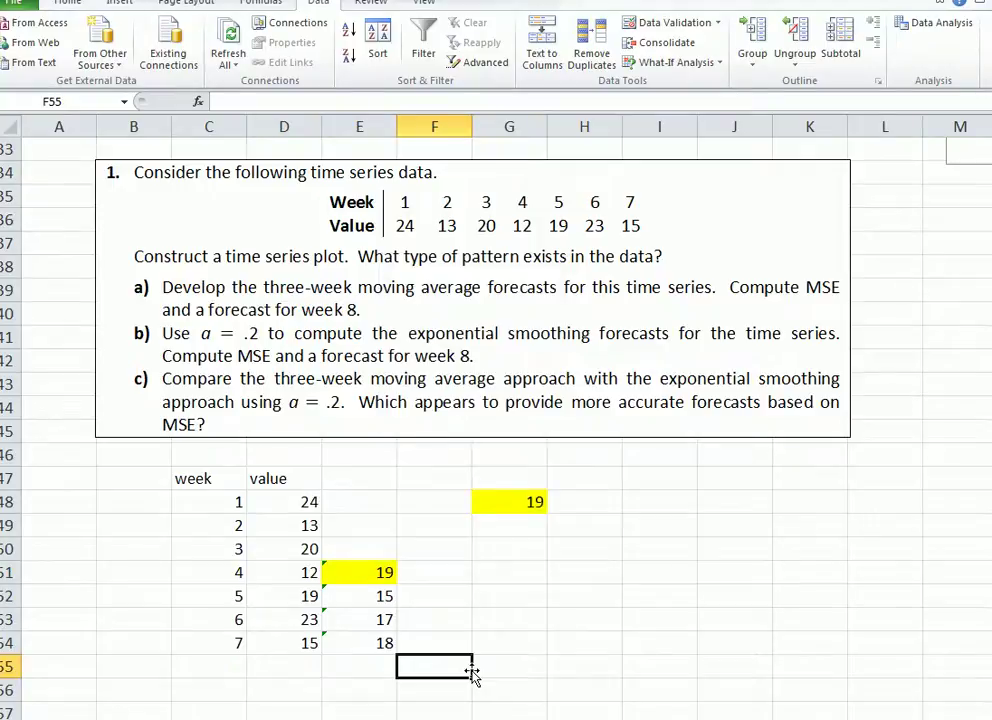
- Clear the check formula from G48
right_click(520, 504)
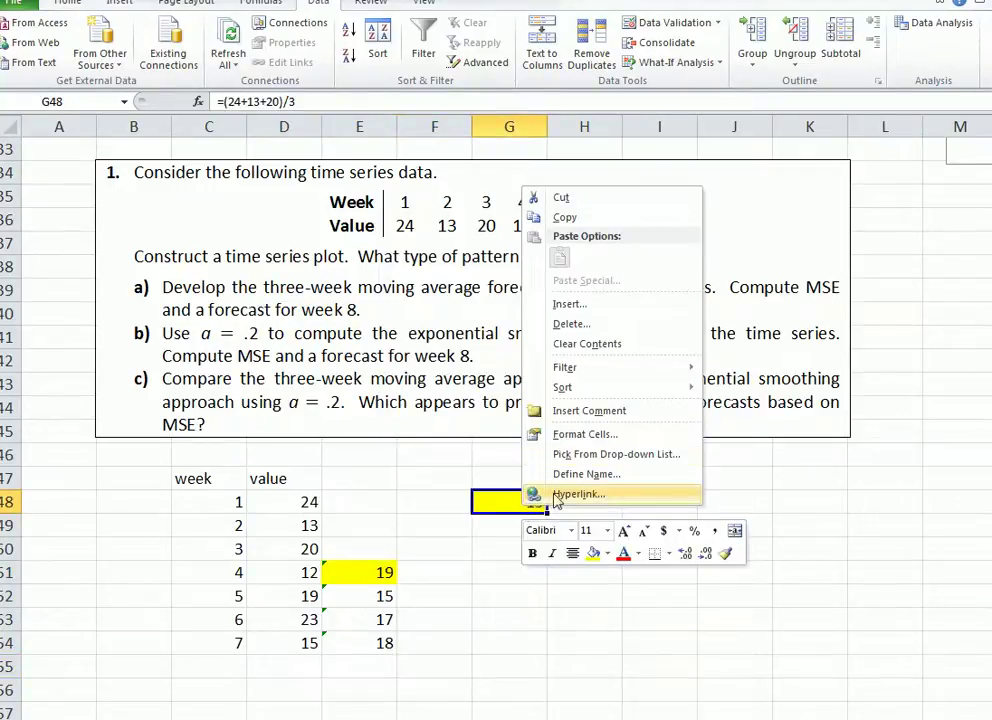
click(591, 198)
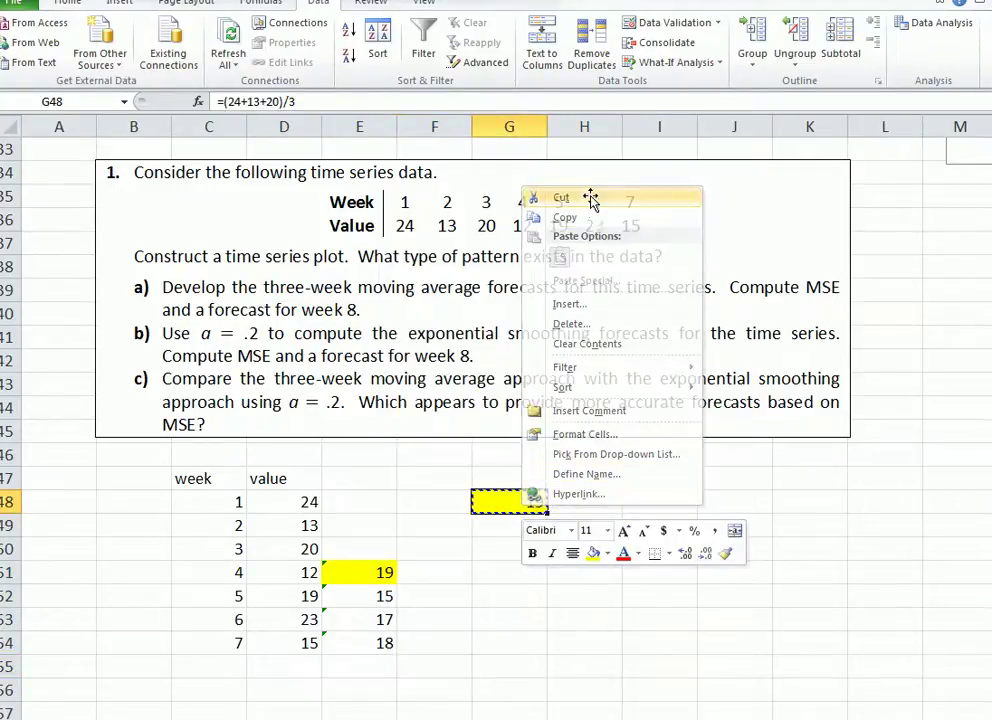
right_click(517, 503)
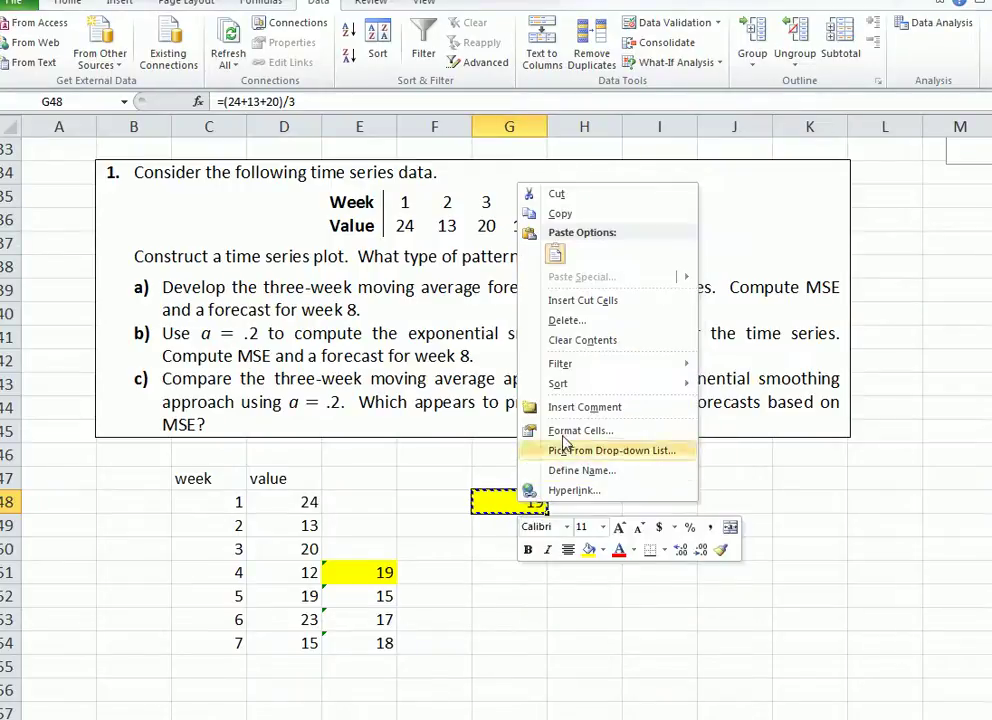
click(569, 341)
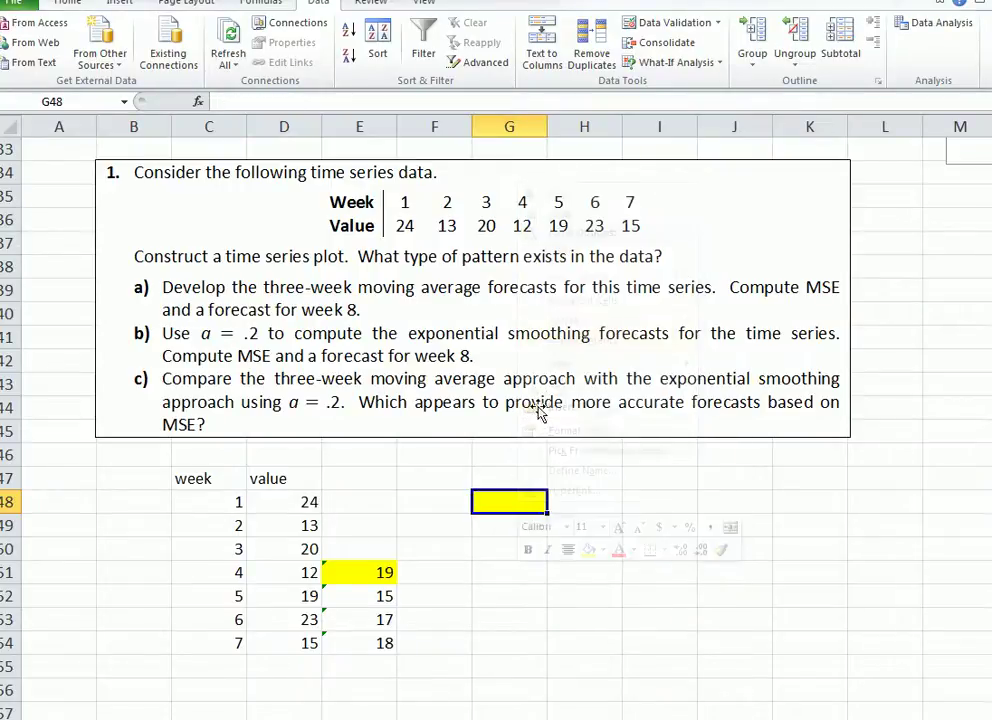
click(449, 566)
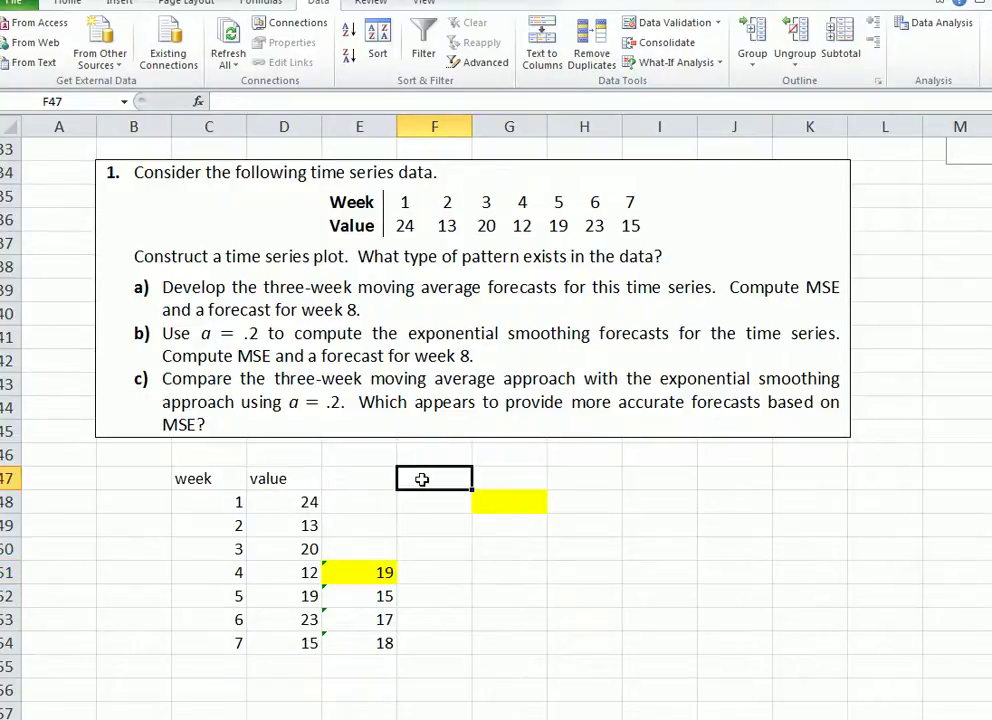
- Head F47 'errors' and fill =D51-E51 down to F54, giving -7, 4, 6, -3
text(errors)
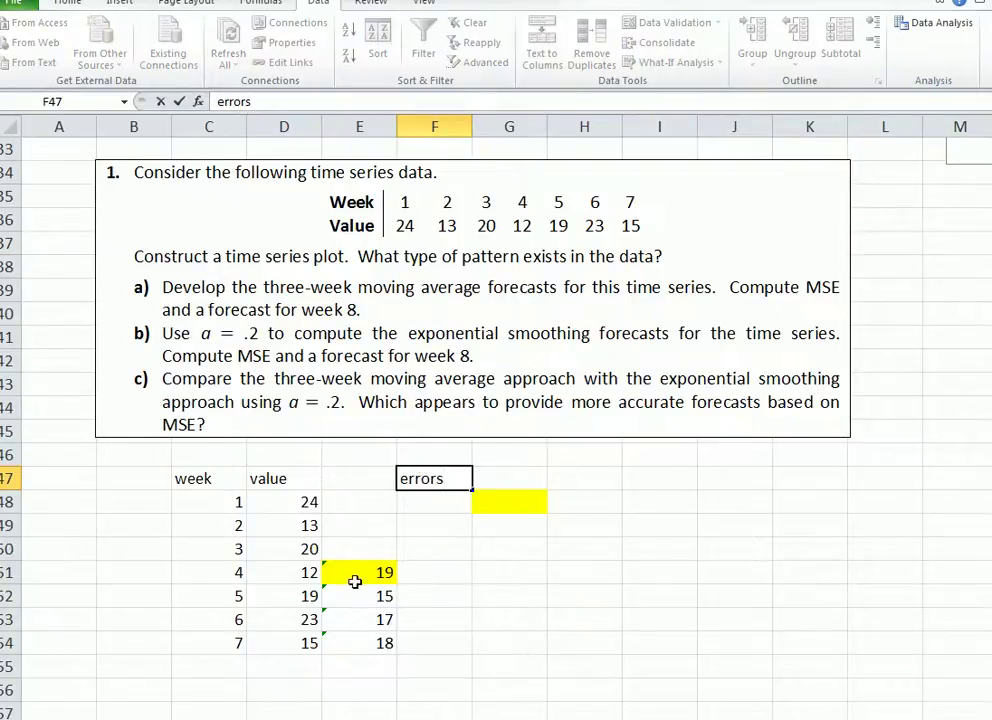
click(418, 571)
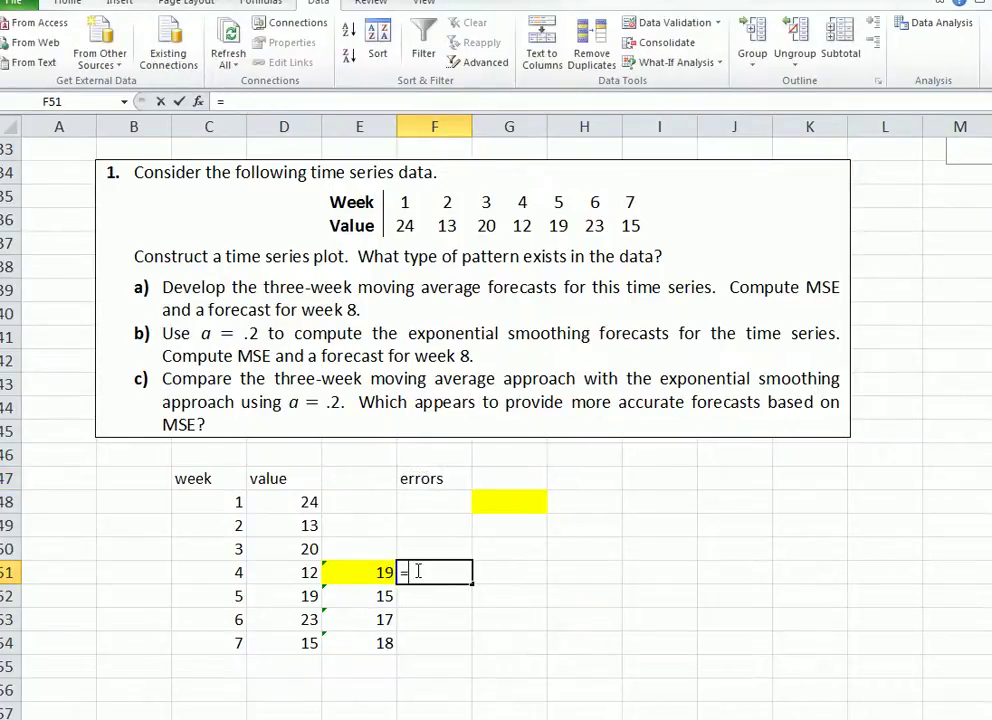
text(=)
click(318, 571)
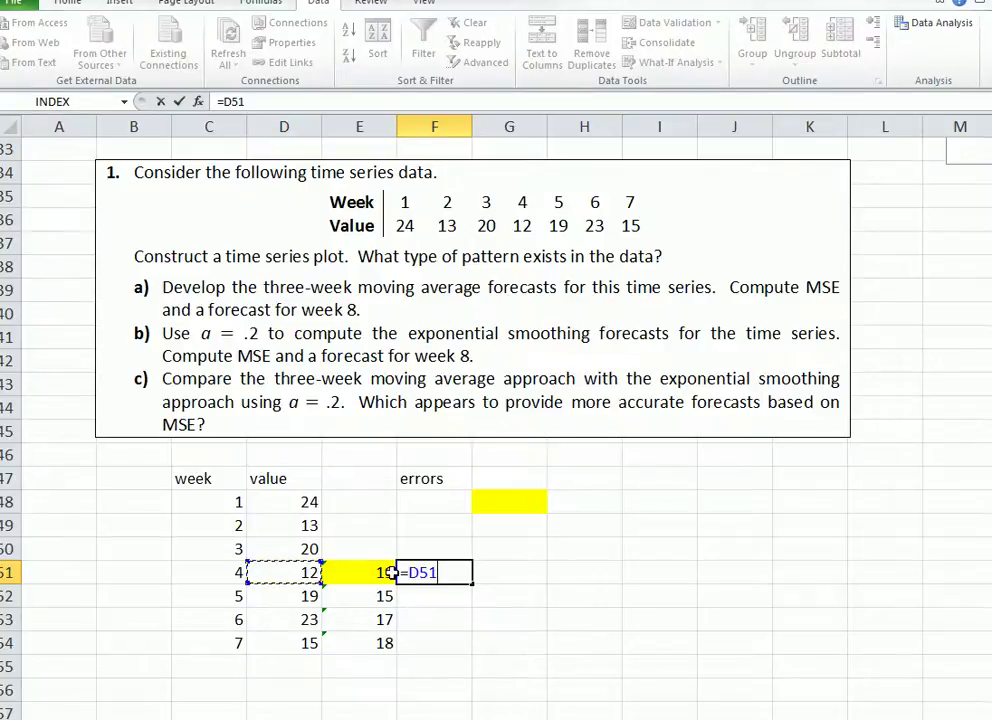
text(-)
click(383, 573)
key(Return)
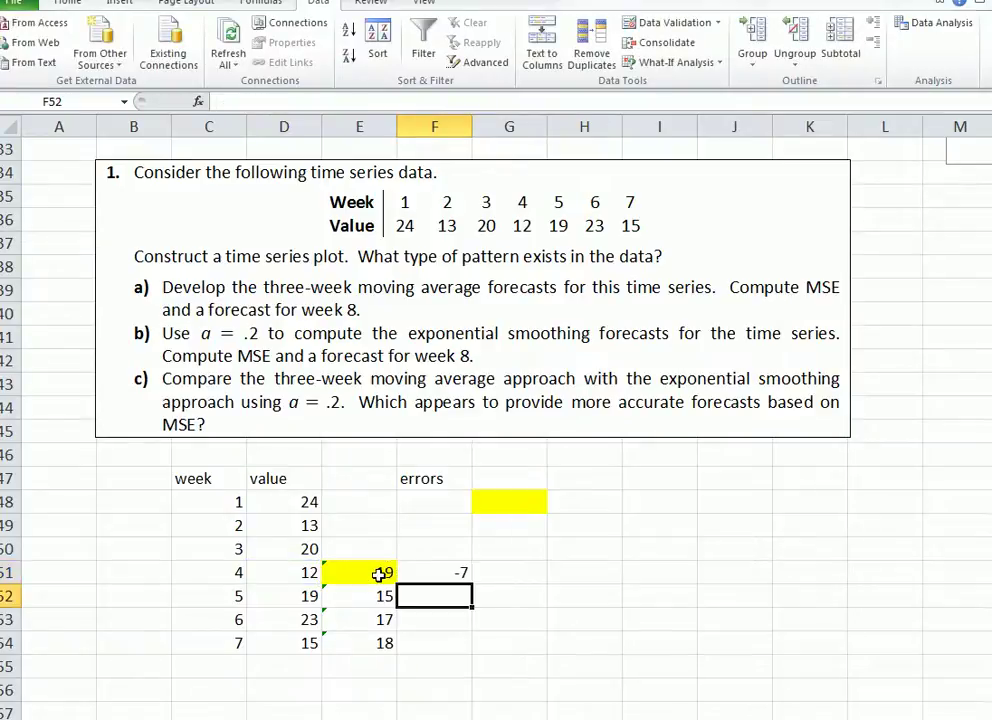
click(437, 572)
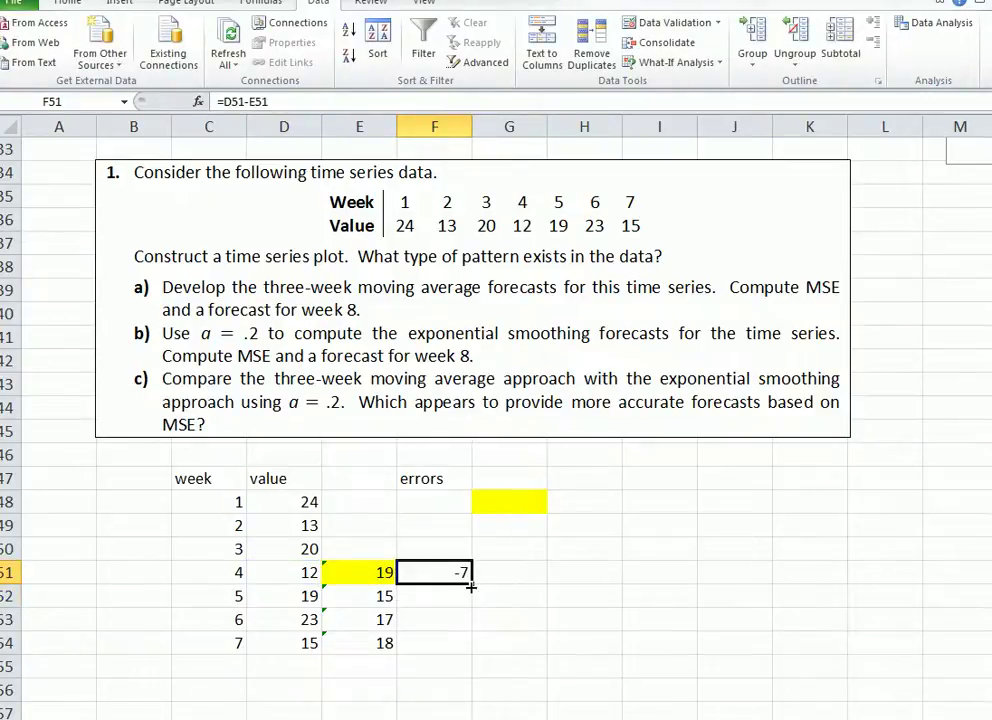
drag(471, 580, 465, 645)
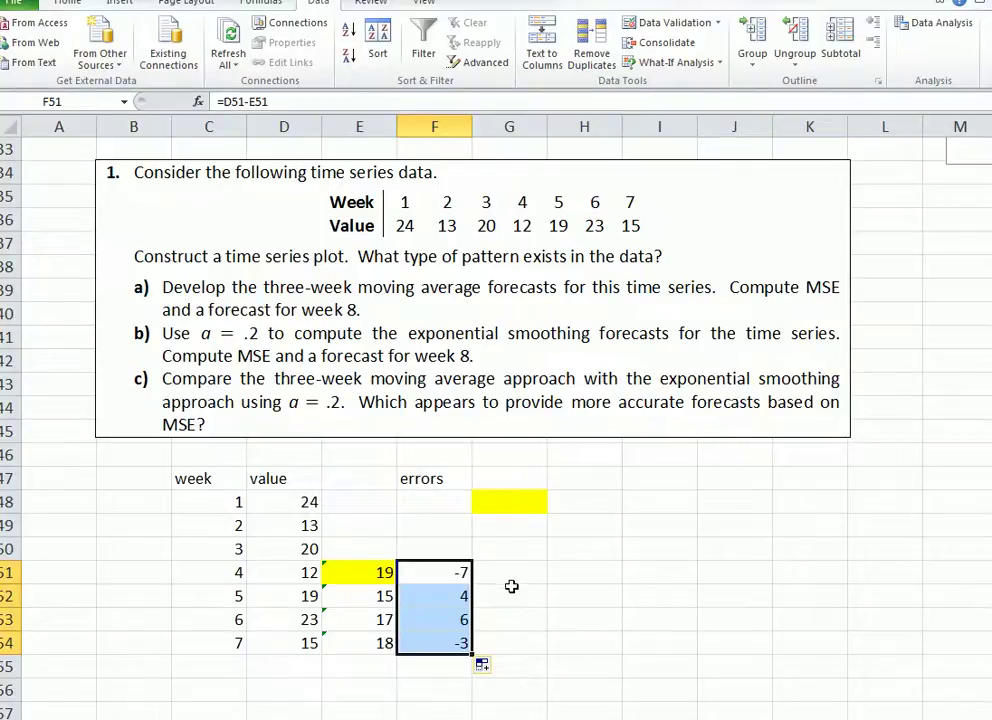
click(509, 475)
- Head G47 'sqrd' and fill =F51^2 down to G54, giving 49, 16, 36, 9
text(s)
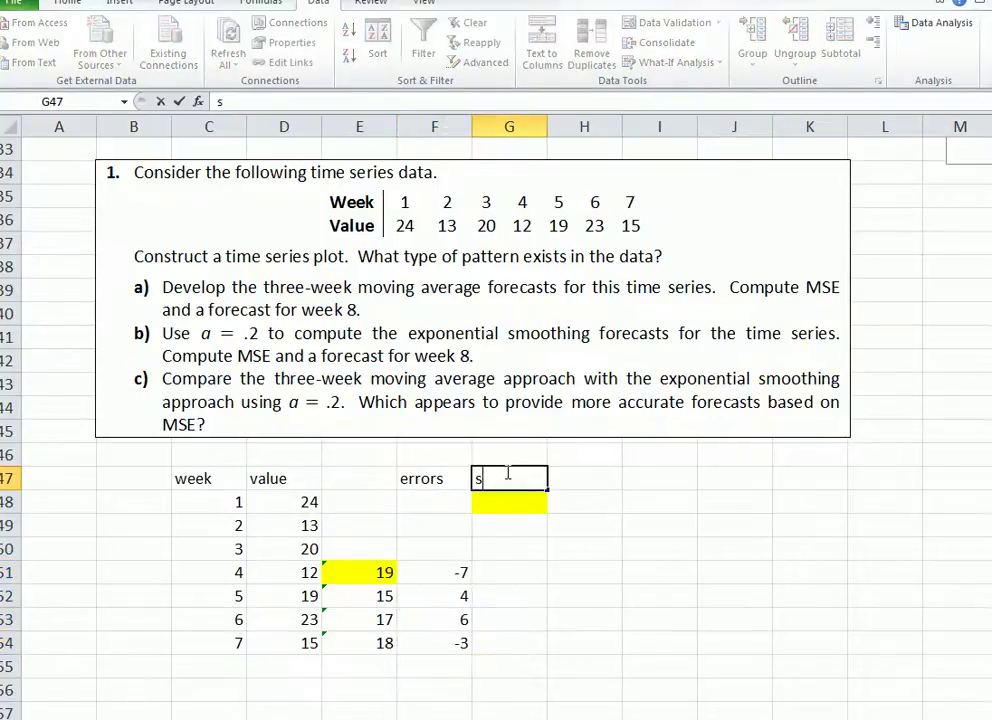
text(qrd)
click(507, 573)
text(=)
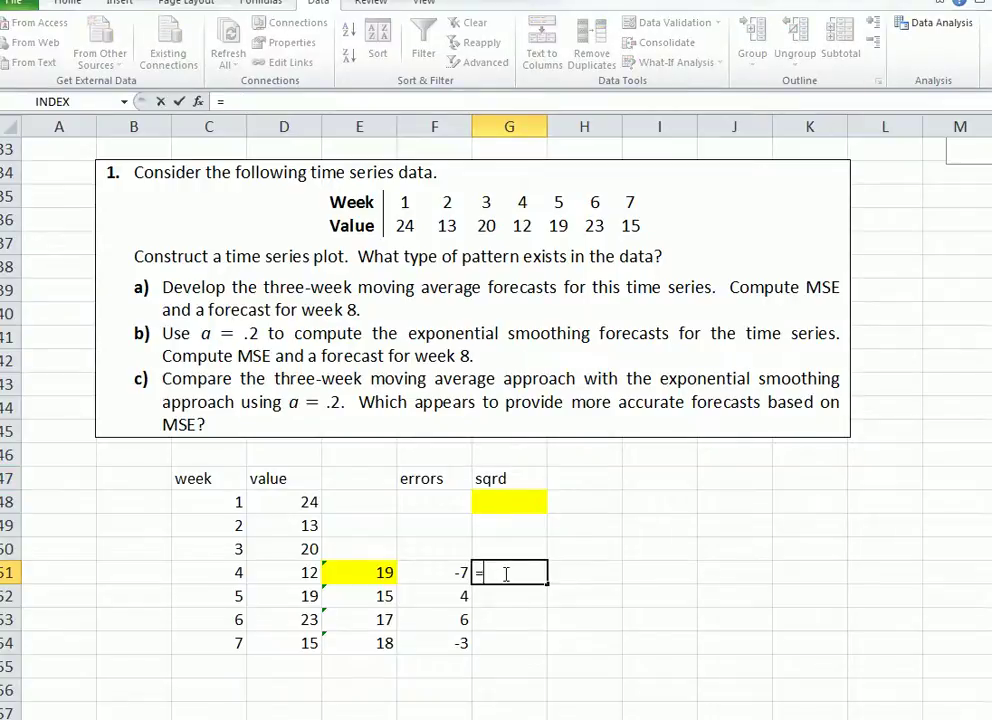
click(449, 570)
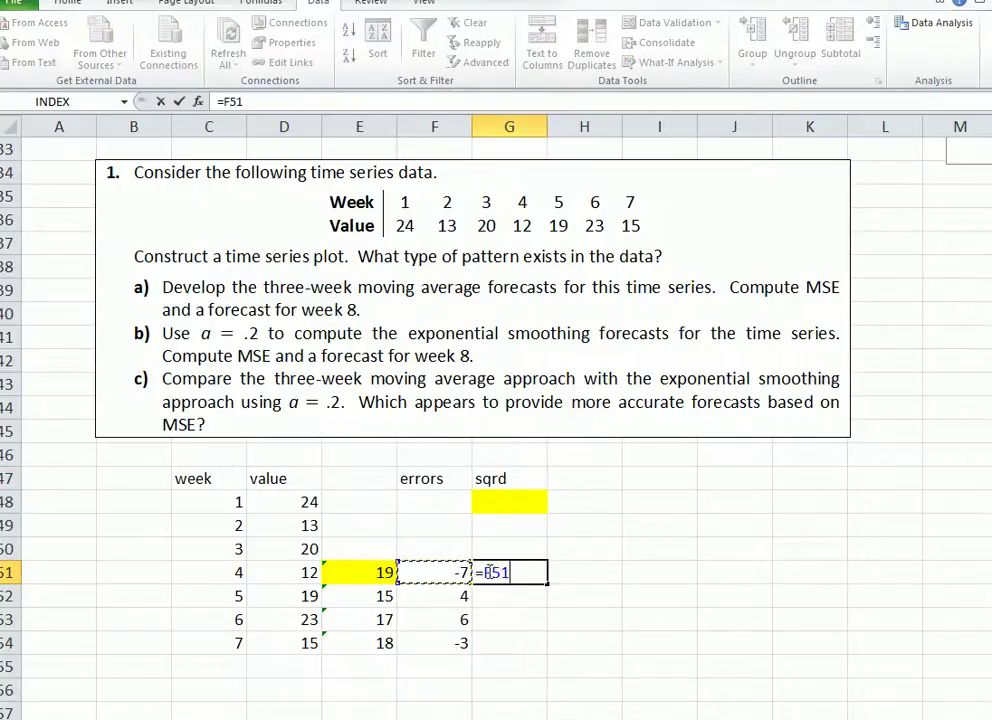
text(^)
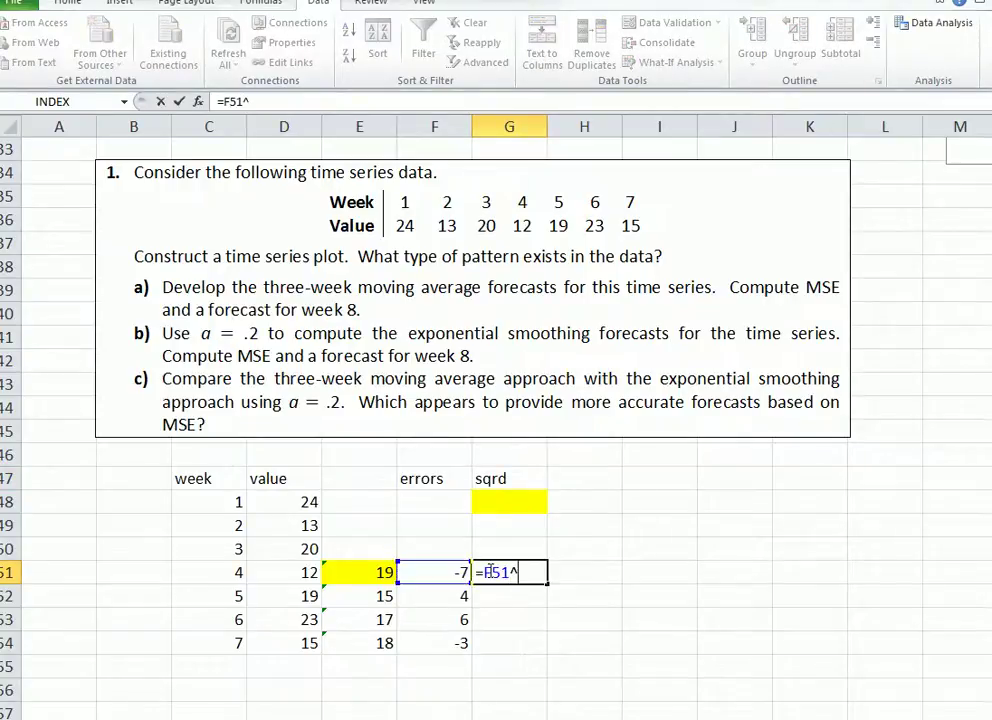
text(2)
key(Return)
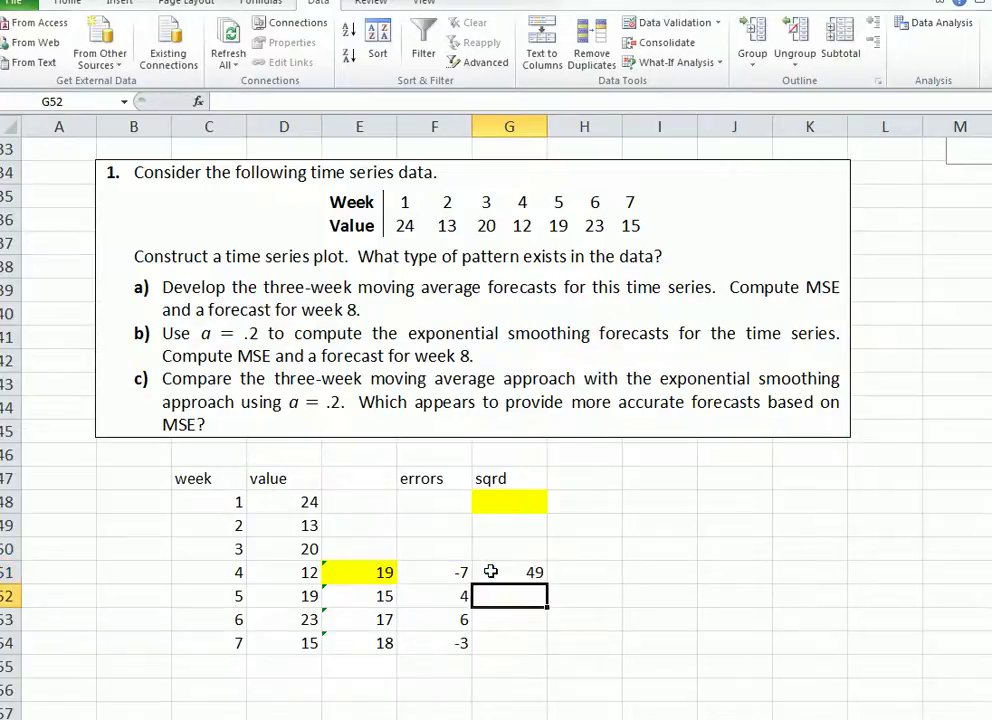
click(491, 571)
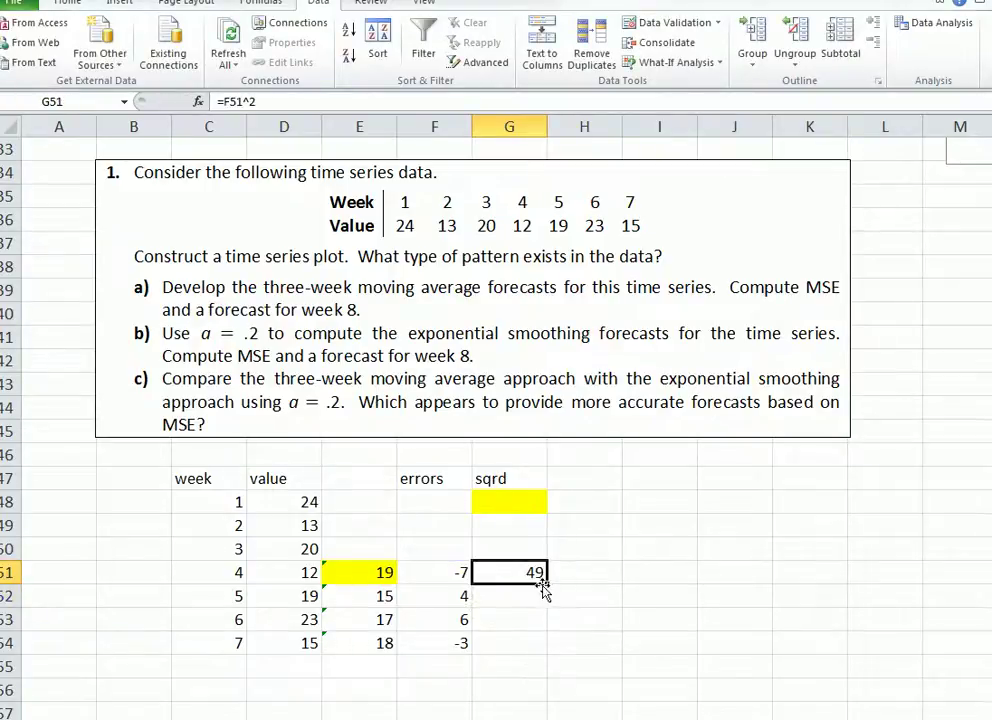
drag(542, 606, 533, 648)
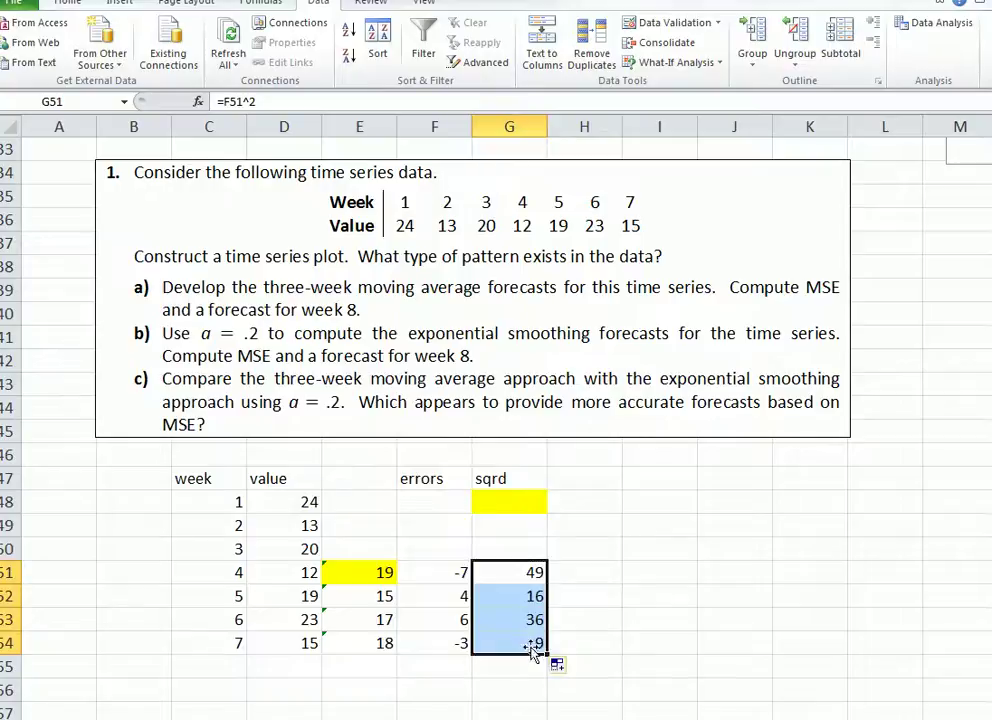
- AutoSum the squared errors G51:G54 into G56, totalling 110
click(493, 687)
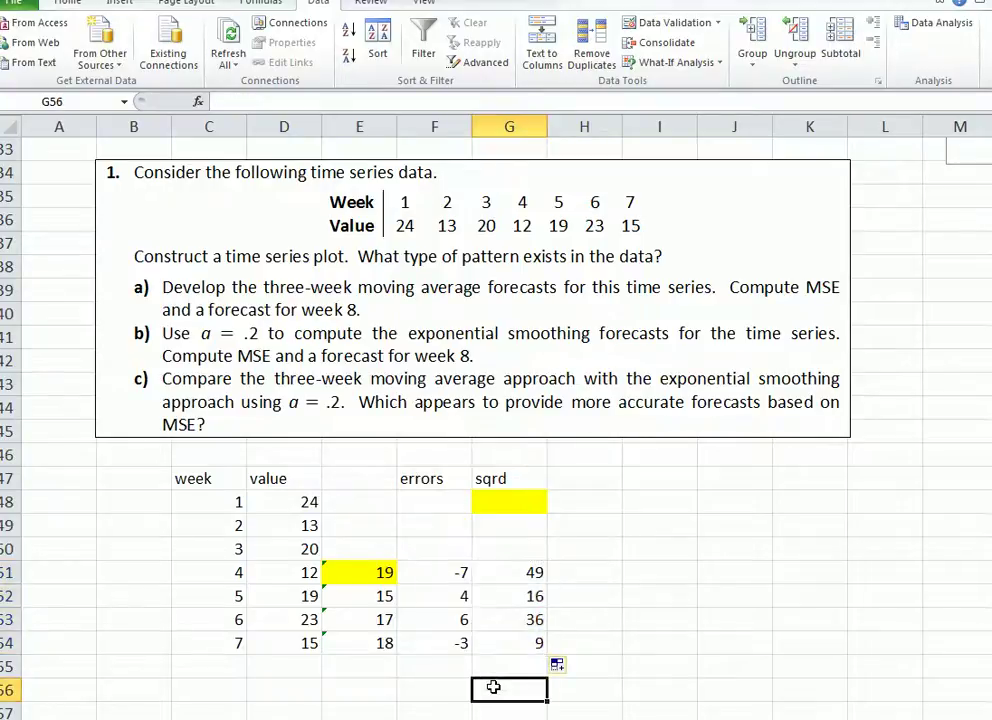
drag(511, 569, 508, 679)
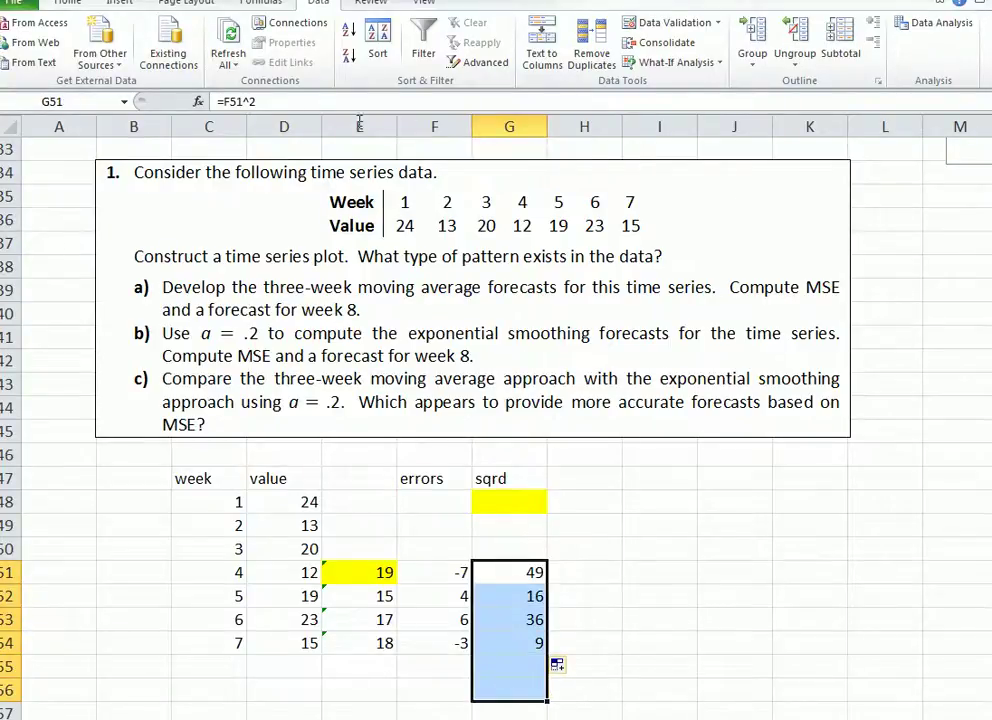
click(68, 6)
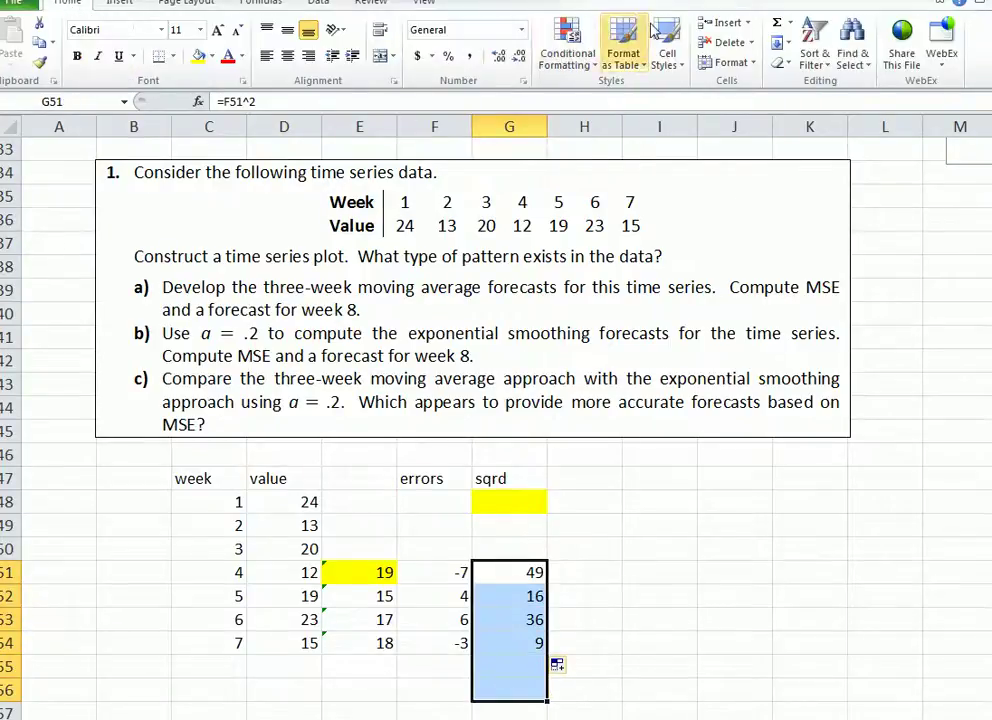
click(778, 24)
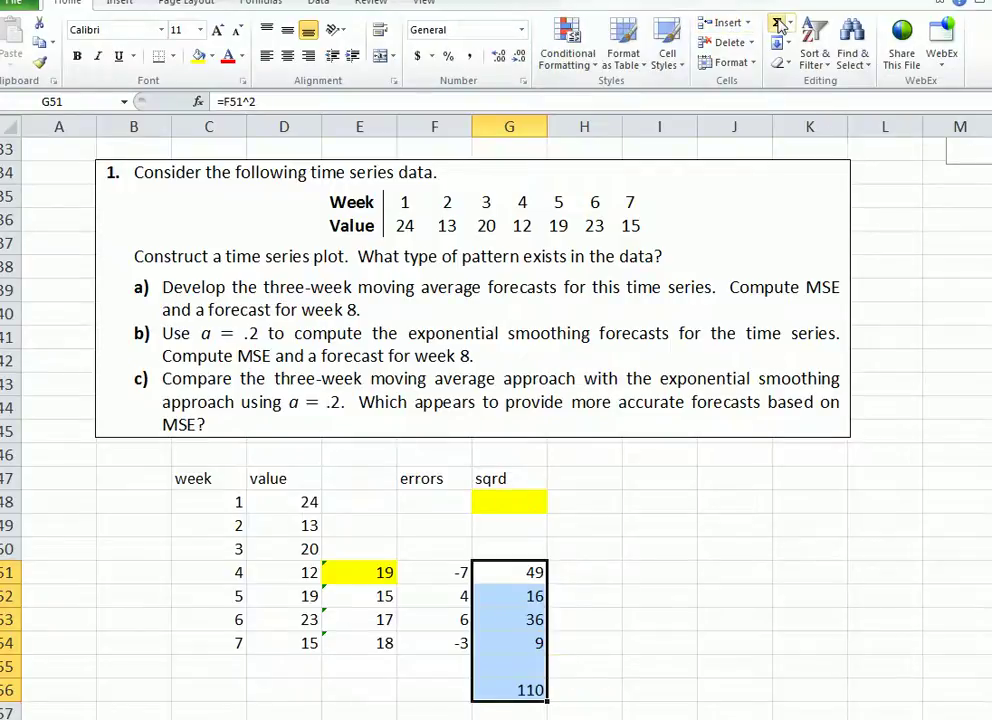
- Enter the MSE formula =G56/4 in H56, giving 27.5
click(581, 686)
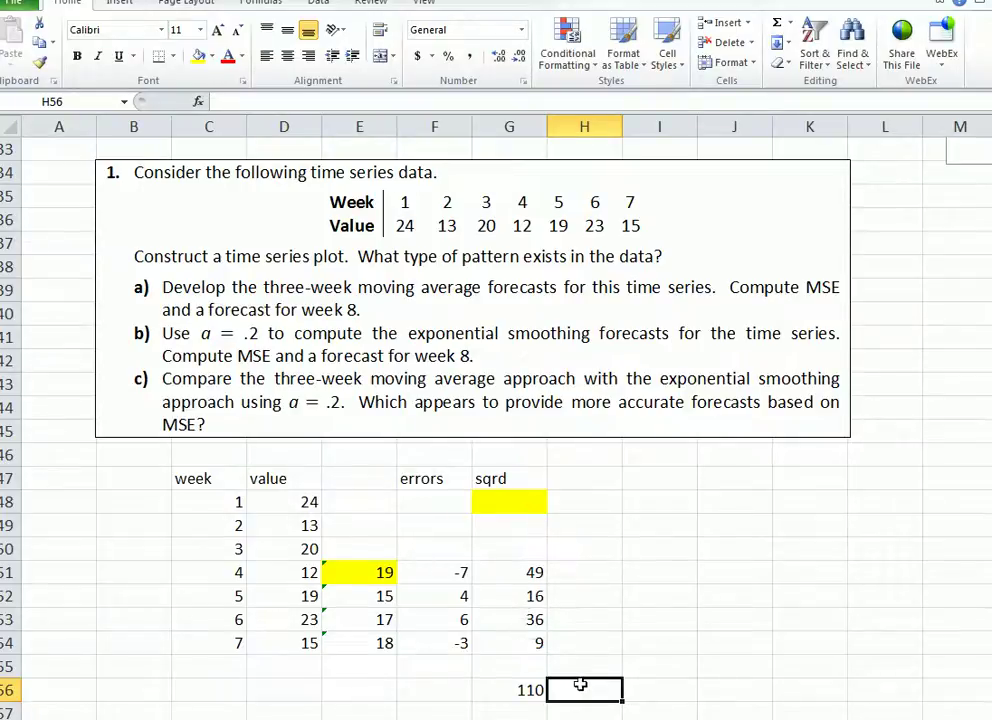
text(=)
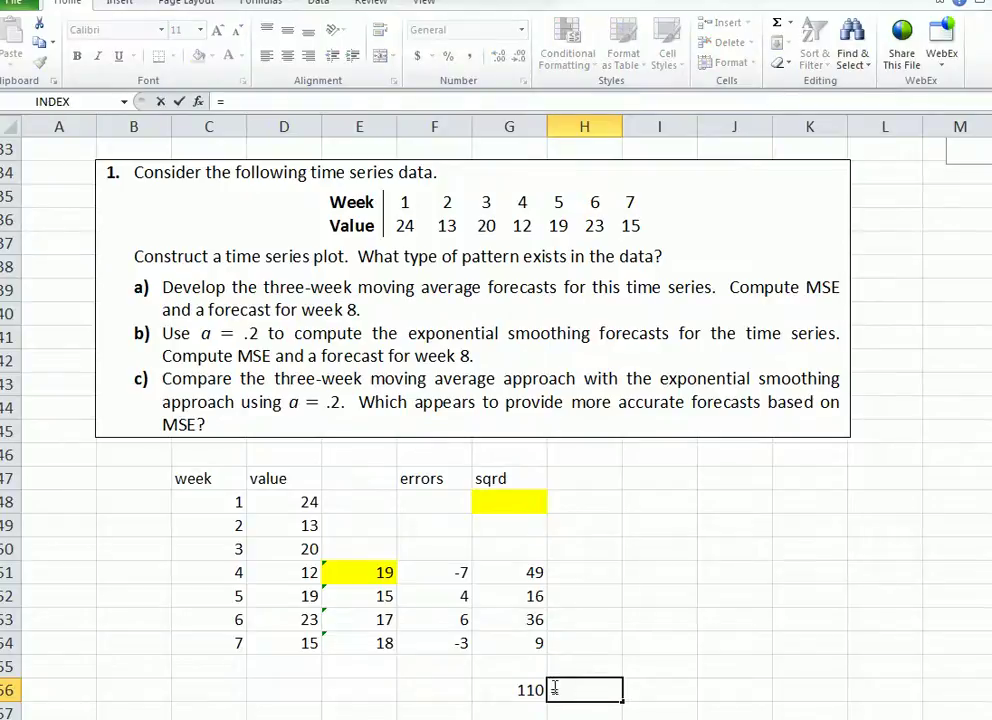
click(512, 688)
text(/4)
key(Return)
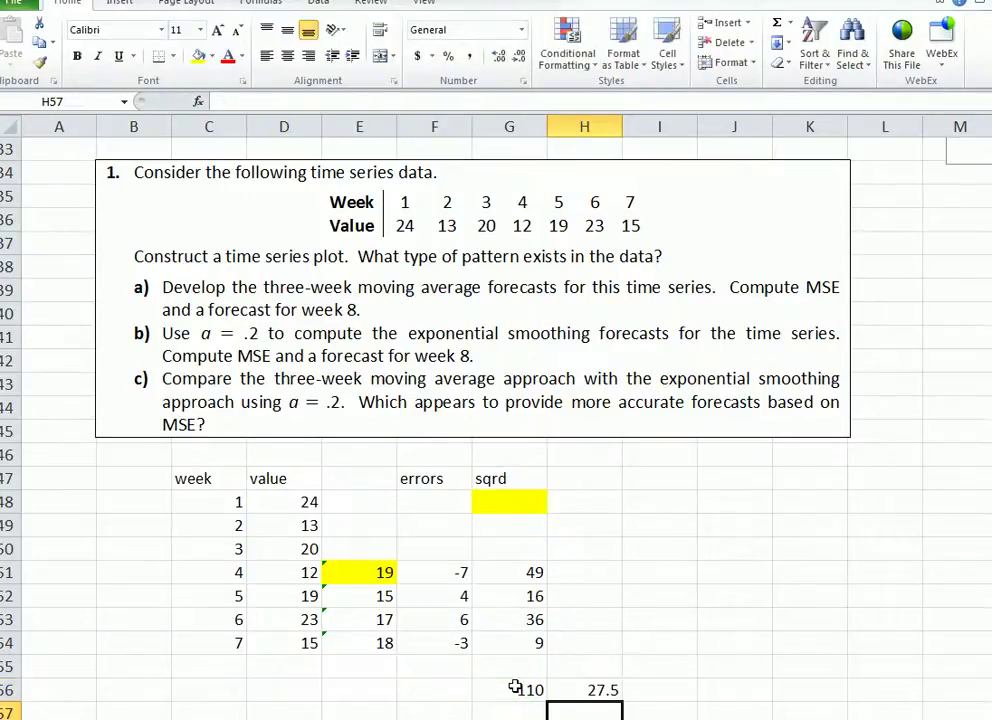
click(583, 689)
right_click(583, 689)
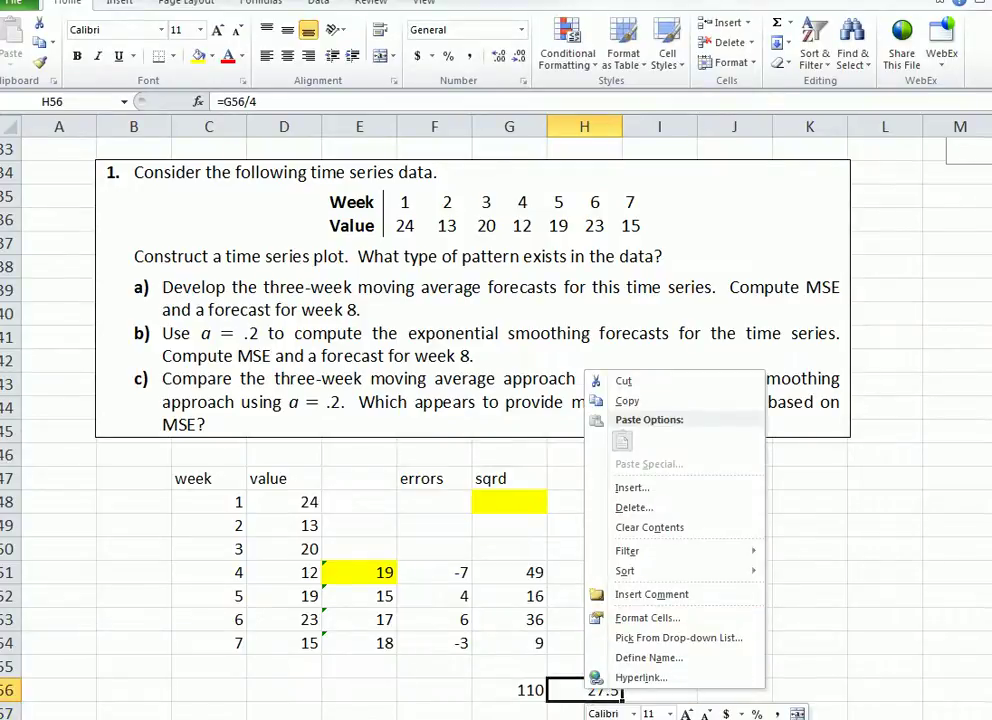
click(787, 660)
click(787, 660)
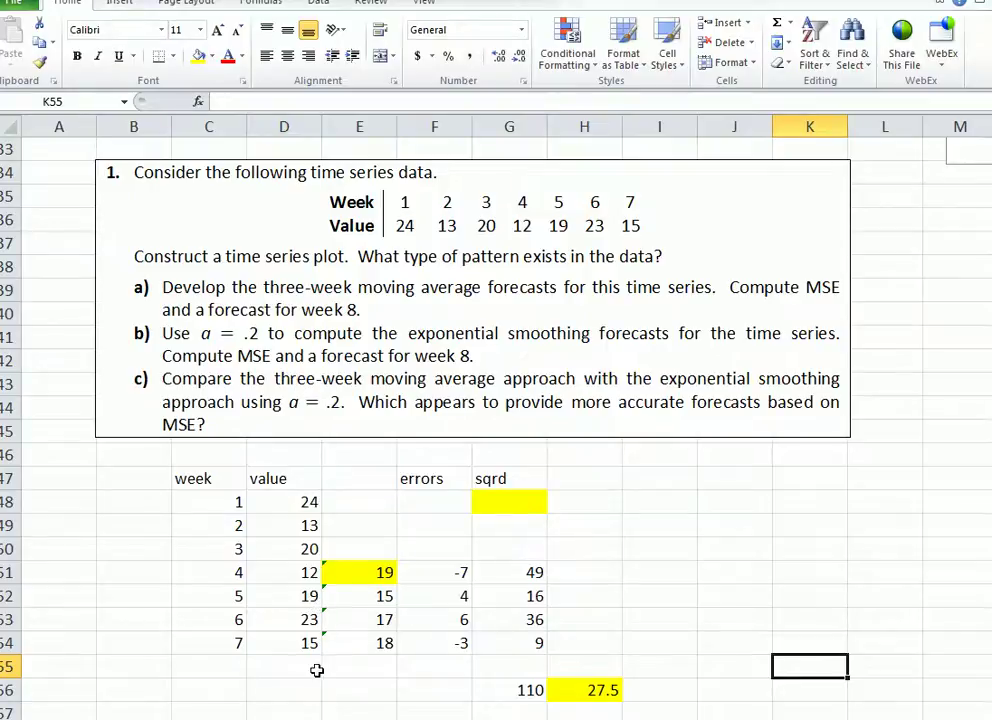
- Add a trial week 8 in C55 and a trial forecast =(19+23+15)/3 in I47
click(232, 665)
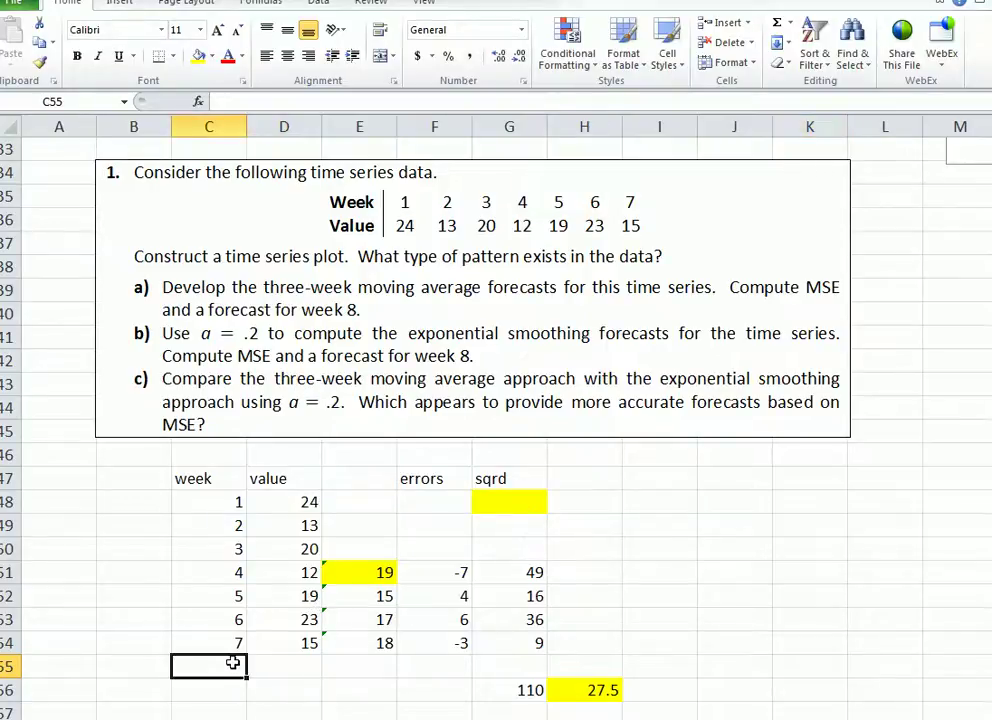
text(8)
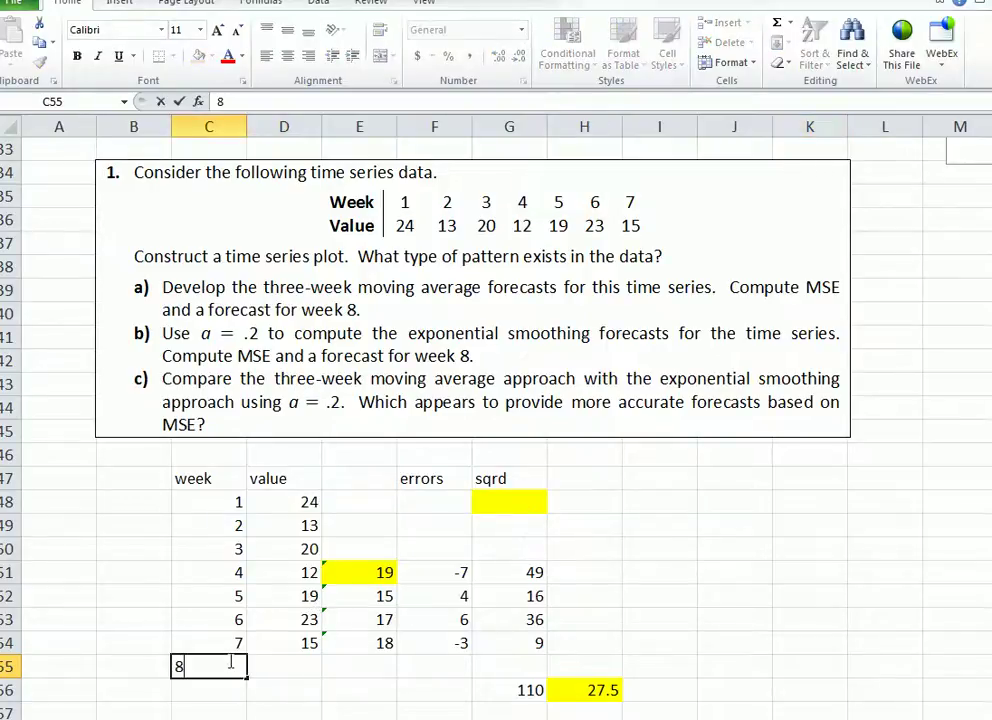
click(298, 664)
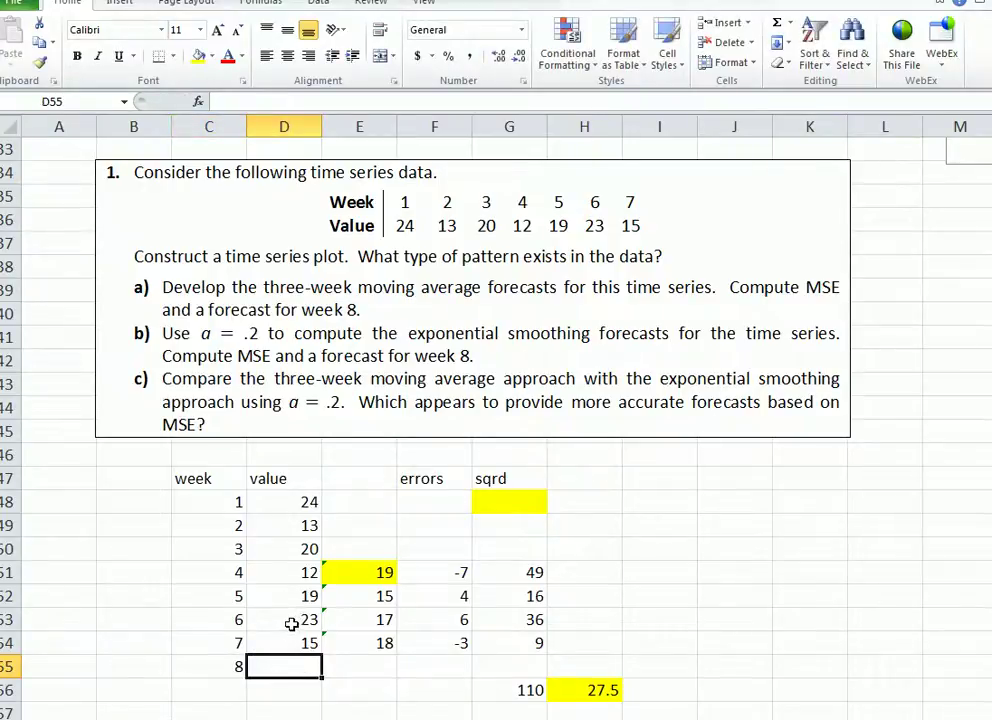
click(635, 480)
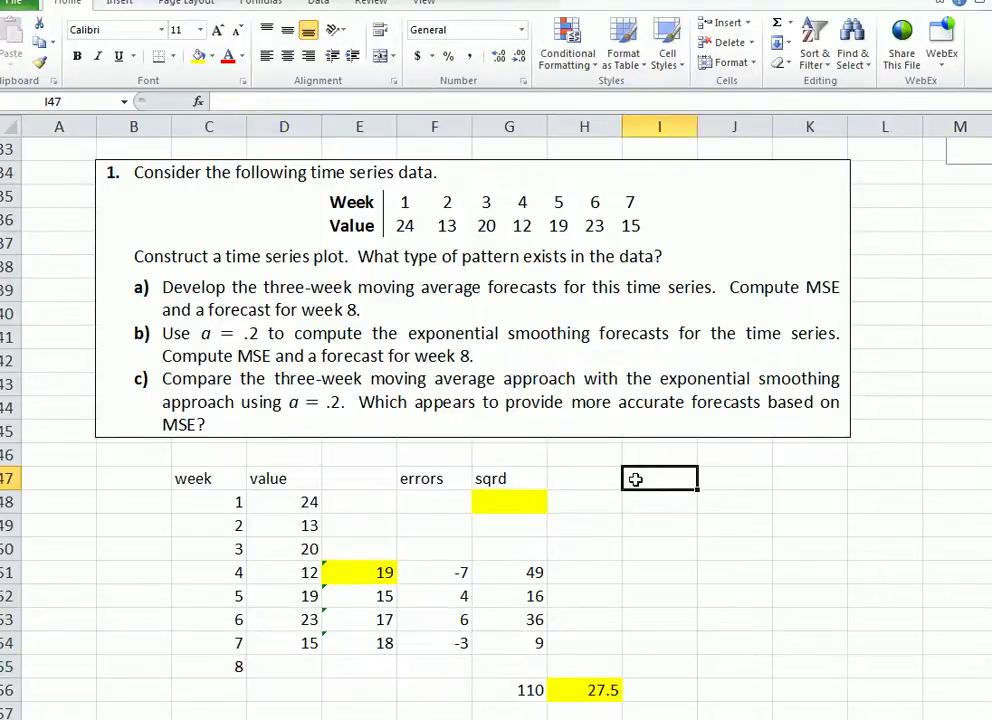
text(=(19+23+15)
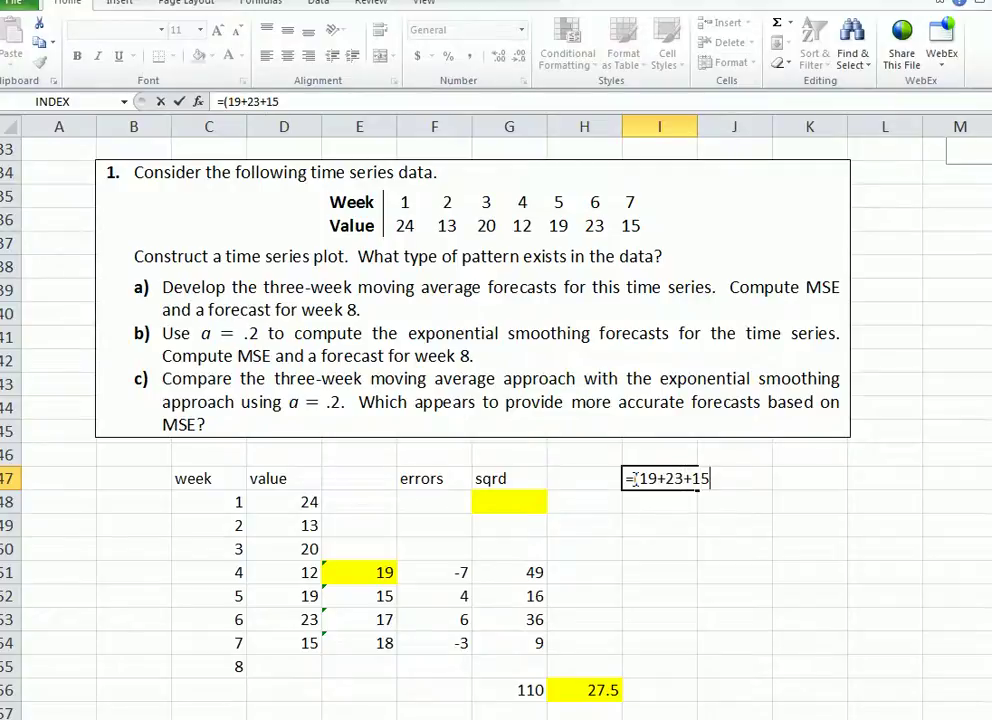
text()/3)
key(Return)
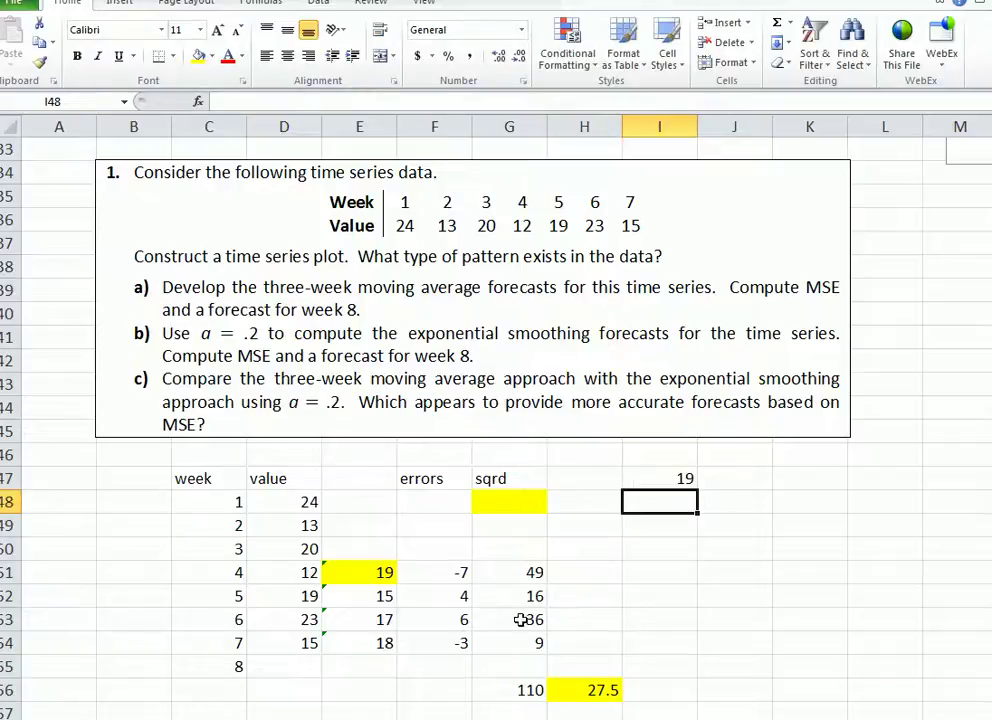
- Clear the week 8 label and the I47 trial forecast, and reopen the Data Analysis list
click(293, 668)
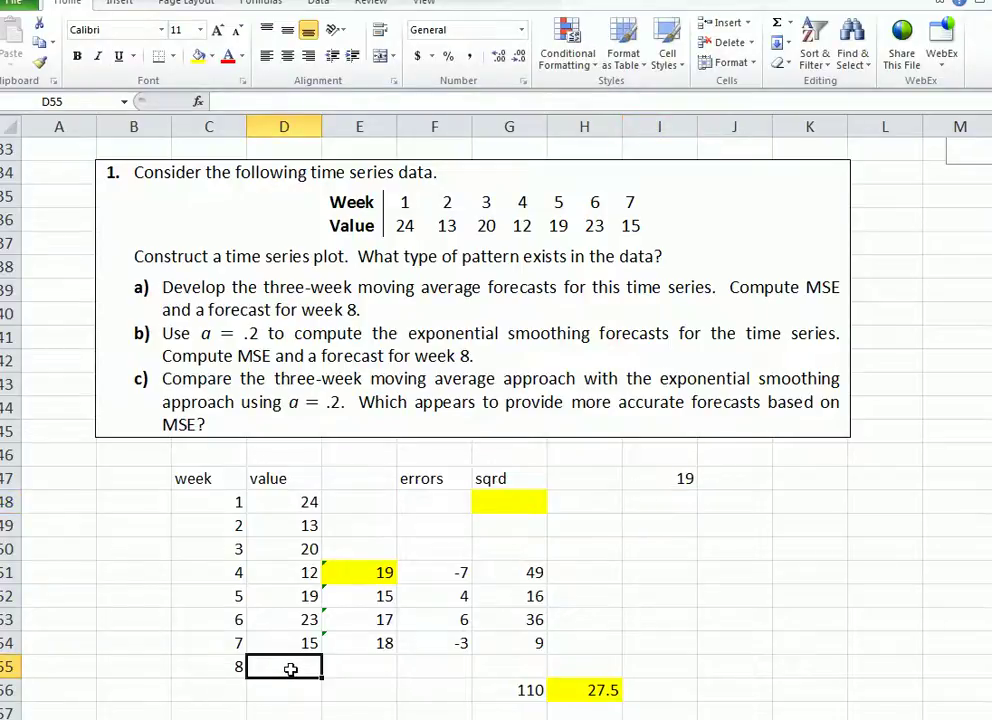
click(195, 664)
right_click(221, 666)
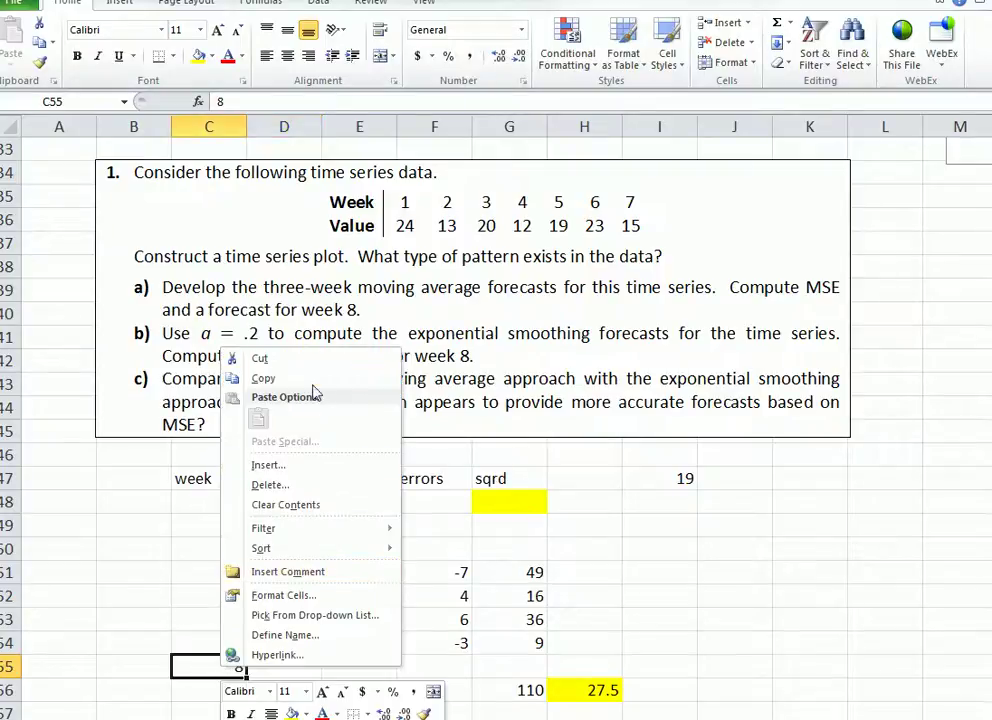
click(300, 505)
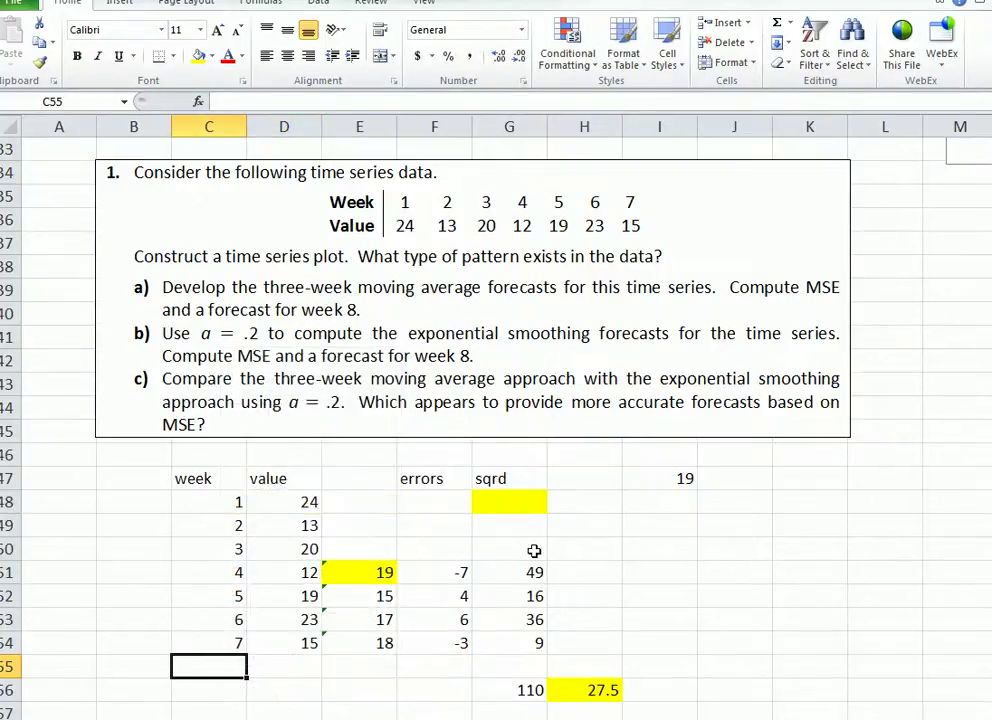
click(645, 479)
right_click(648, 479)
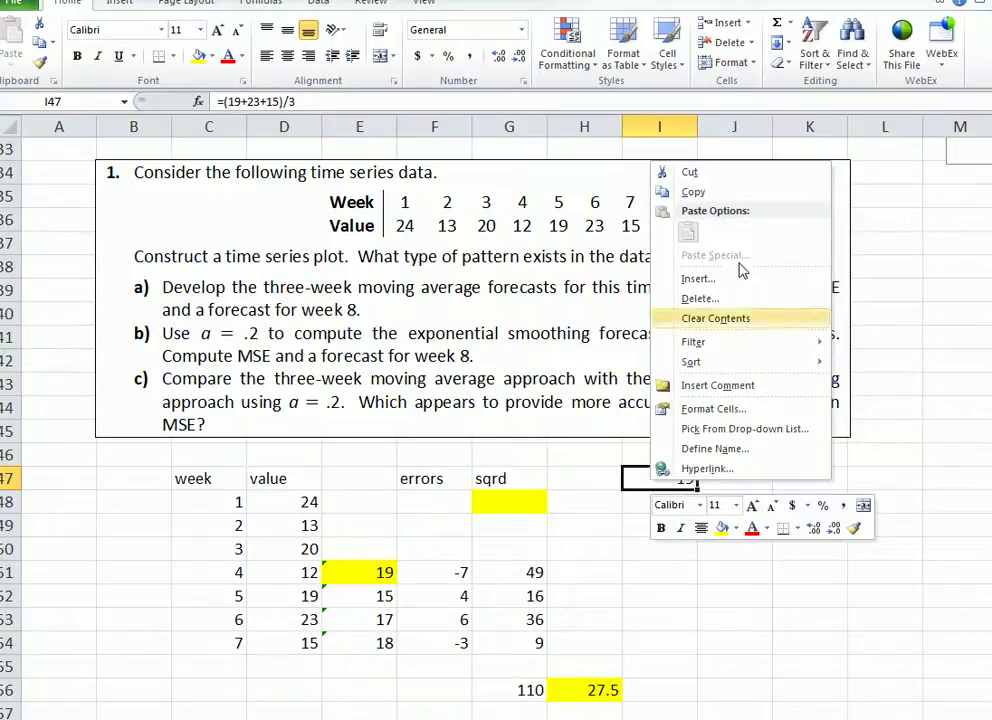
click(737, 320)
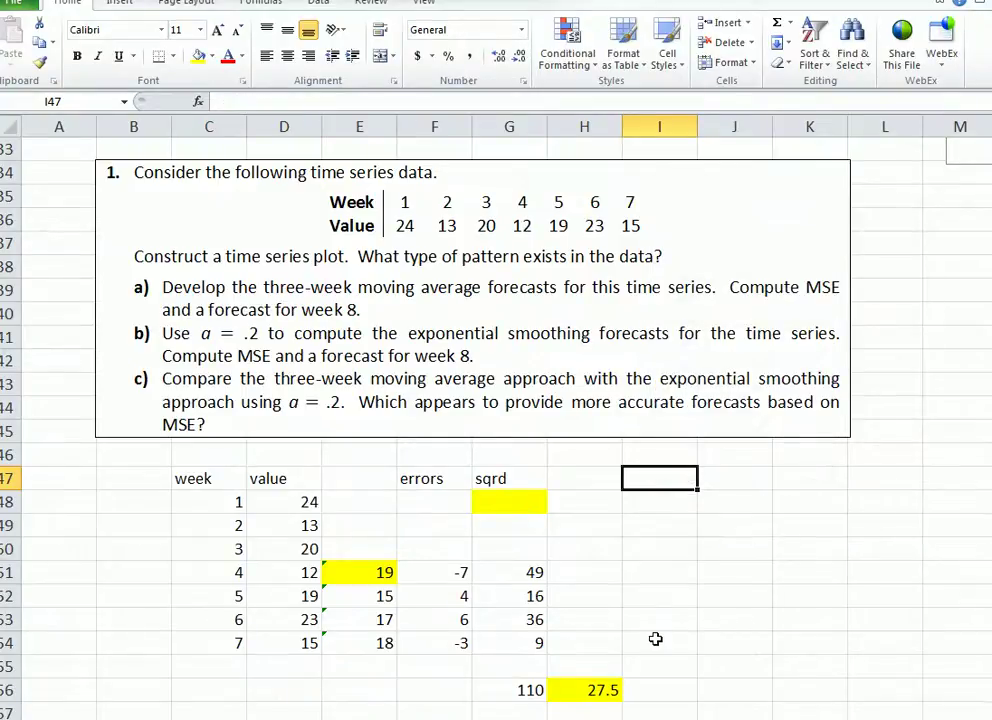
click(659, 499)
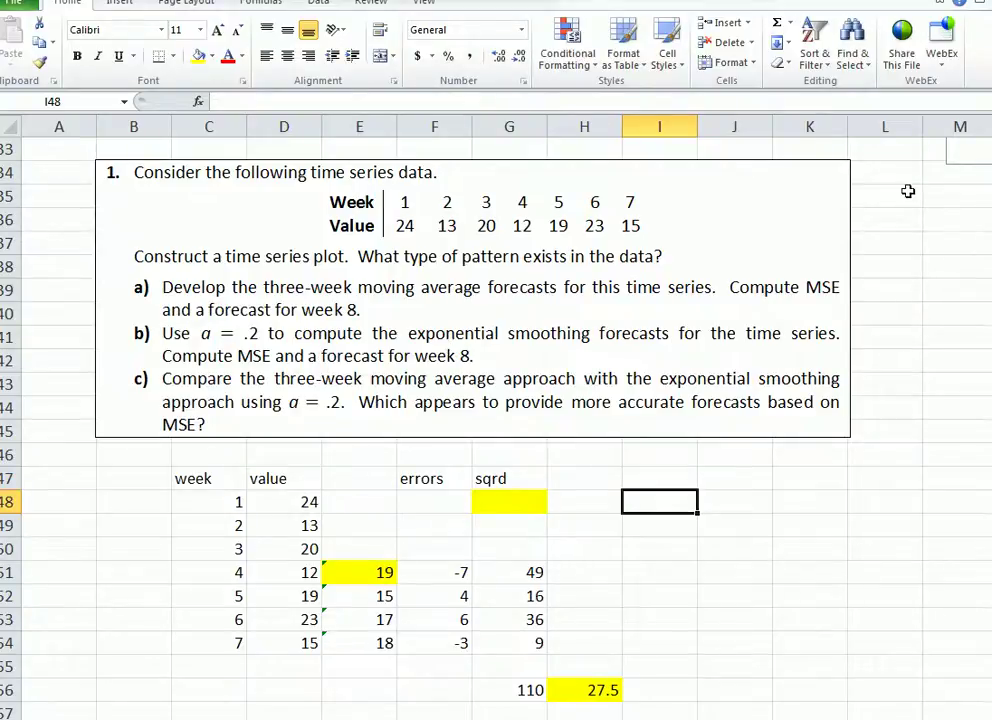
click(318, 3)
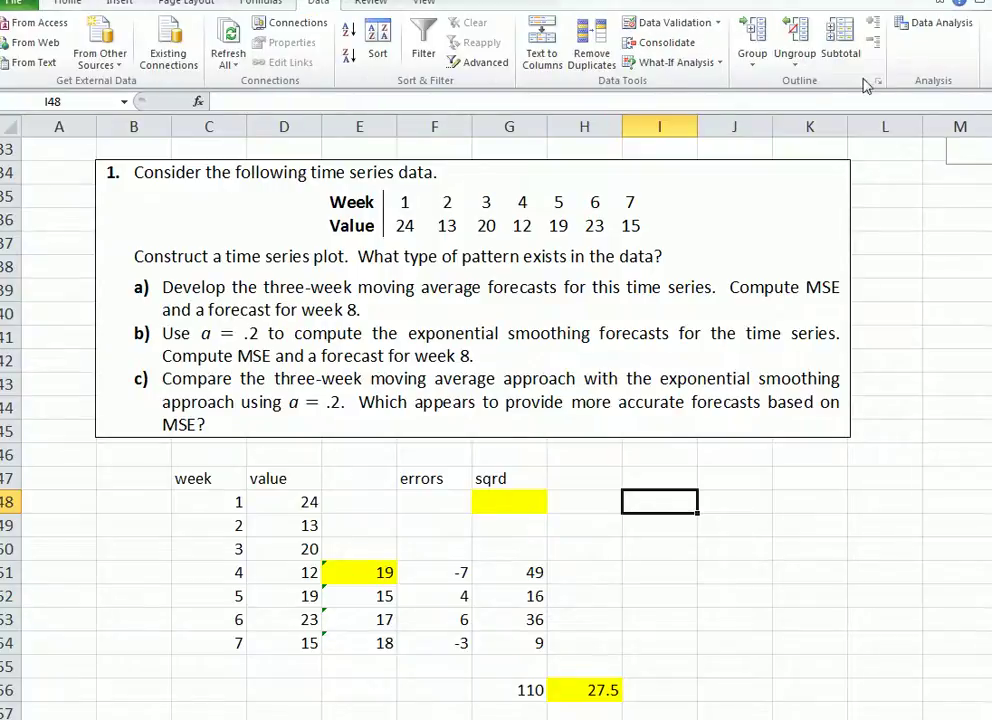
click(935, 22)
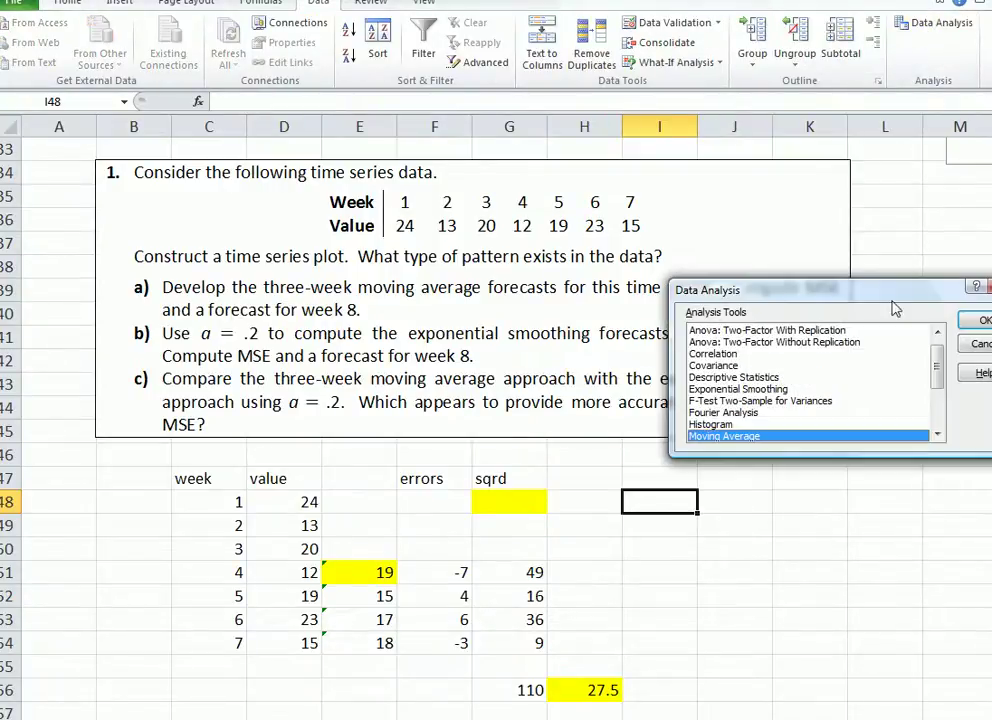
- Run Exponential Smoothing on D47:D54 with damping factor 0.8, labels on, output at J48
click(830, 389)
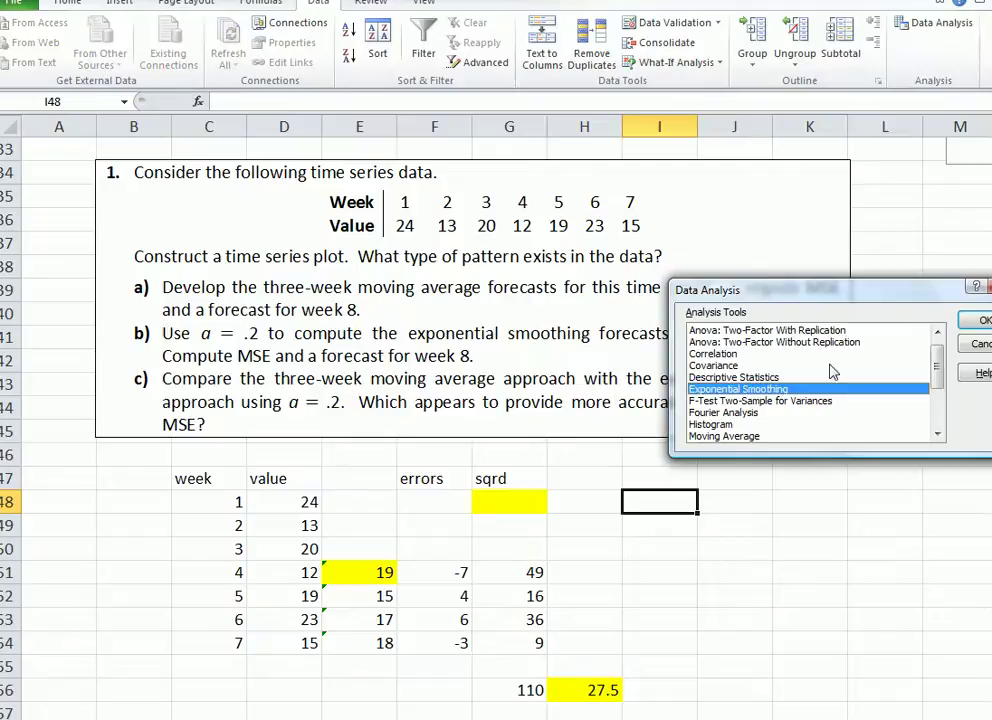
click(974, 320)
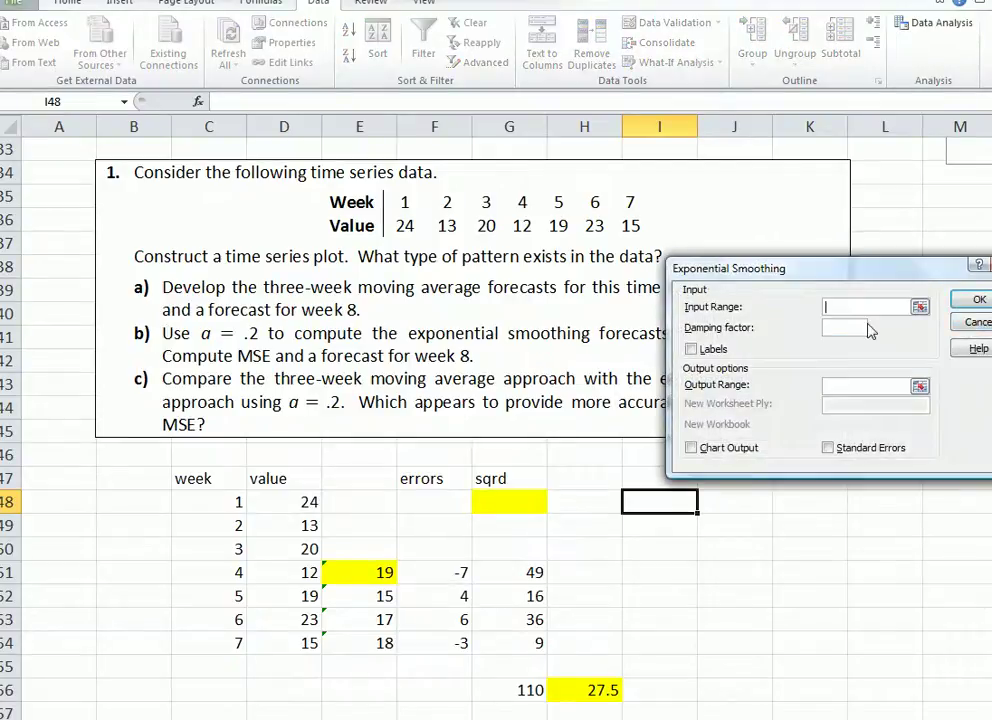
drag(268, 479, 277, 645)
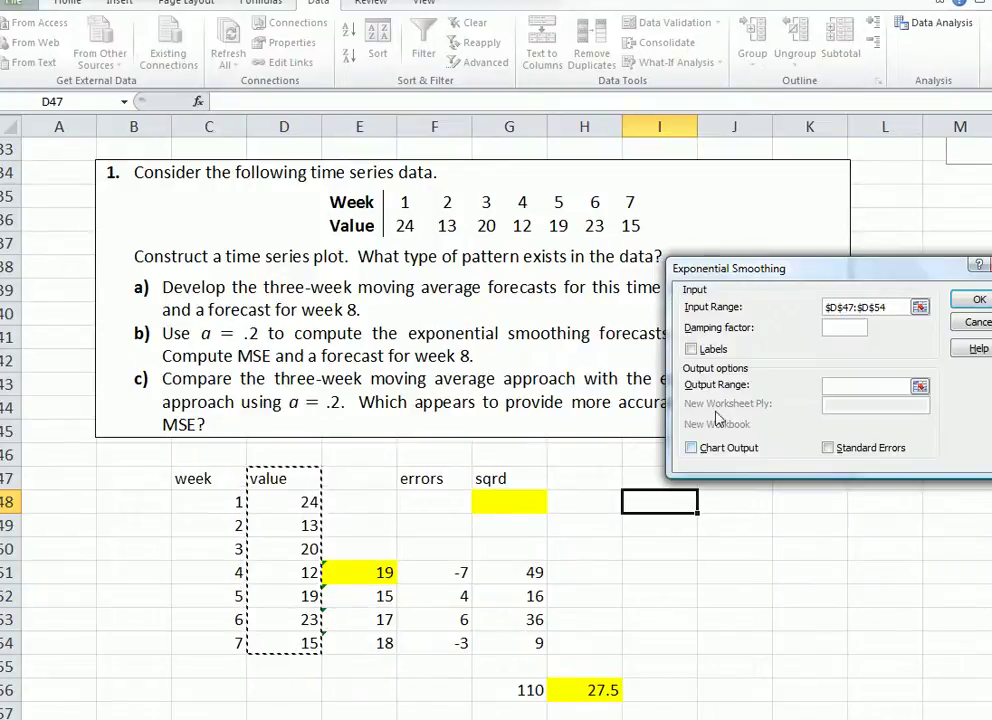
click(839, 327)
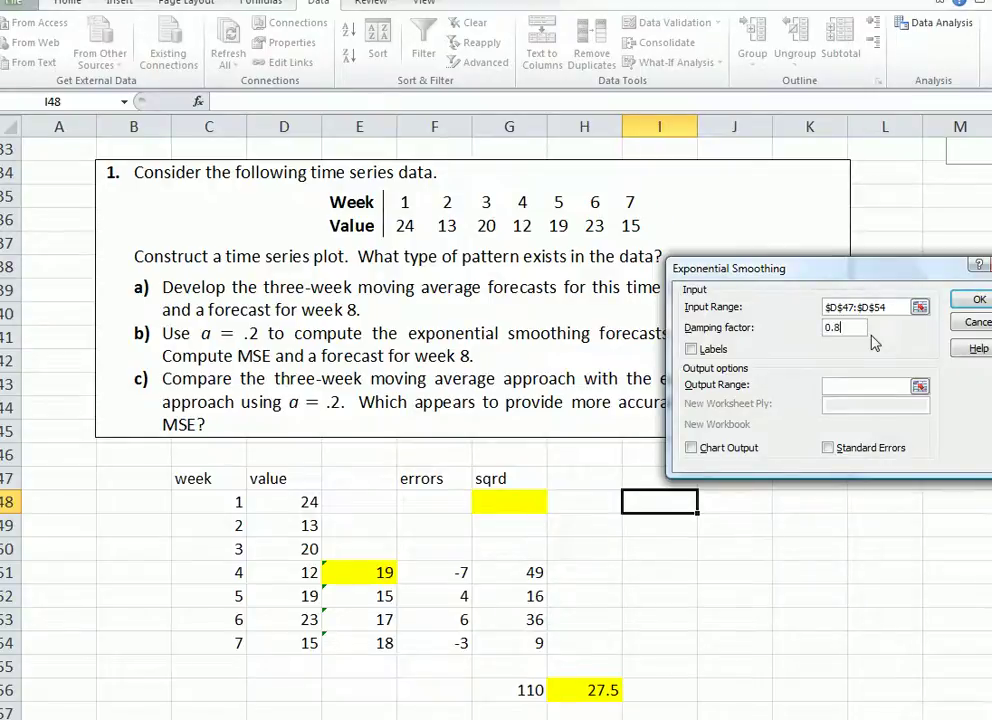
click(691, 349)
click(843, 384)
click(748, 505)
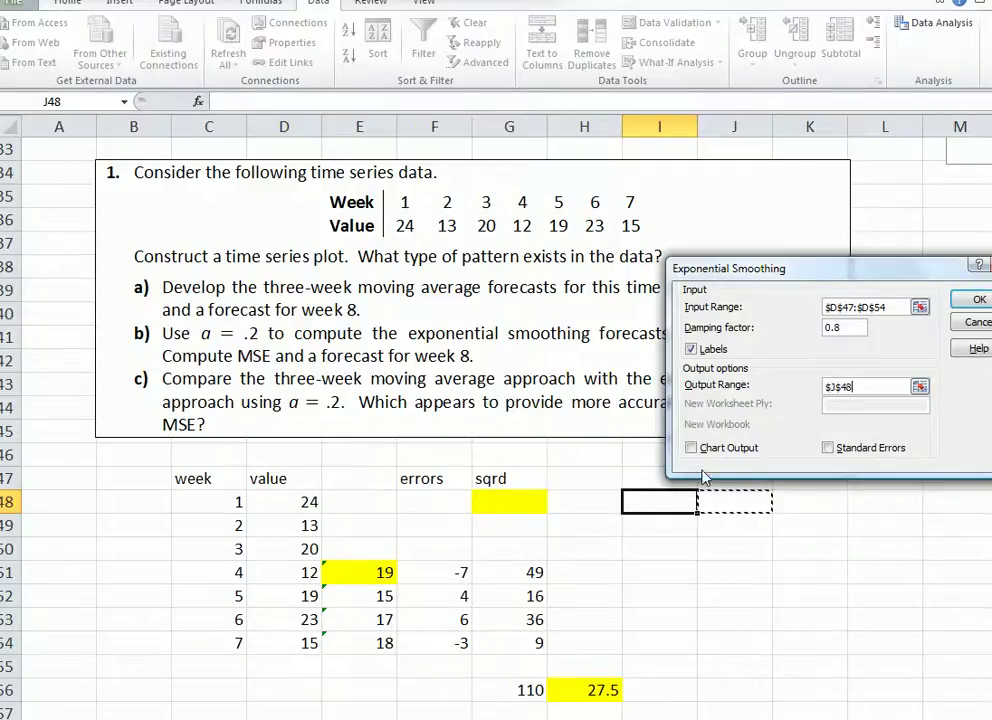
click(967, 300)
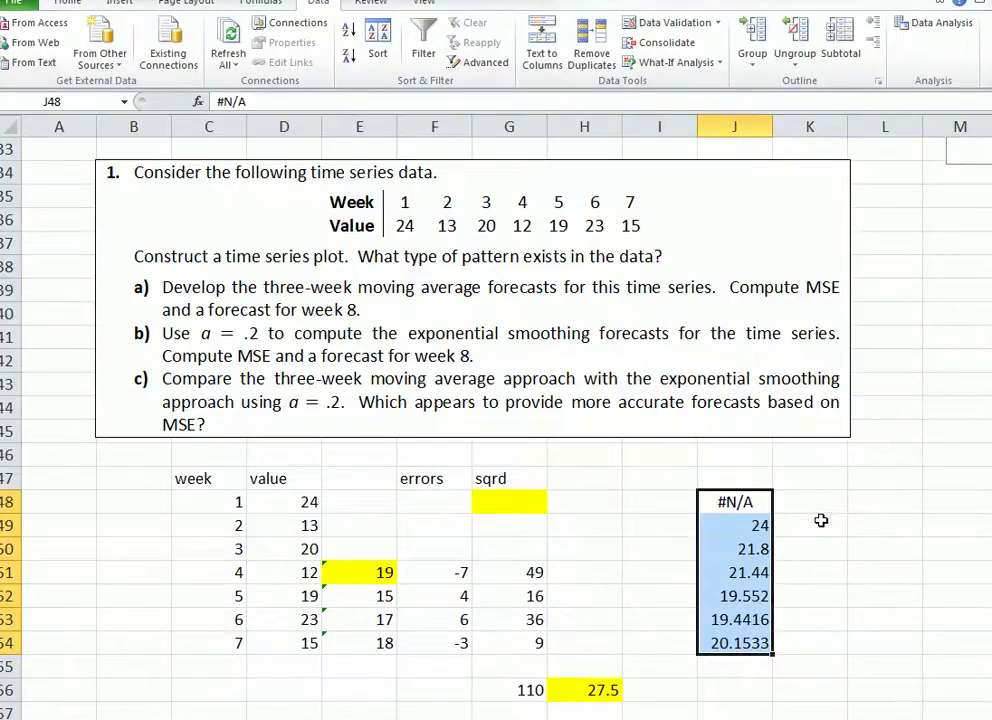
- Move the smoothing forecasts from J49:J54 into I49:I54
click(822, 517)
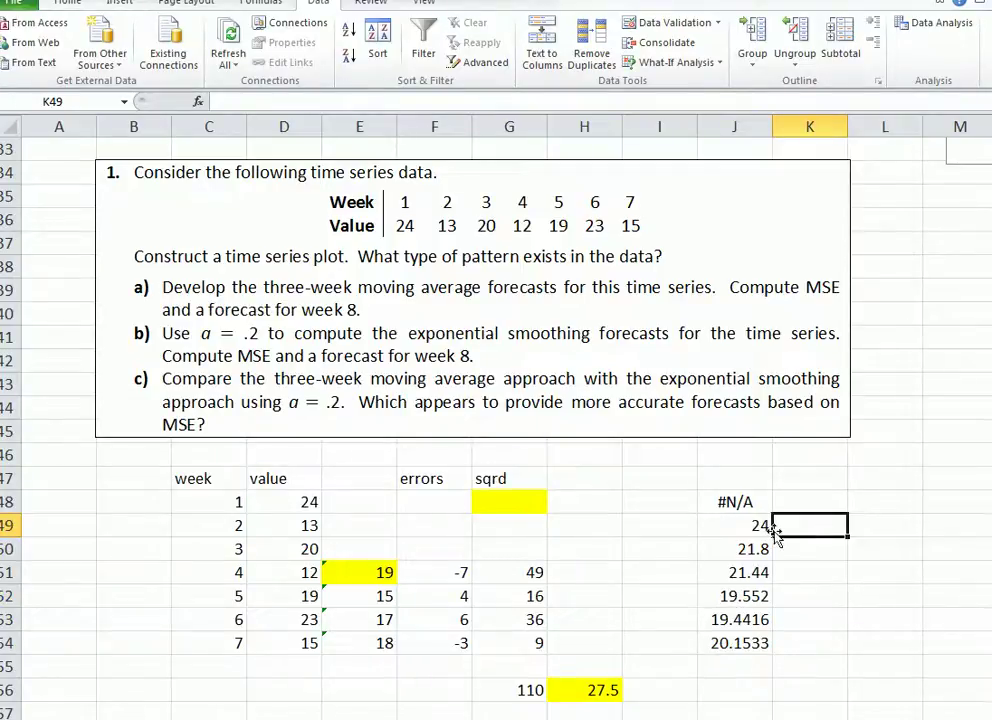
drag(760, 527, 753, 636)
right_click(737, 607)
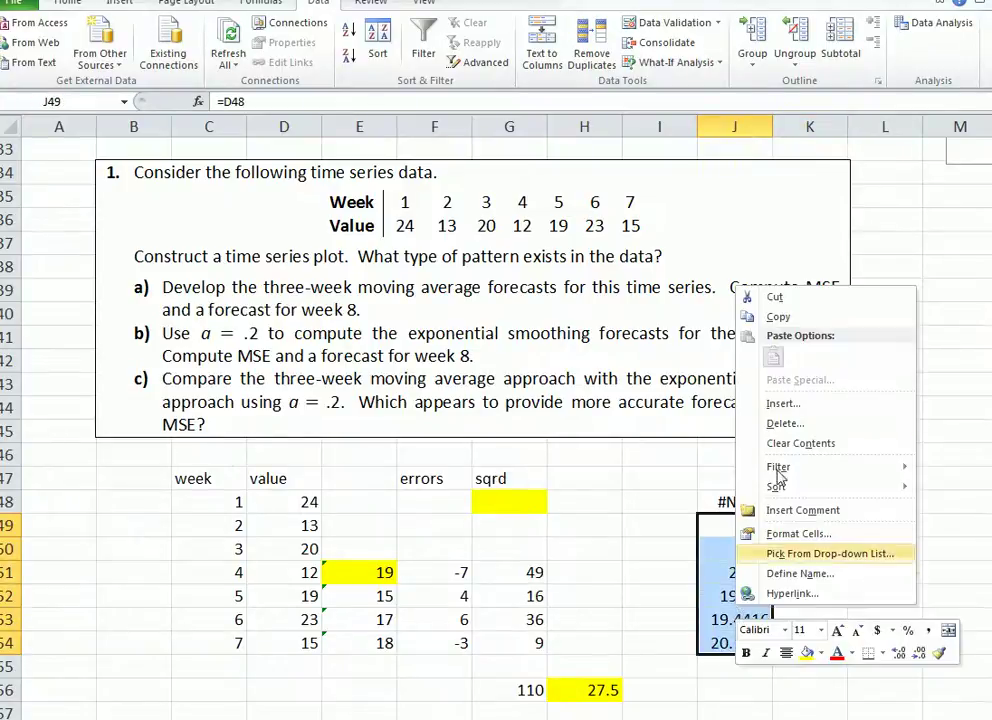
click(780, 300)
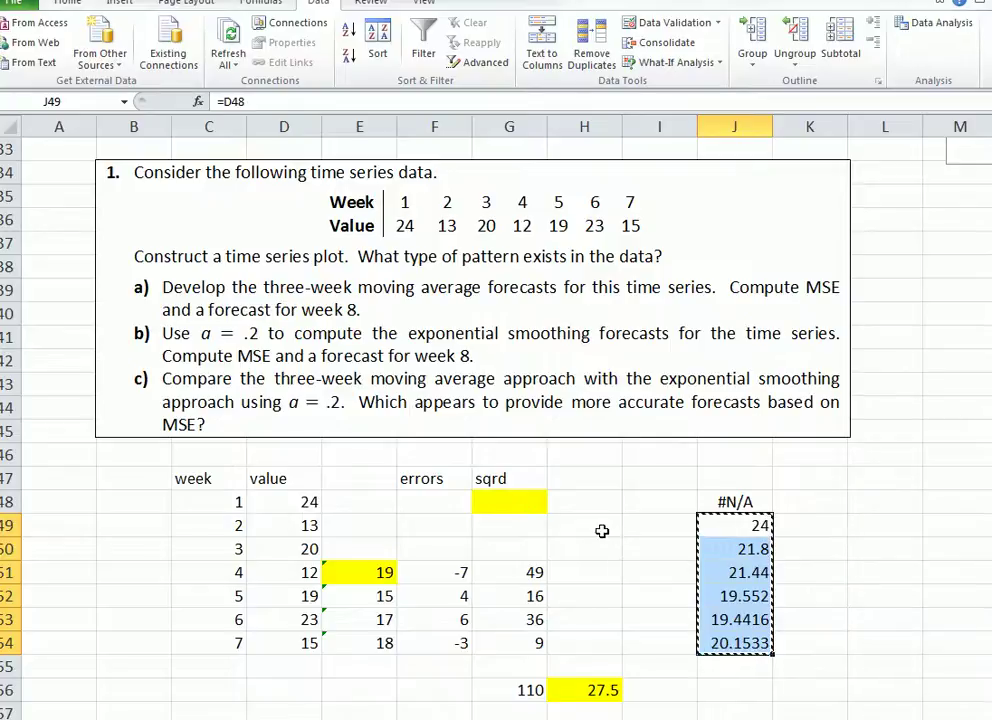
click(640, 526)
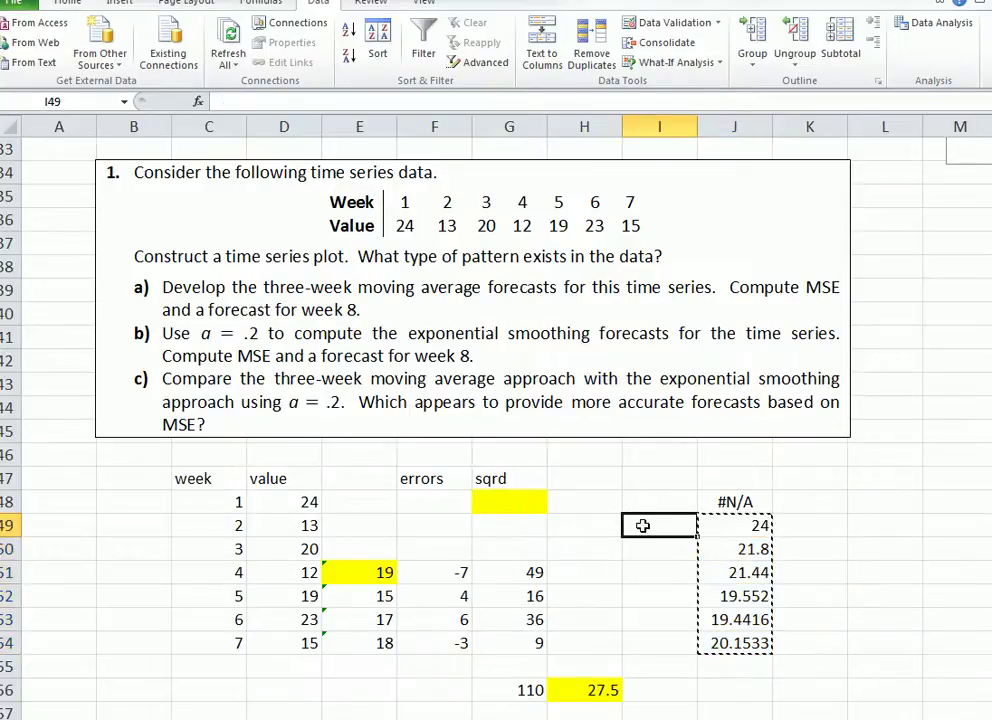
right_click(640, 526)
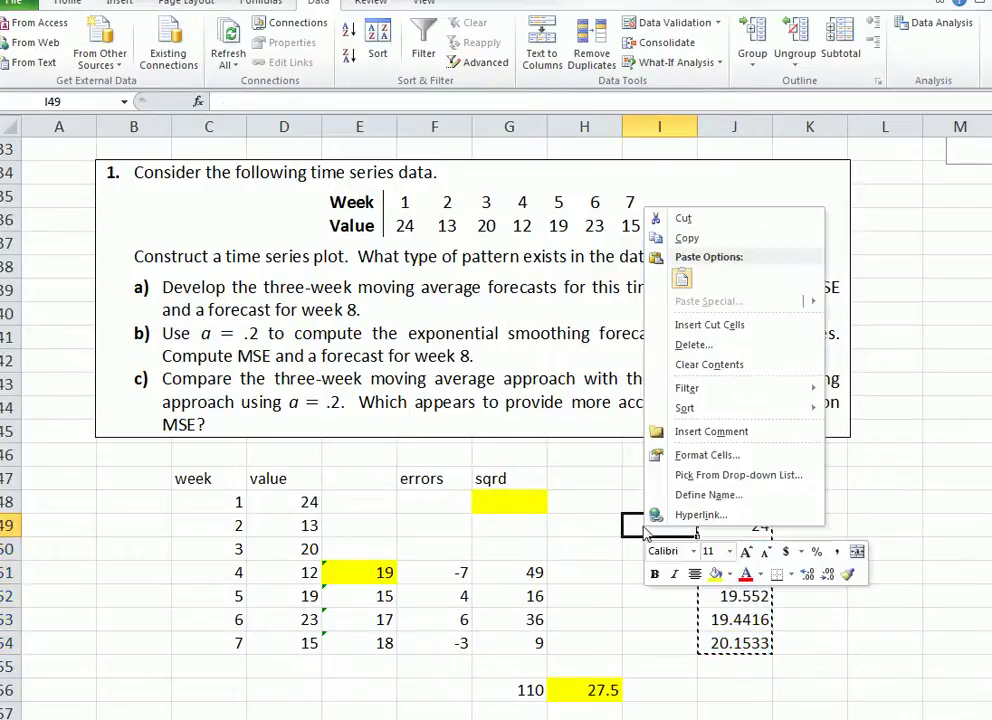
click(681, 282)
- Clear the leftover #N/A from cell J48
click(728, 503)
right_click(735, 508)
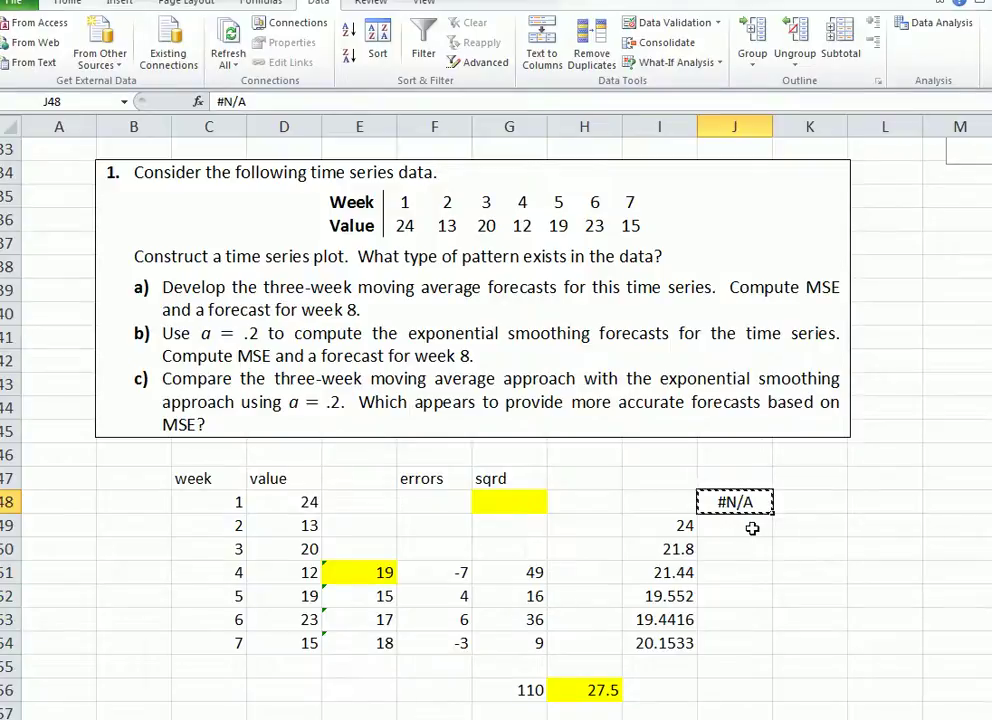
right_click(733, 500)
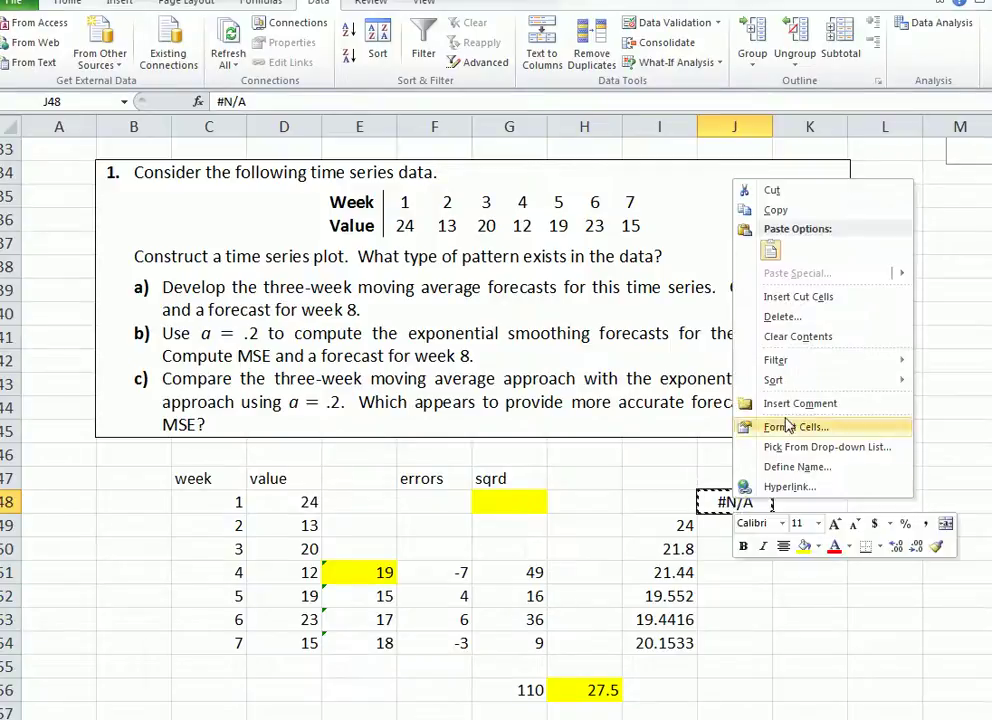
click(800, 338)
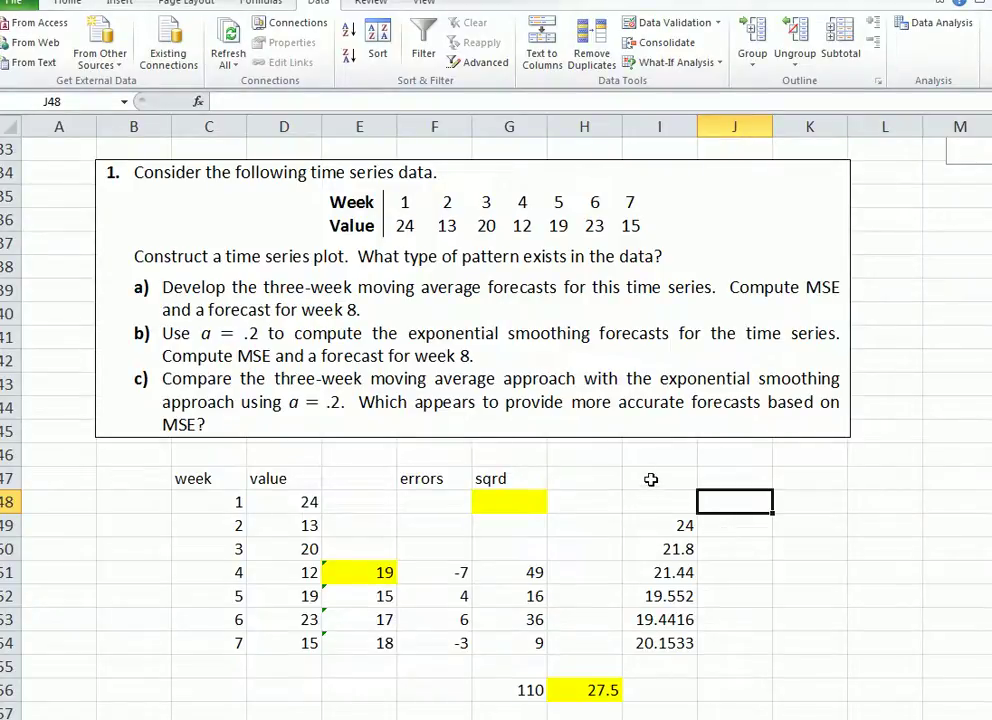
- Enter the heading 'errors' in J47
click(718, 479)
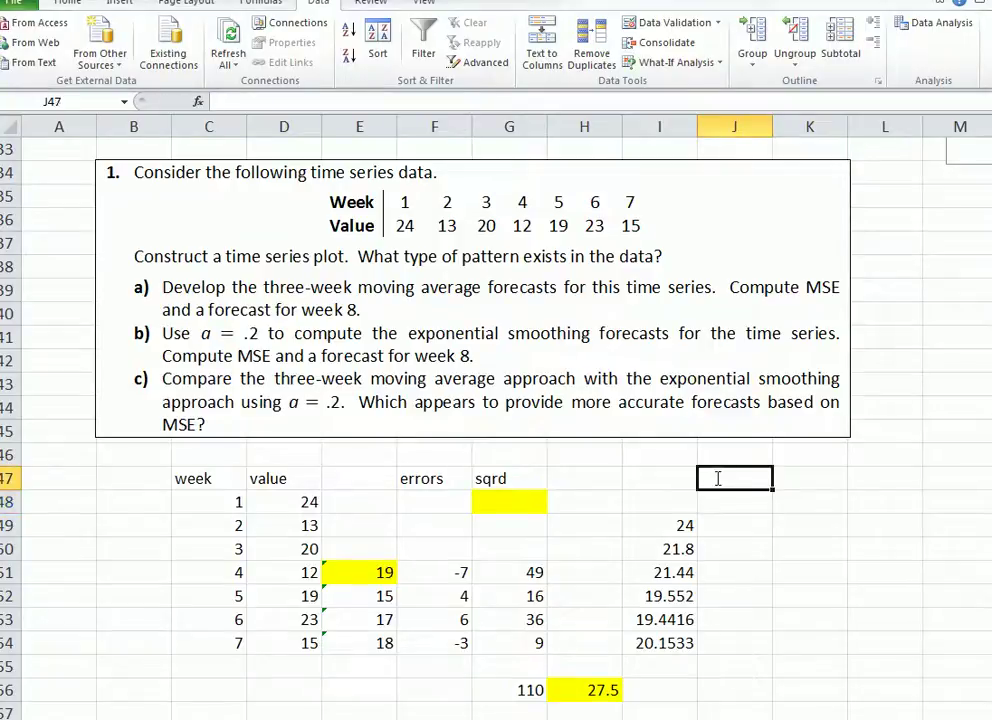
text(errors)
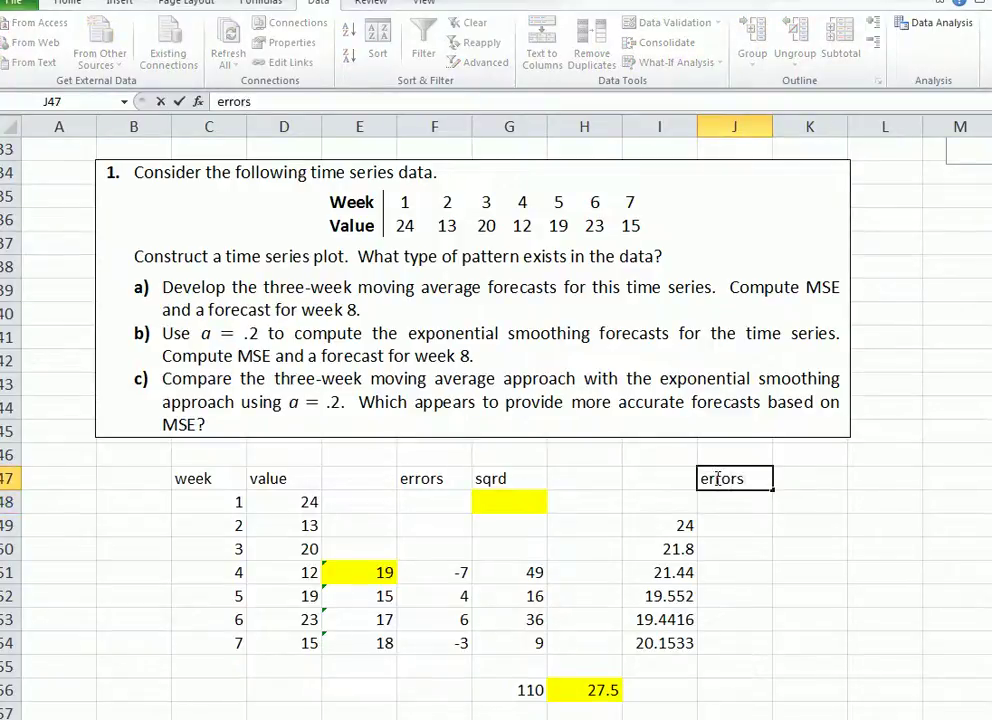
click(738, 527)
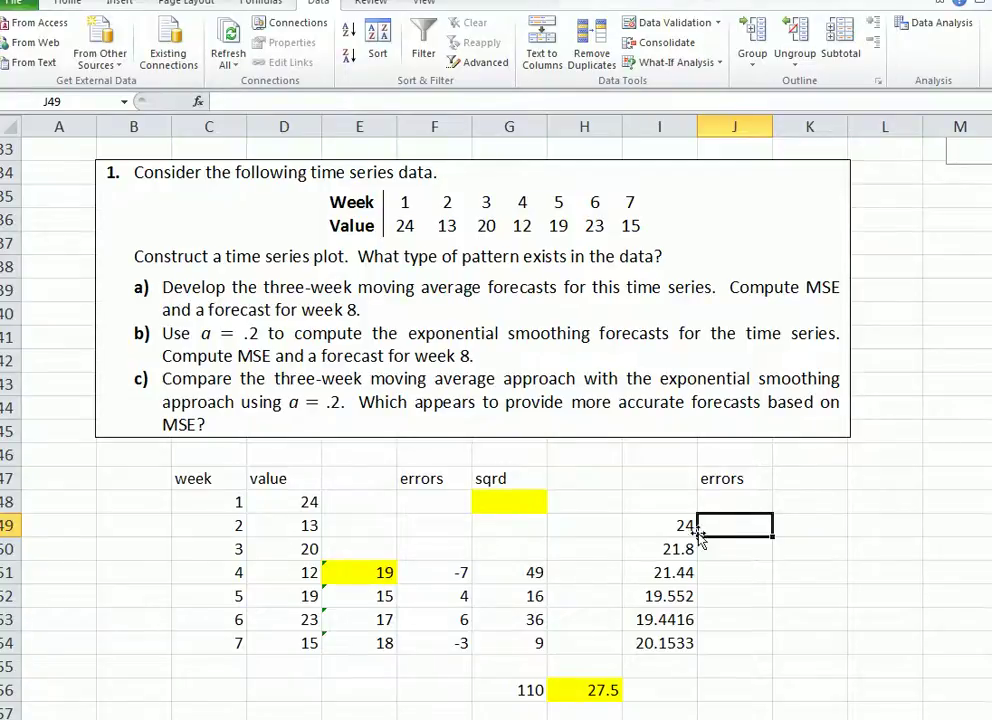
- Compute smoothing errors =D49-I49 in J49 and fill down to J54 (-11 through -5.15328)
text(=)
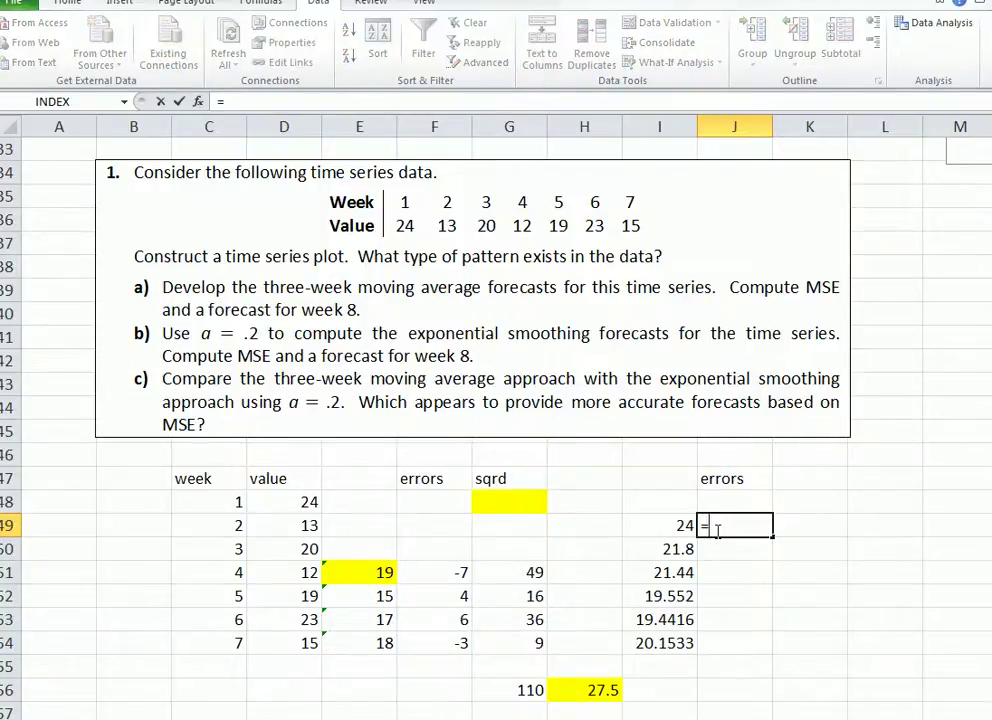
click(309, 525)
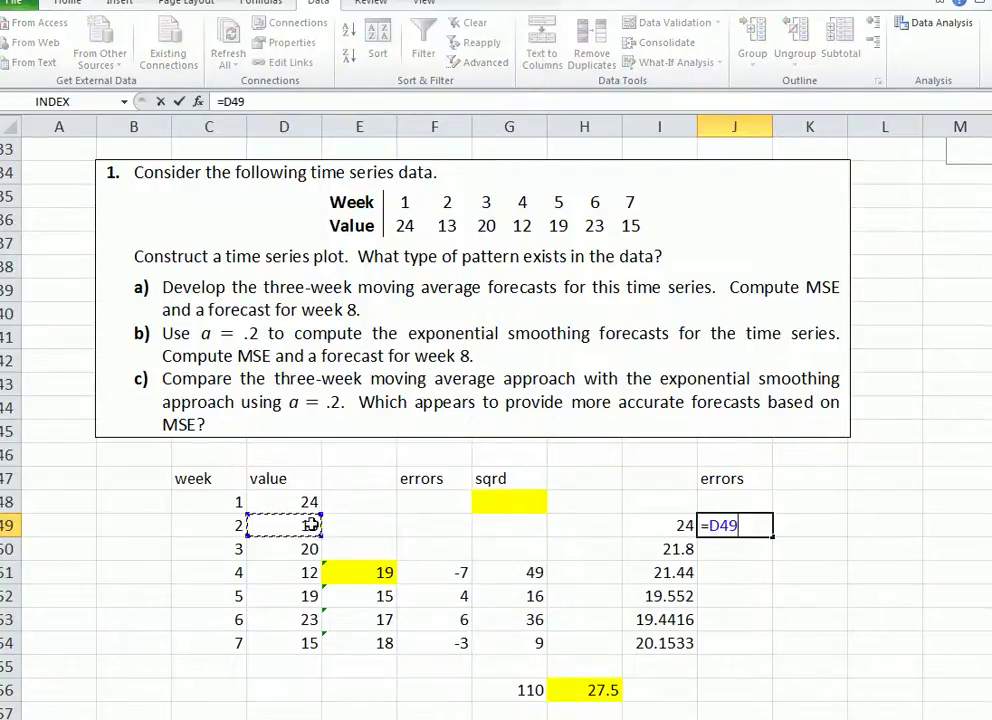
text(-)
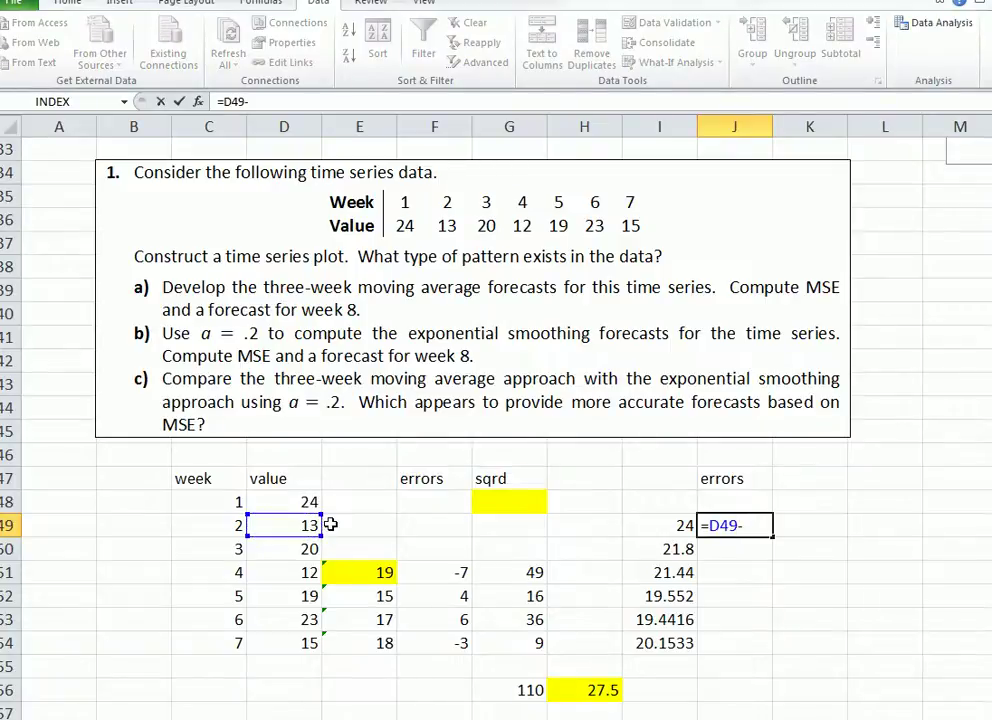
click(648, 524)
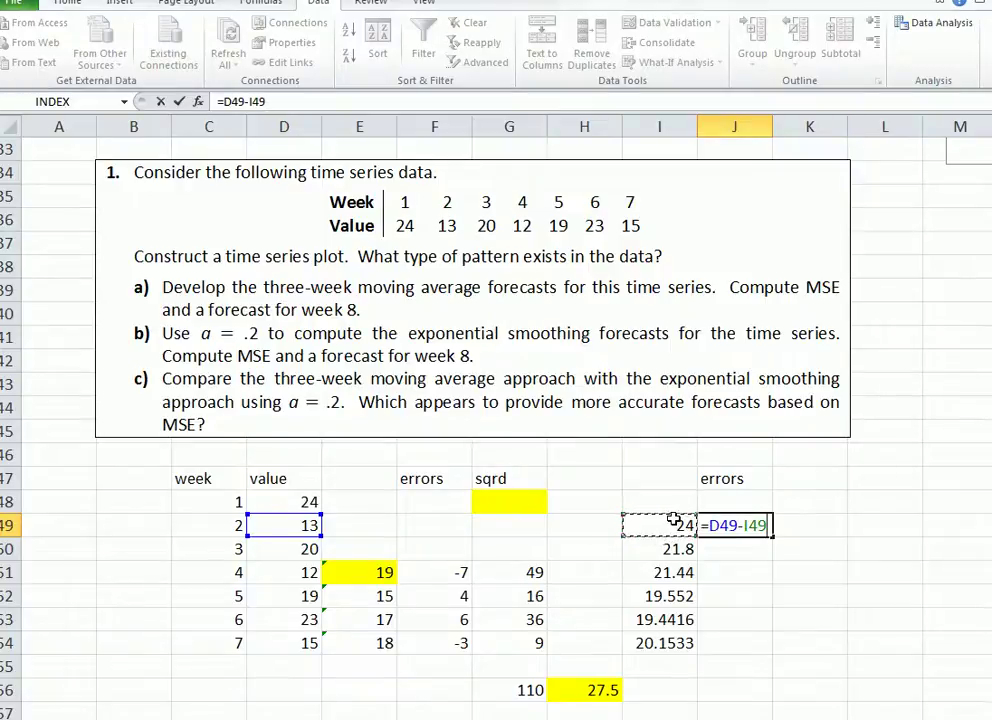
key(Return)
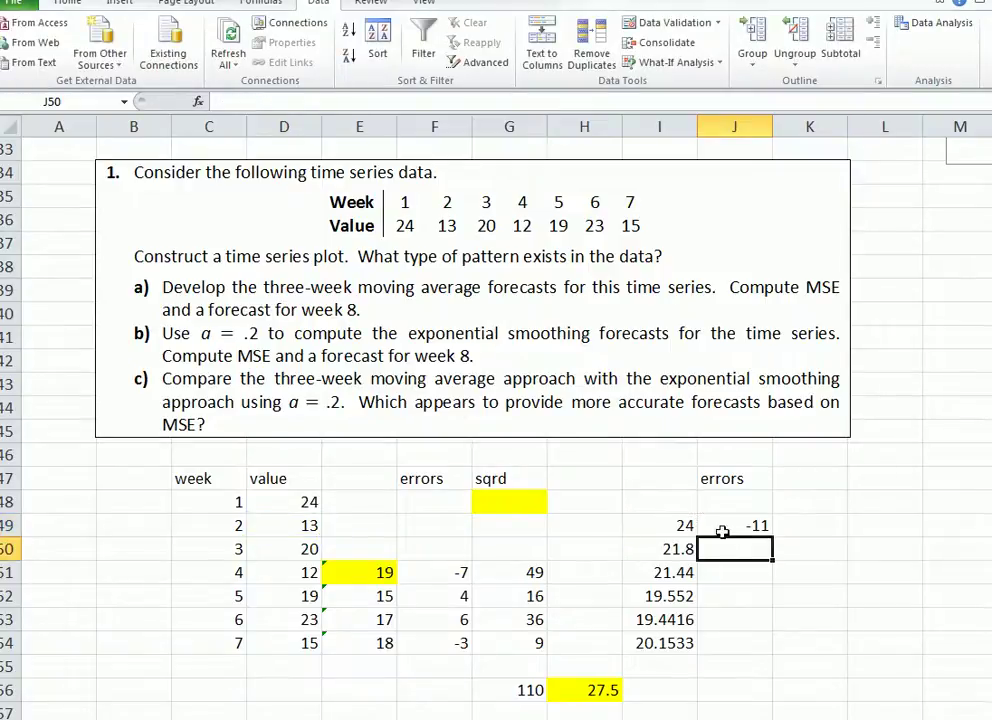
click(705, 526)
drag(771, 538, 765, 648)
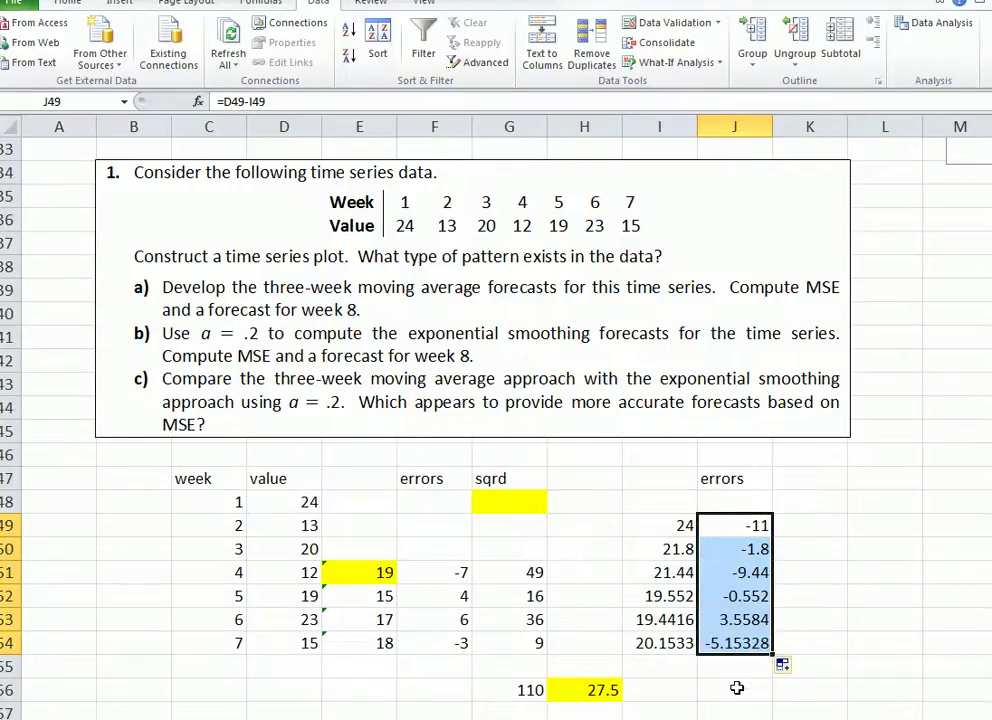
- Head K47 'sqrd' and square the errors with =J49^2 filled down to K54
click(794, 476)
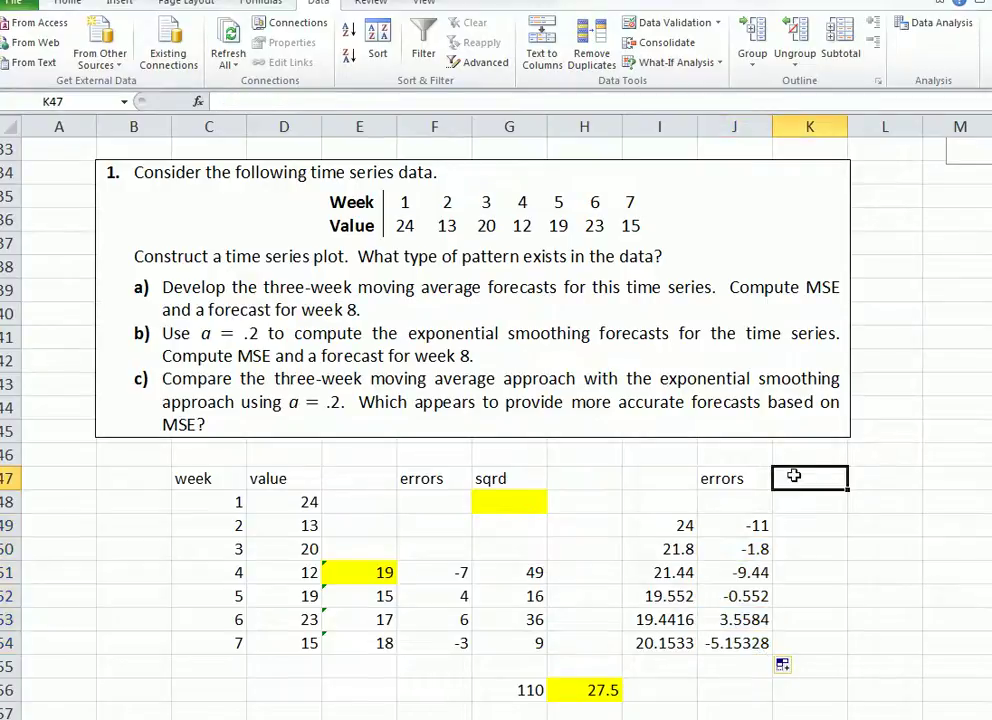
text(sqrd)
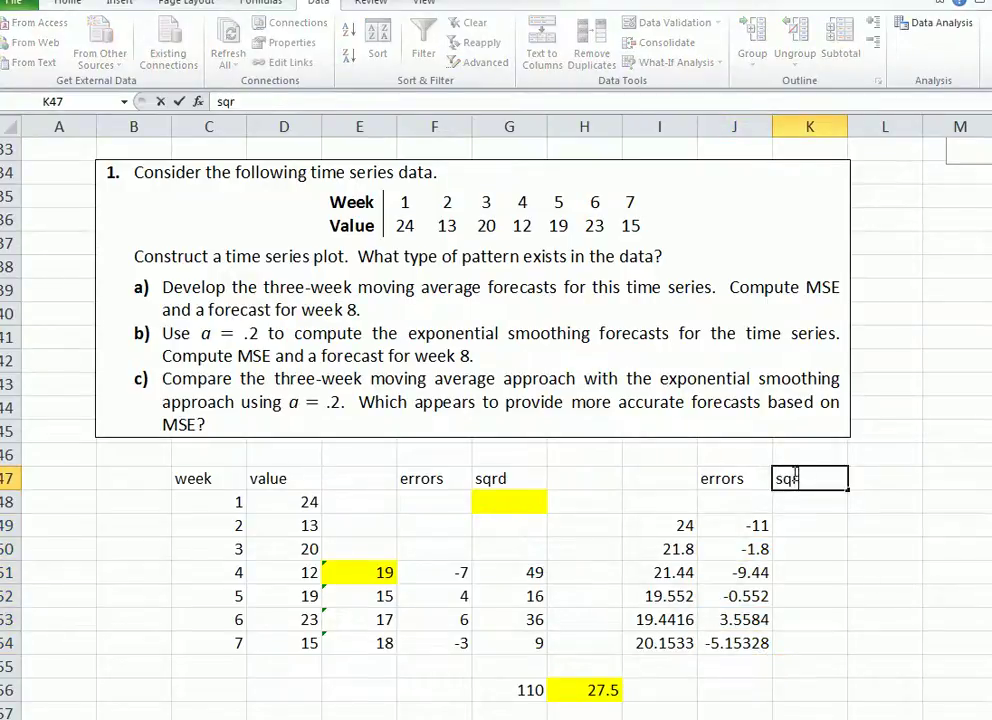
click(810, 529)
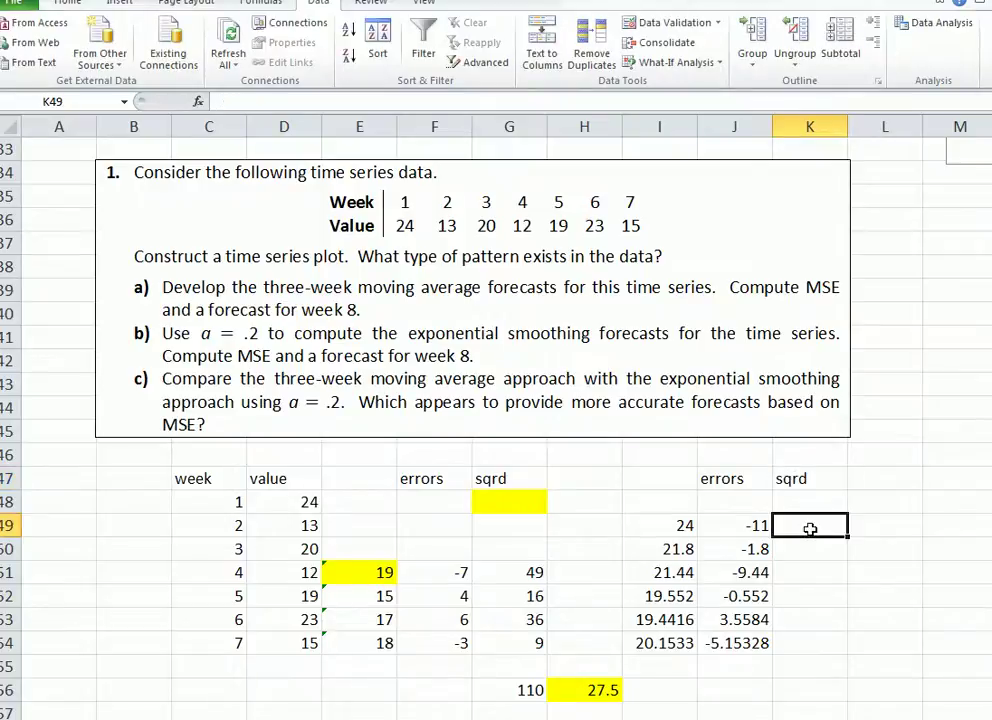
text(=)
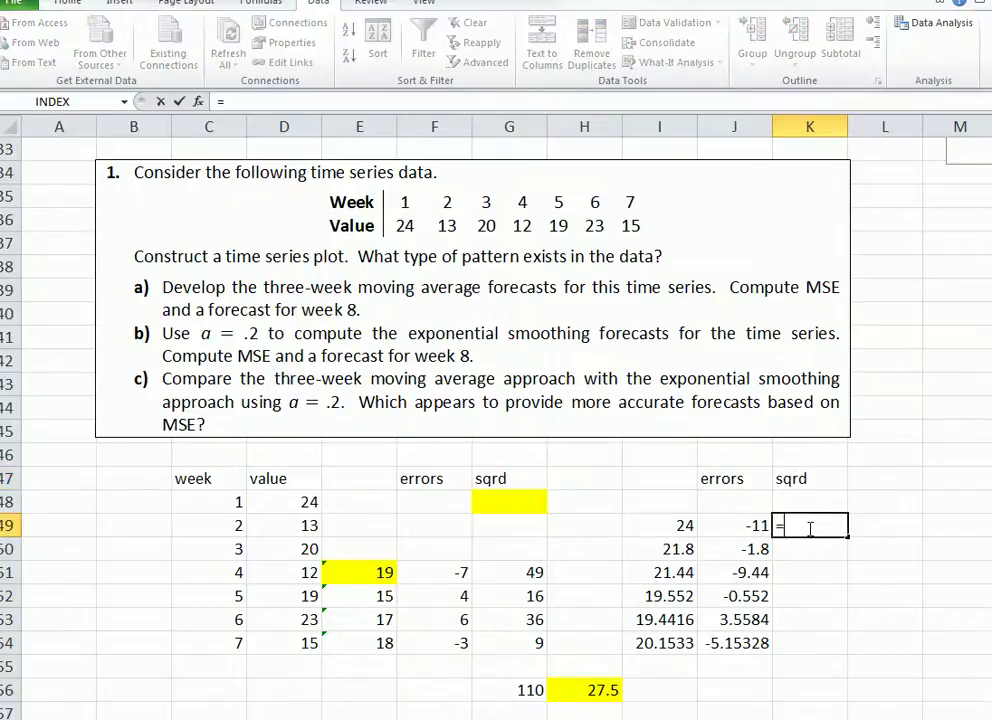
click(746, 525)
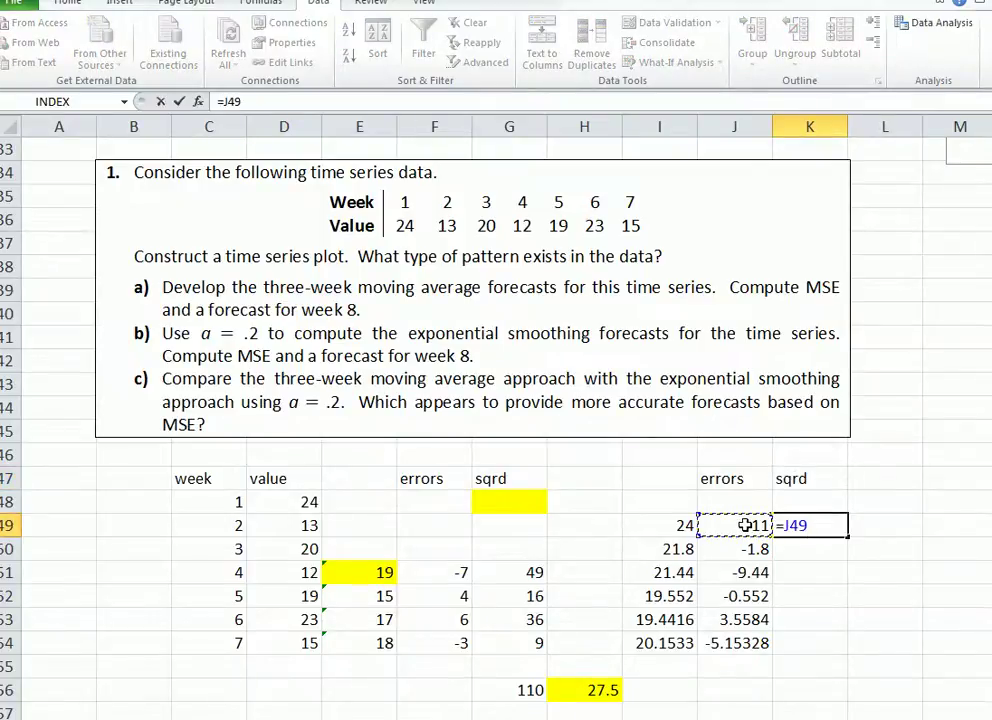
text(^2)
key(Return)
click(790, 529)
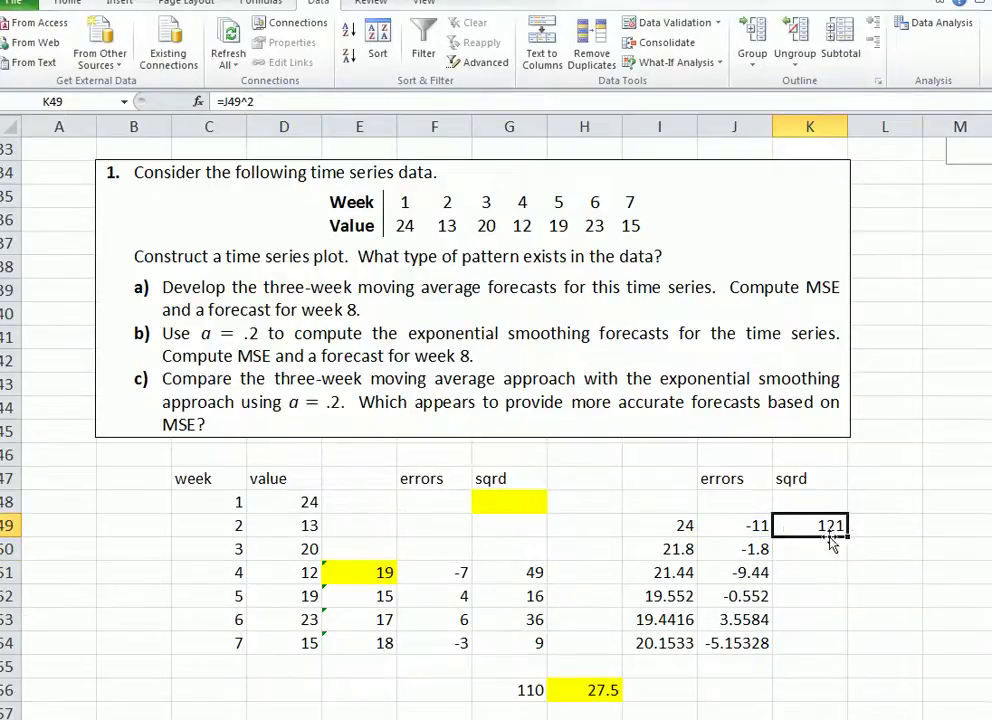
drag(846, 535, 836, 648)
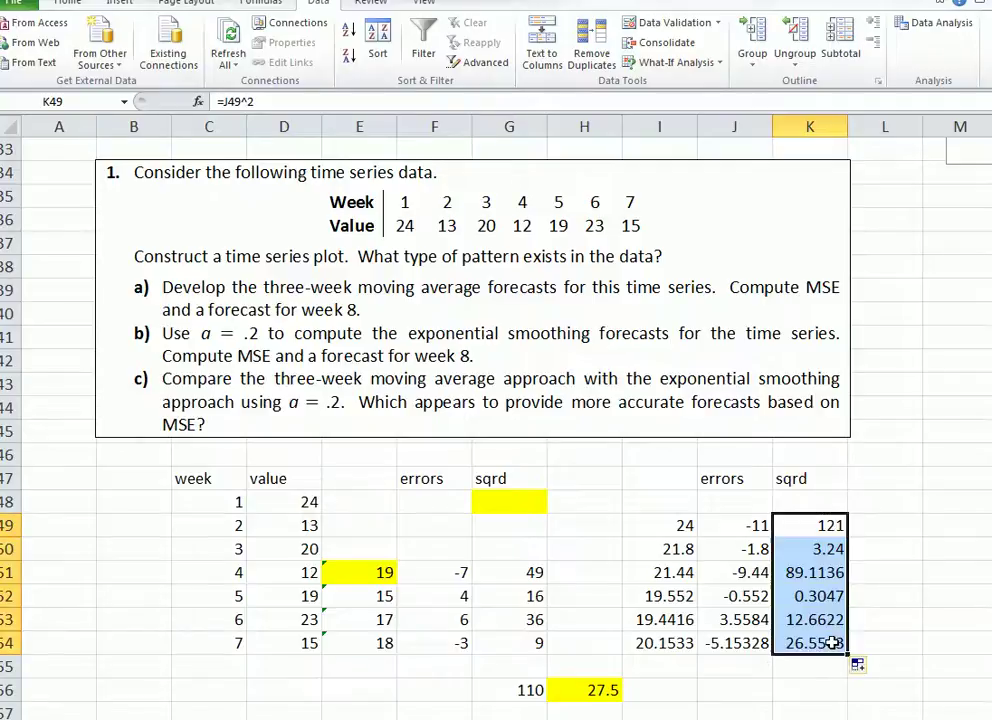
- AutoSum the squared errors into K56, totalling 252.877
click(807, 692)
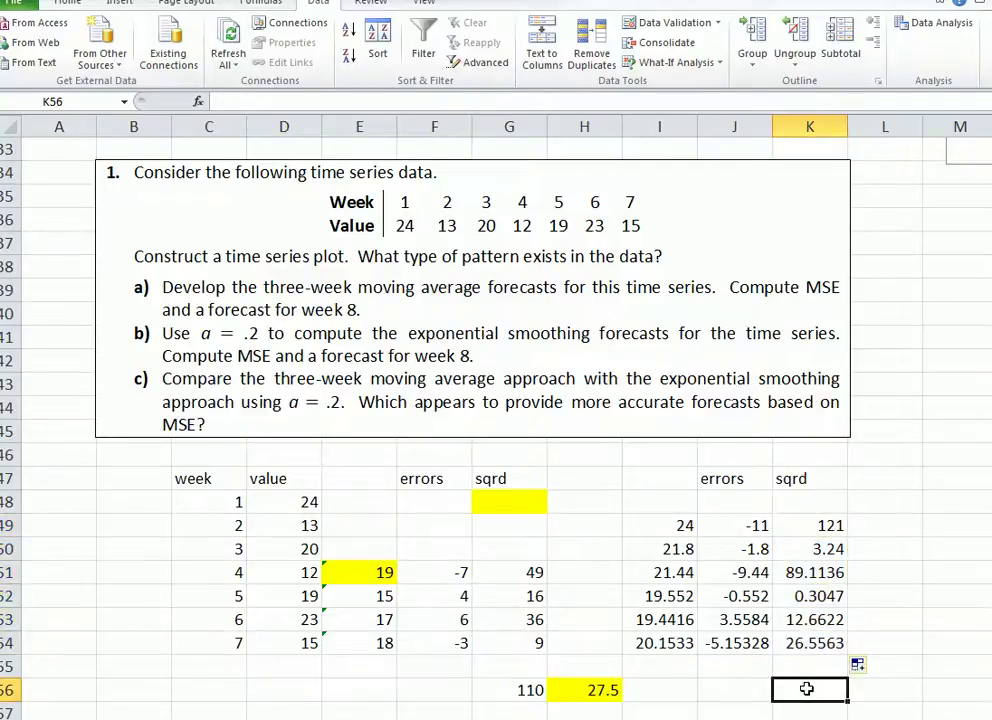
drag(808, 525, 810, 690)
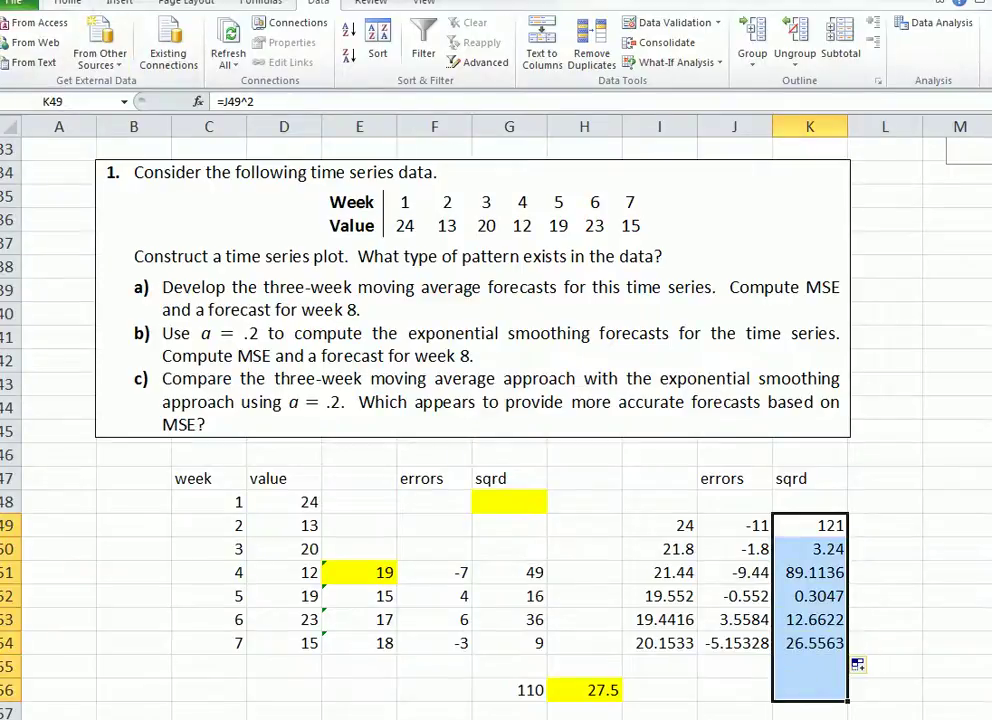
click(67, 3)
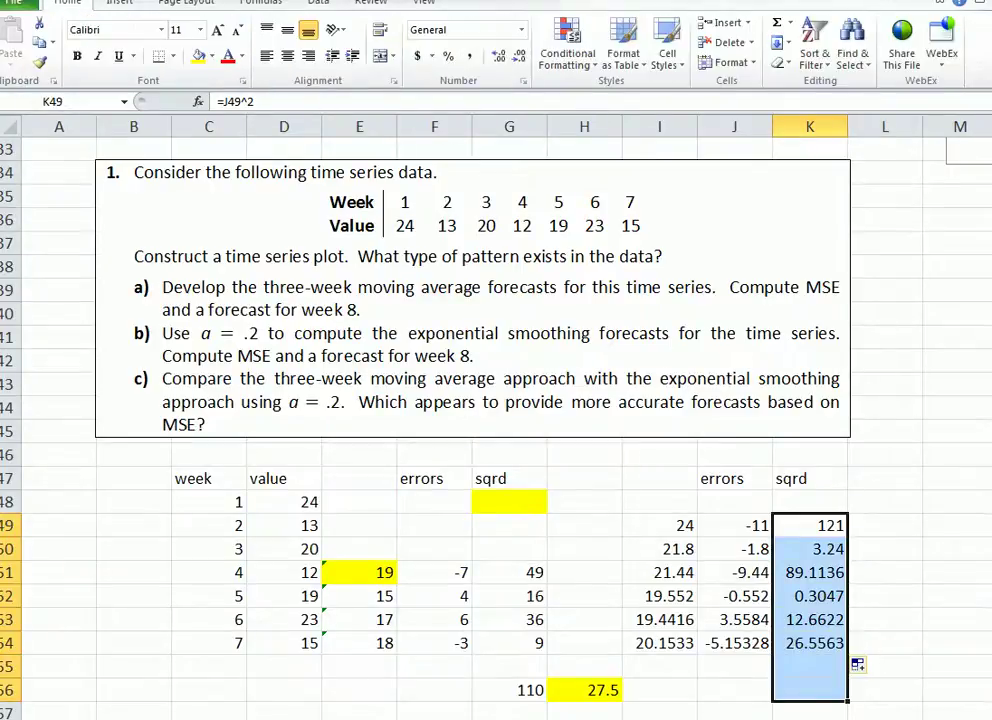
click(778, 24)
- Enter the MSE =K56/6 in J56, giving 42.1461, shaded yellow
click(724, 690)
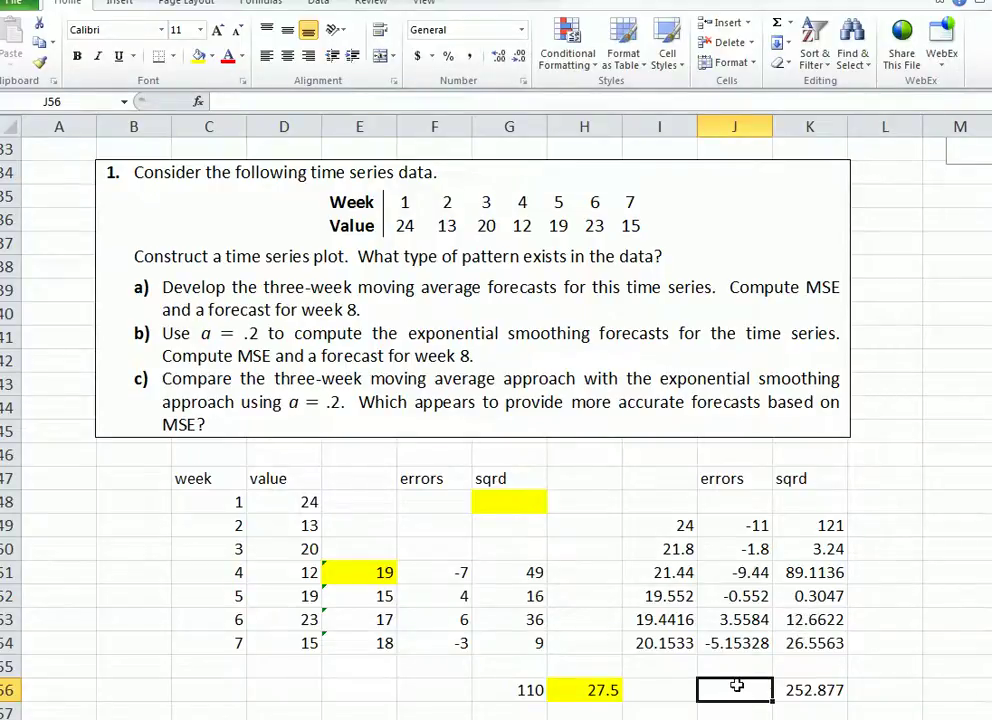
text(=)
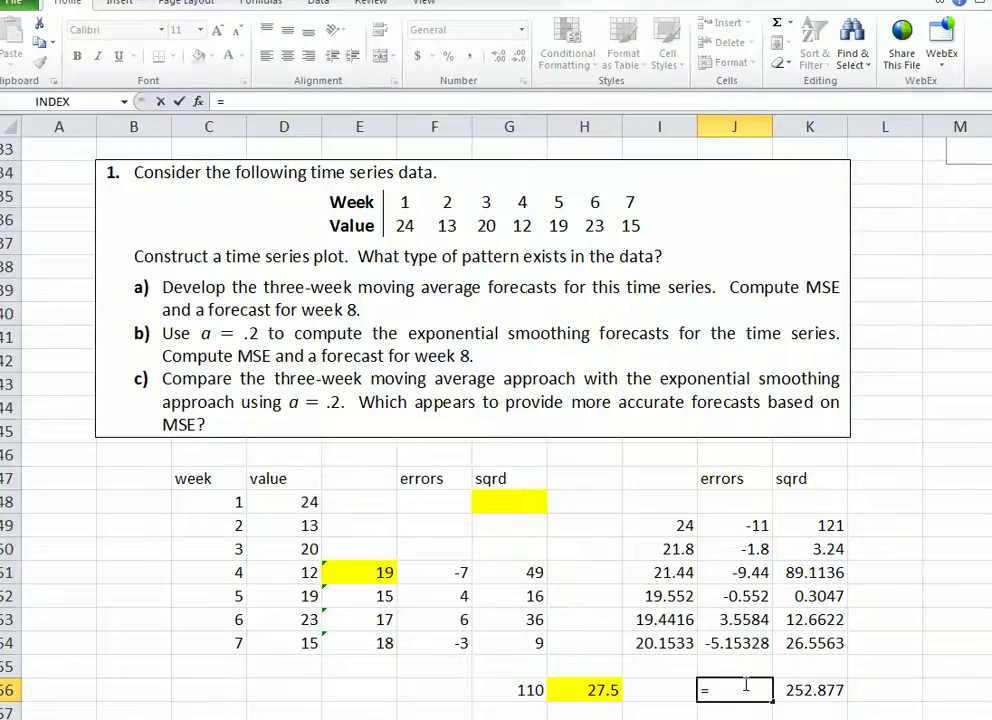
click(788, 692)
text(/6)
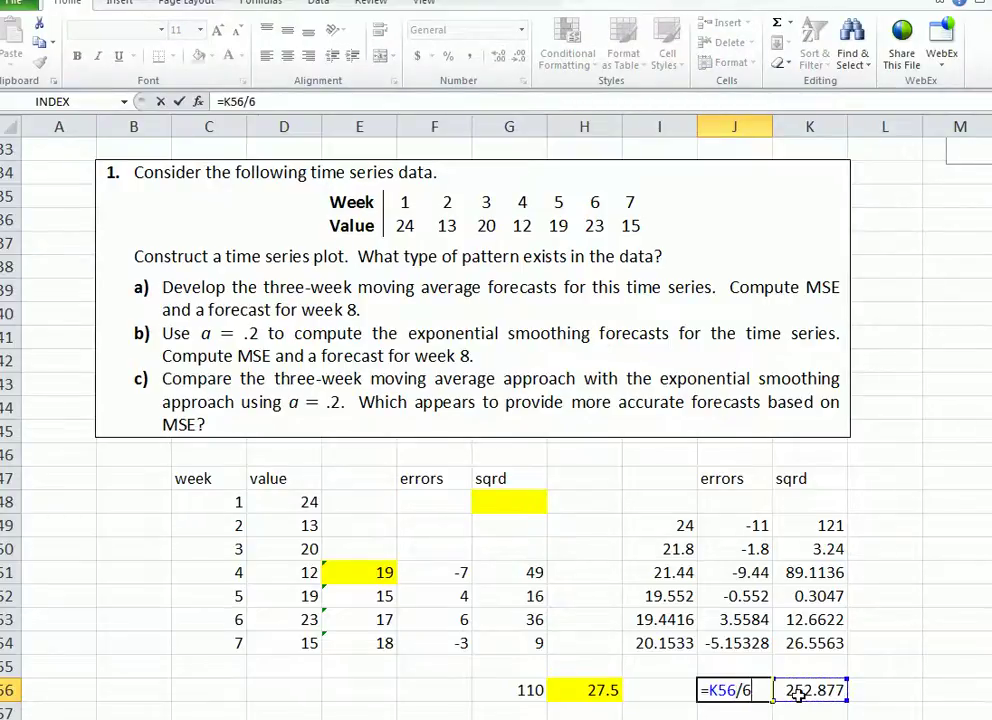
key(Return)
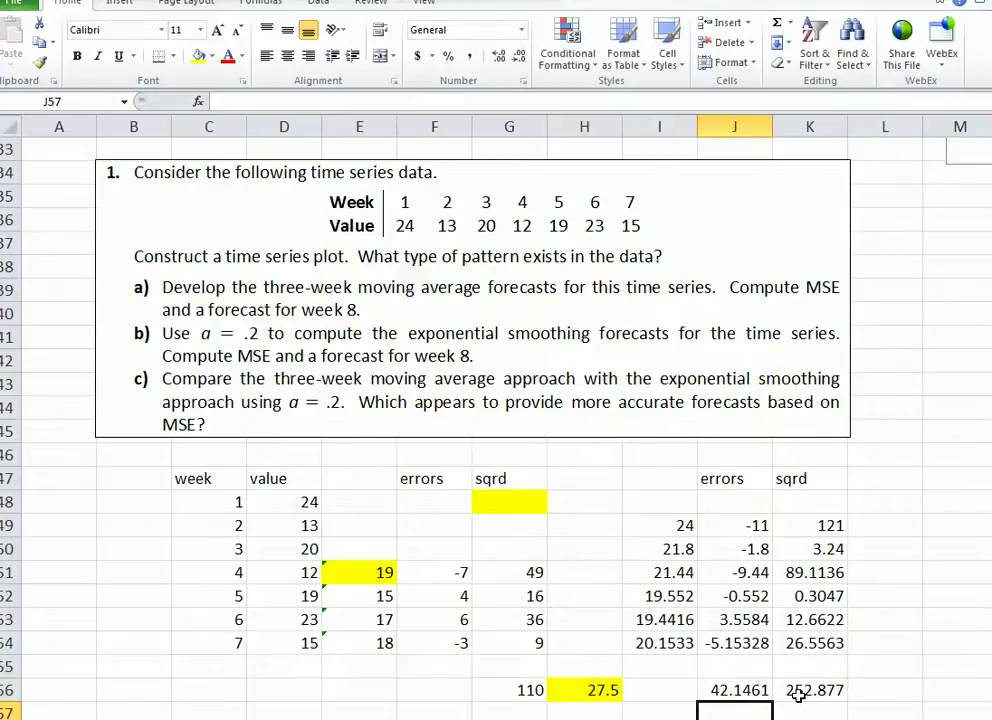
click(735, 691)
right_click(740, 695)
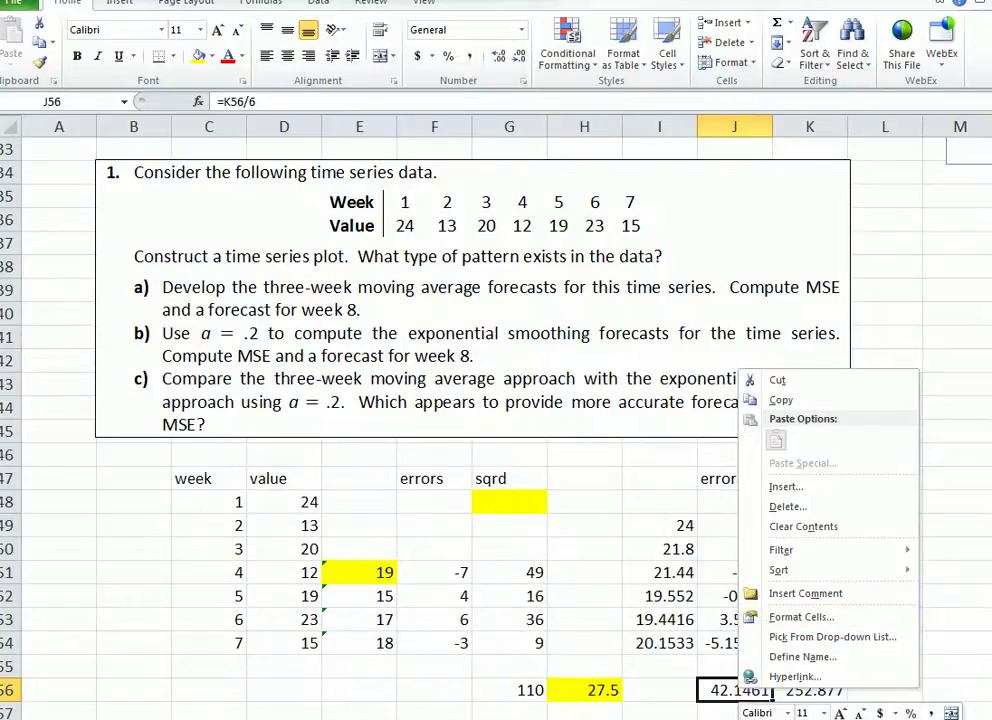
key(Escape)
click(640, 710)
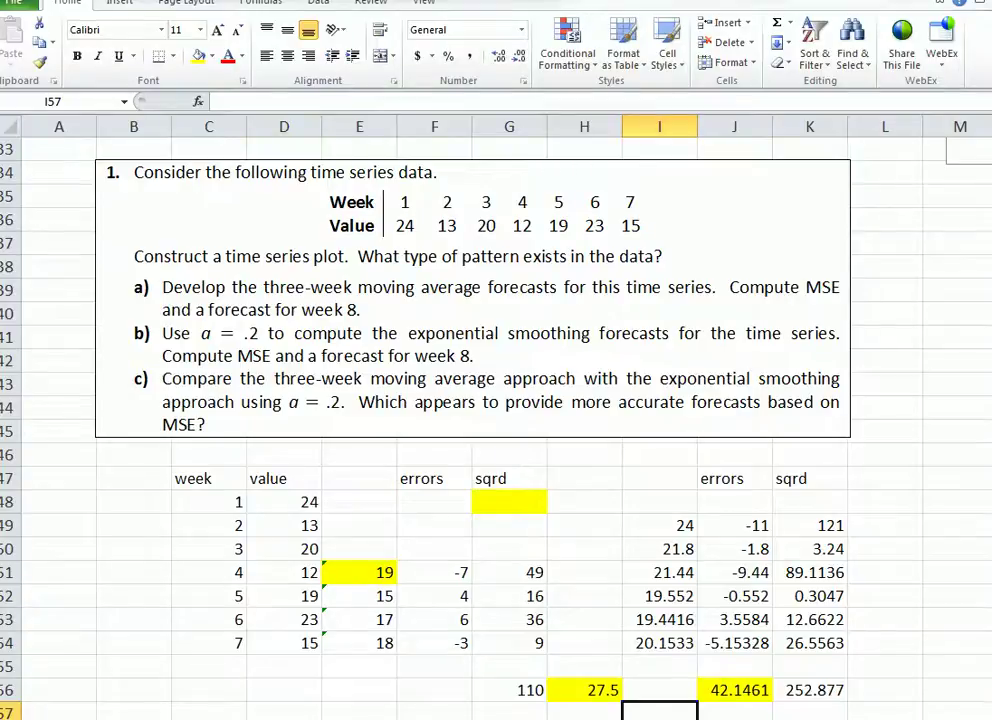
- Run Exponential Smoothing on D47:D54 with damping factor 0.6, output starting at D59
scroll(480, 420, down, 5)
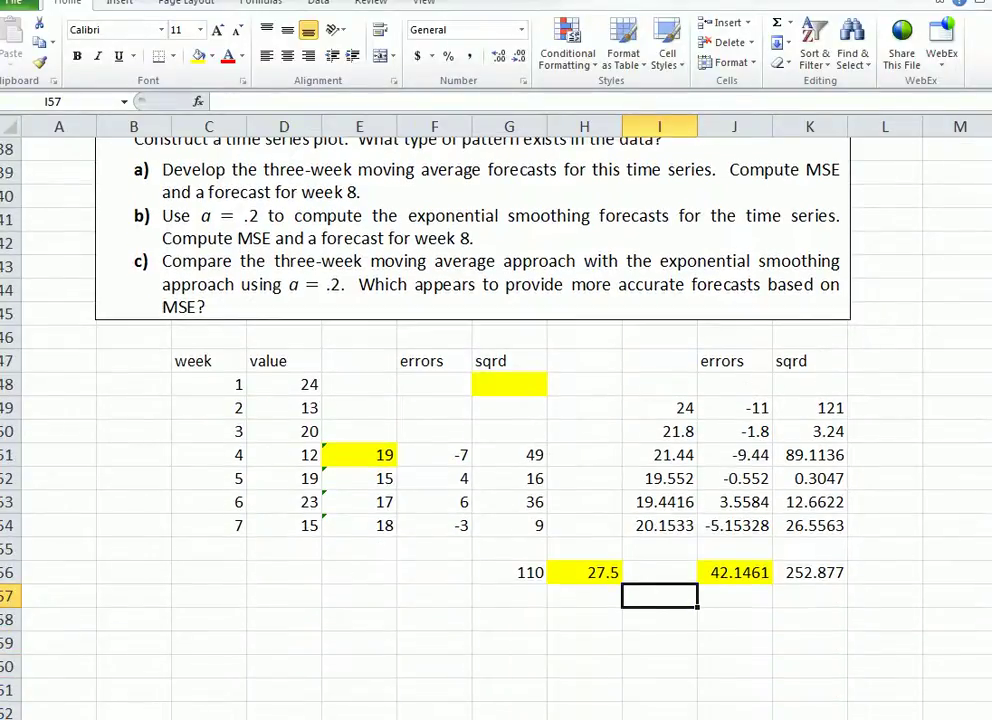
scroll(736, 635, down, 1)
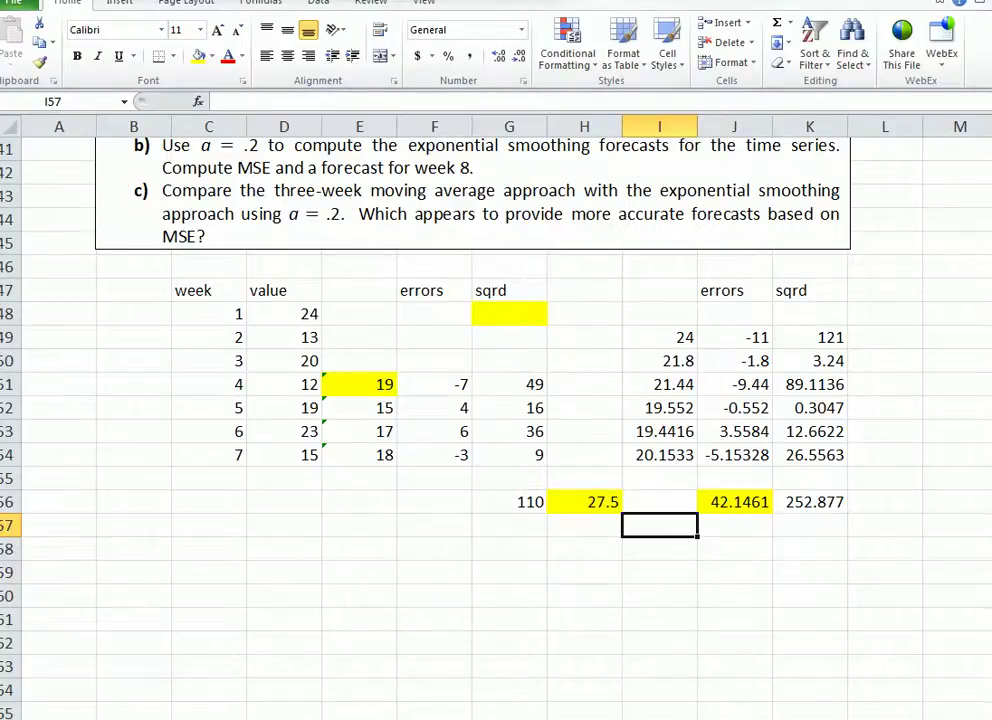
scroll(330, 330, down, 3)
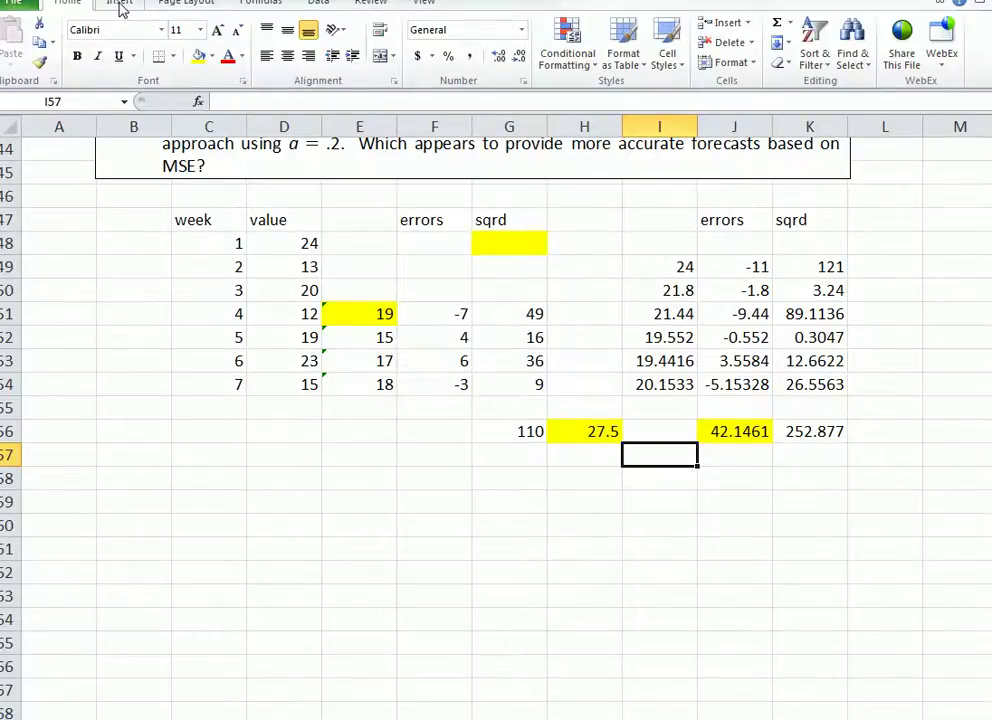
click(318, 2)
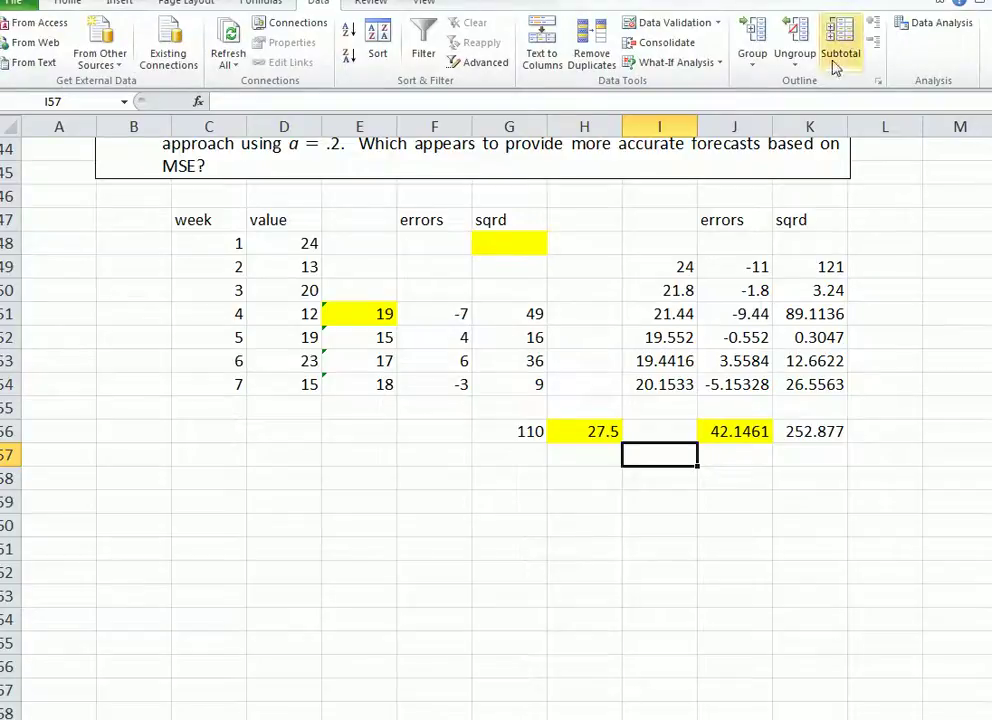
click(921, 28)
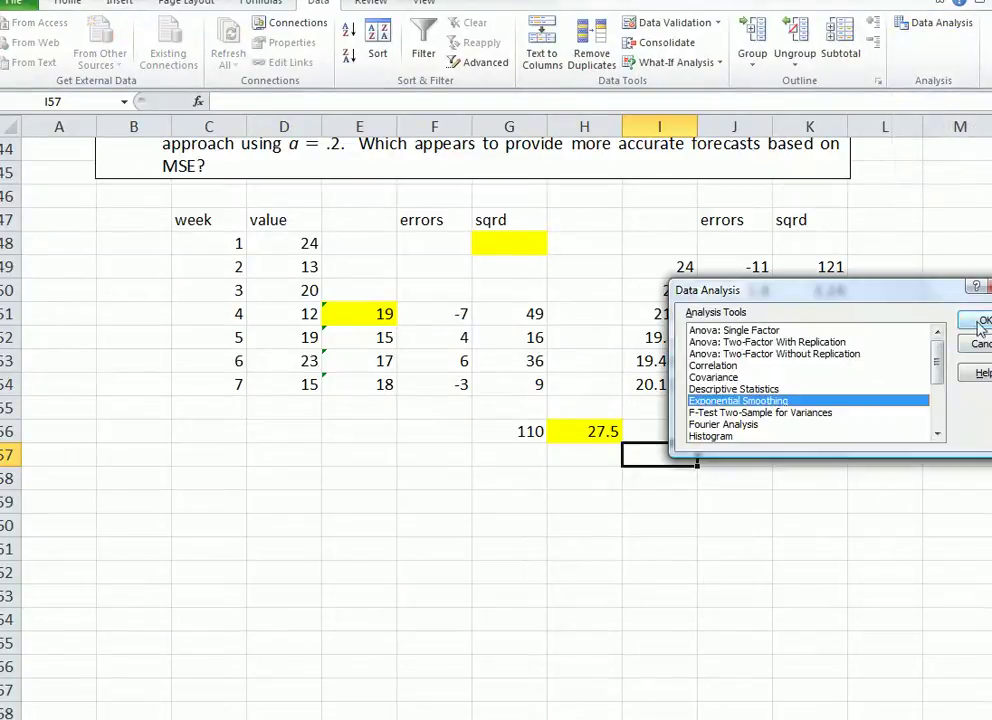
click(980, 321)
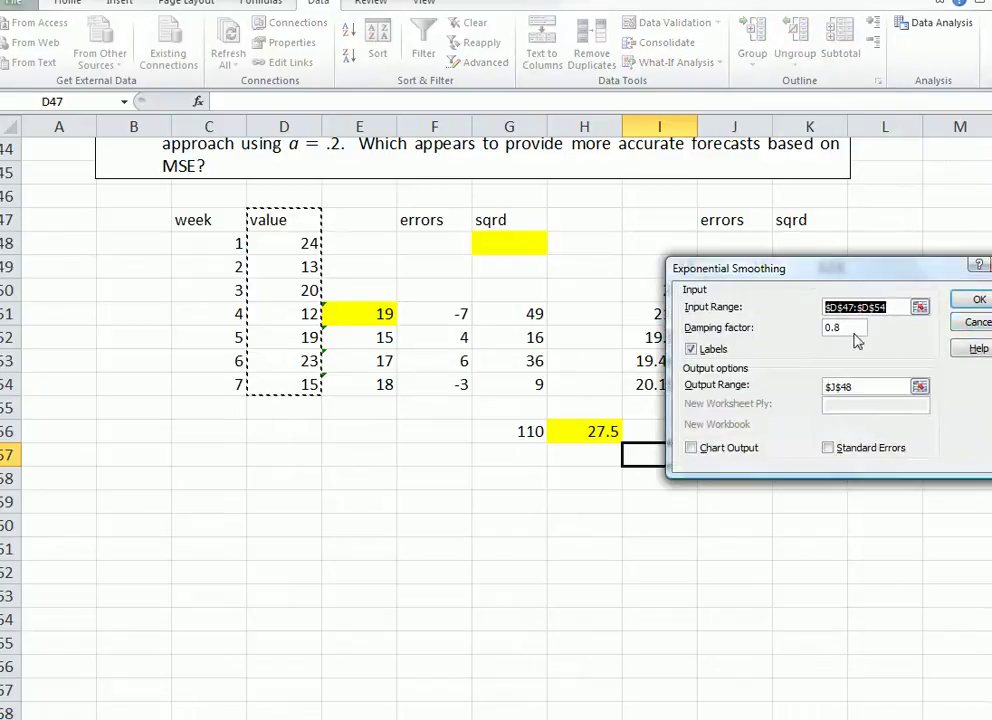
click(851, 330)
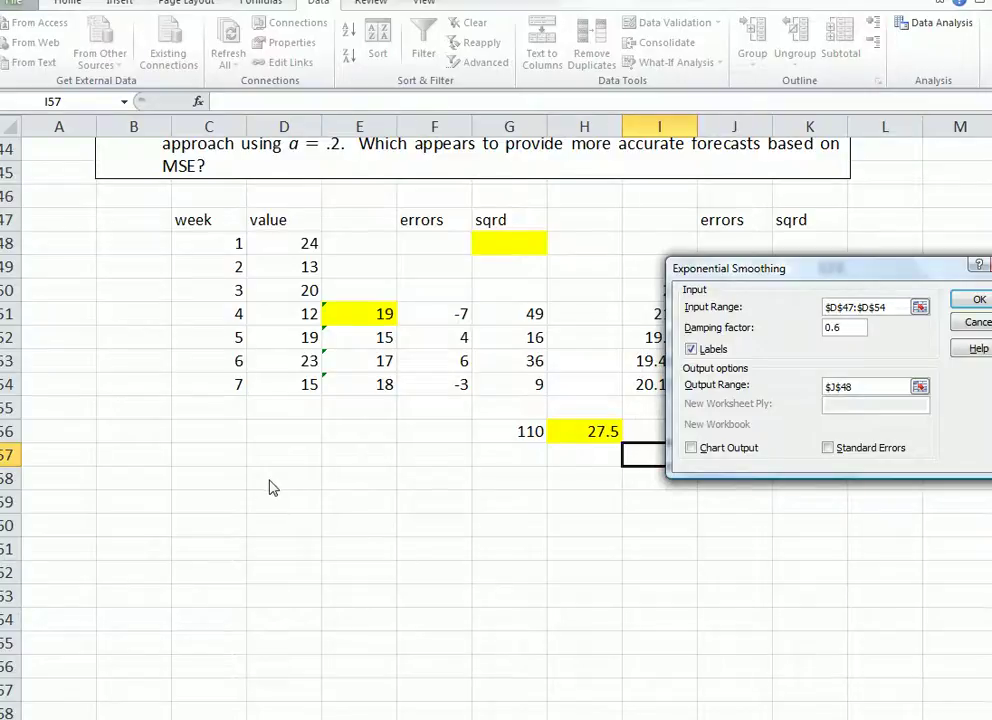
click(919, 386)
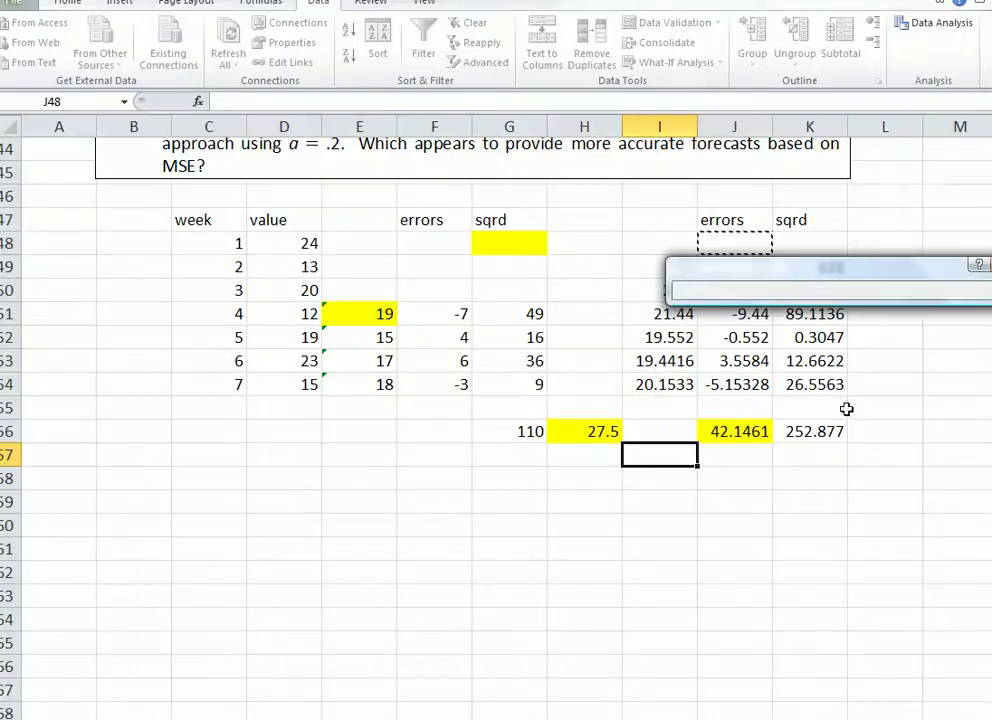
click(303, 505)
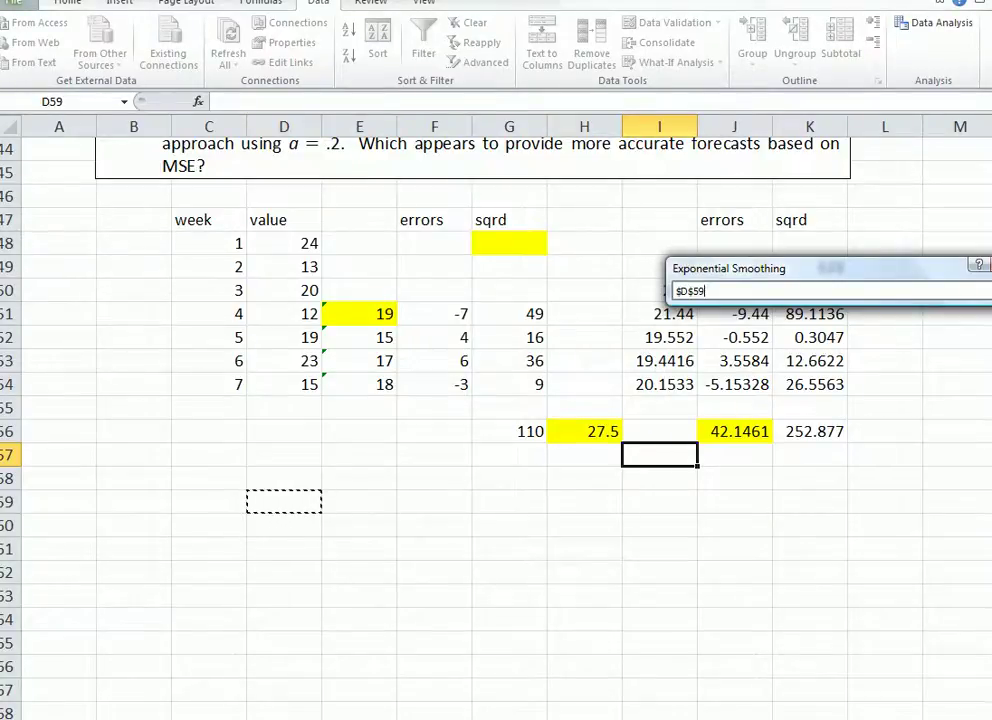
key(Return)
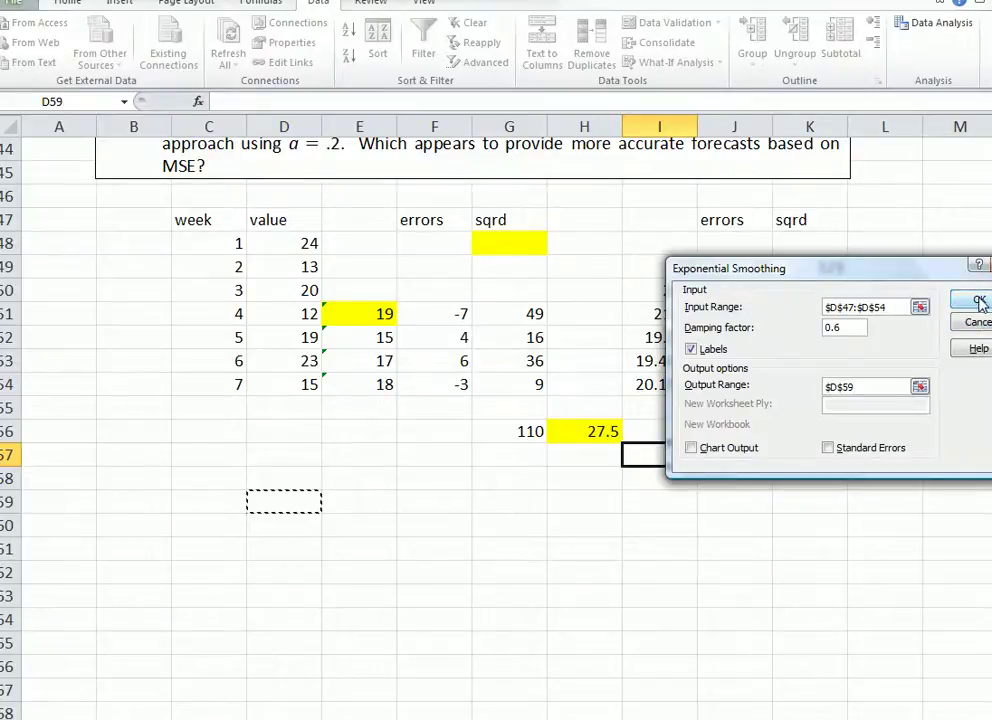
click(980, 302)
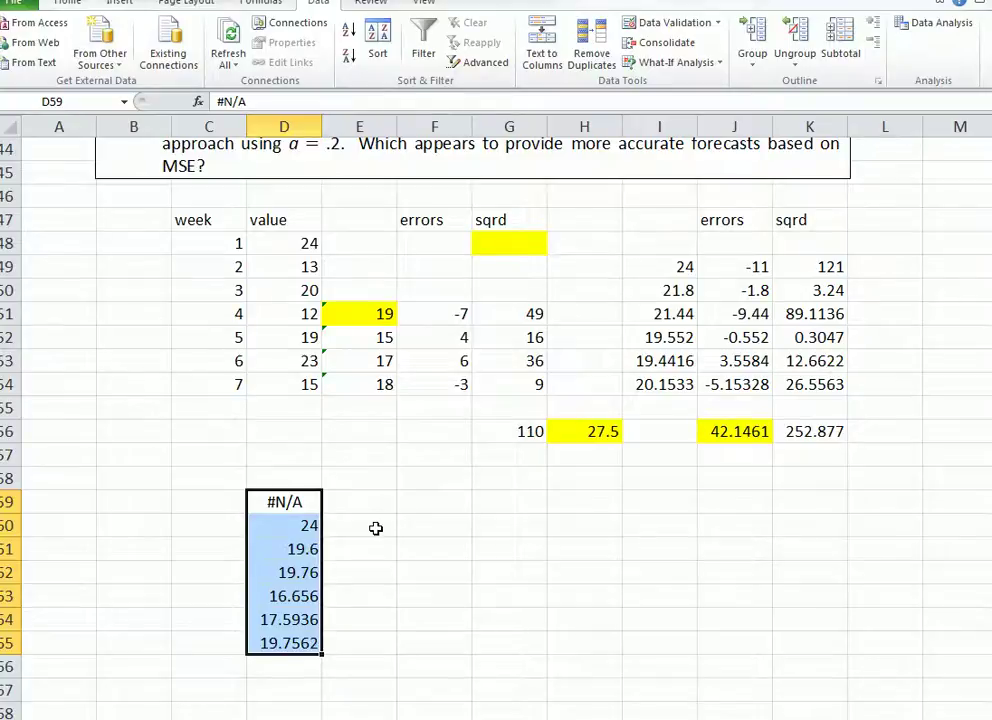
- Copy the weekly values D48:D54 and paste them as values into C59:C65
drag(284, 244, 302, 380)
right_click(303, 348)
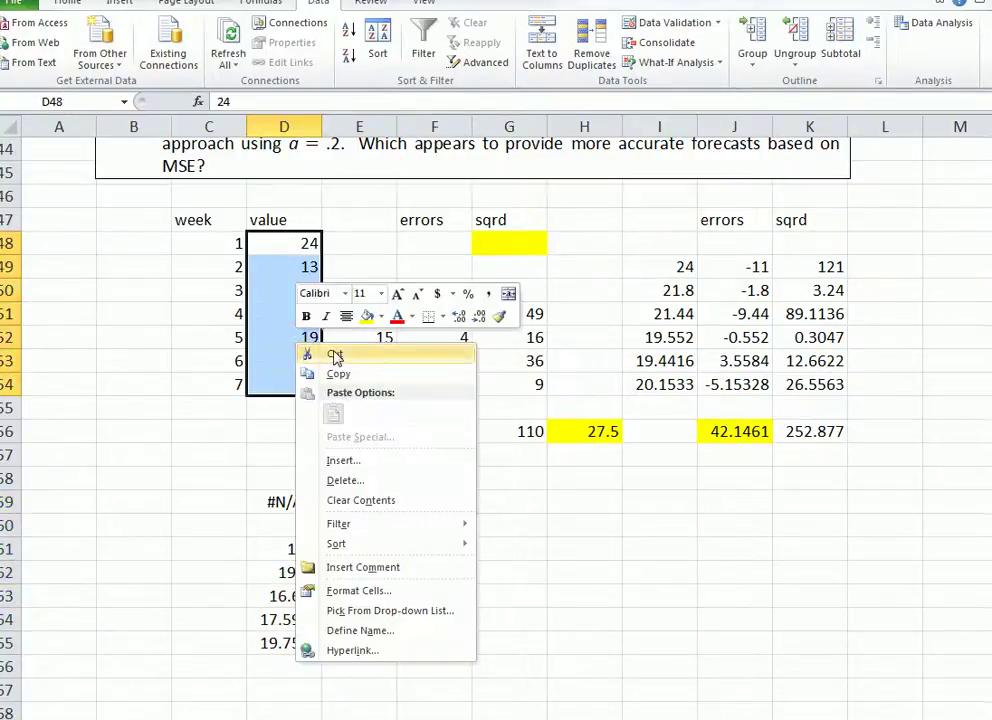
click(342, 374)
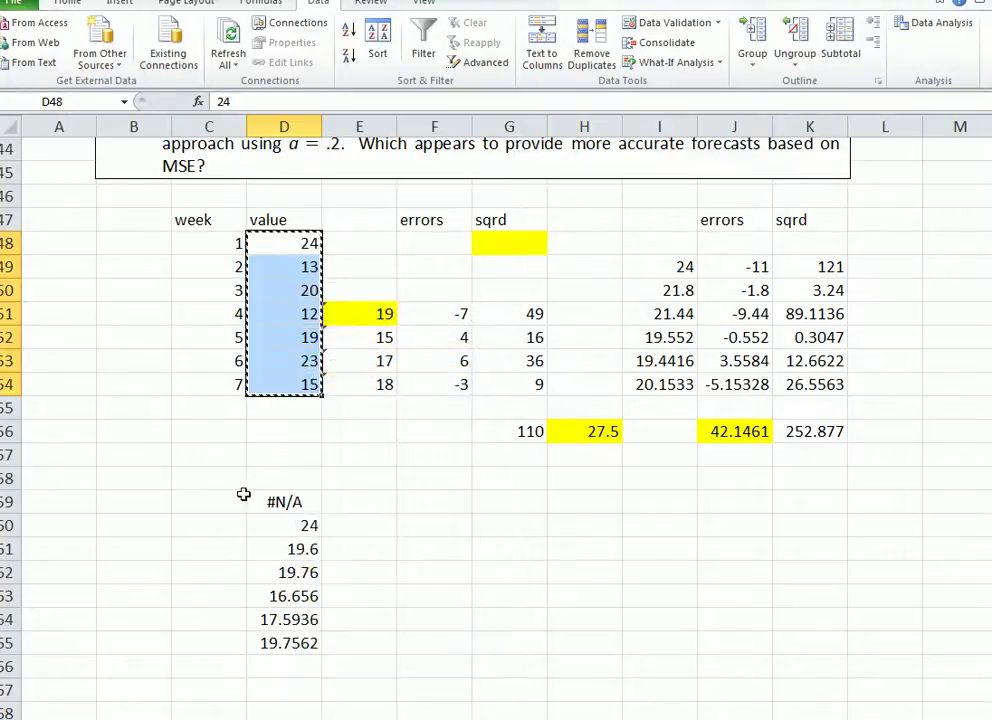
click(205, 503)
right_click(205, 503)
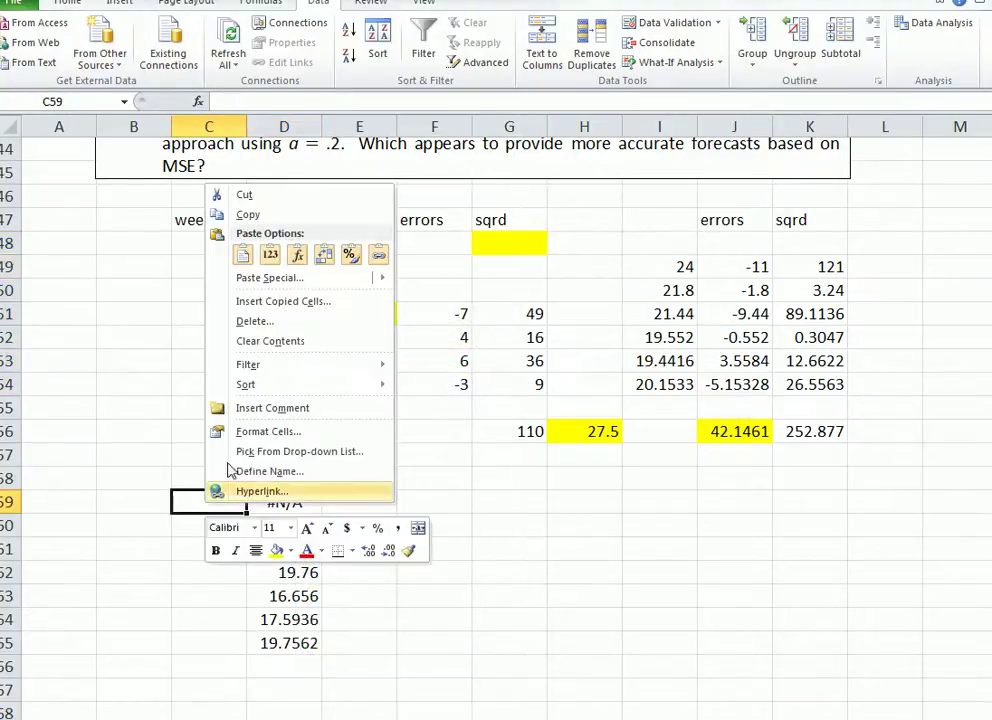
click(269, 254)
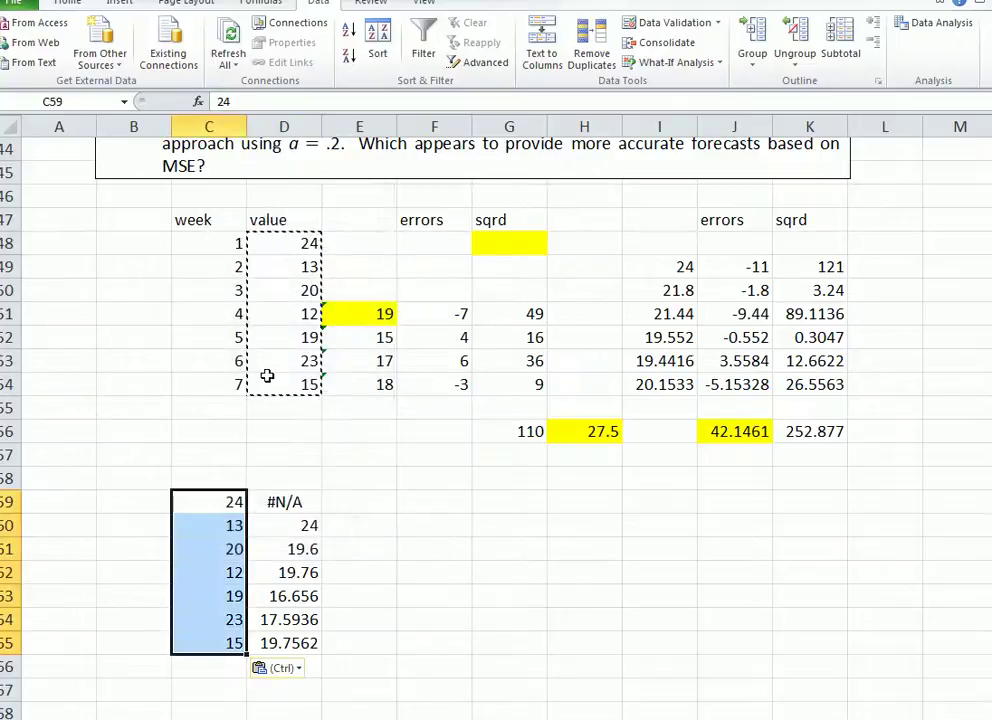
- Clear the #N/A from D59 and enter the heading 'errors' in E58
click(277, 501)
right_click(277, 501)
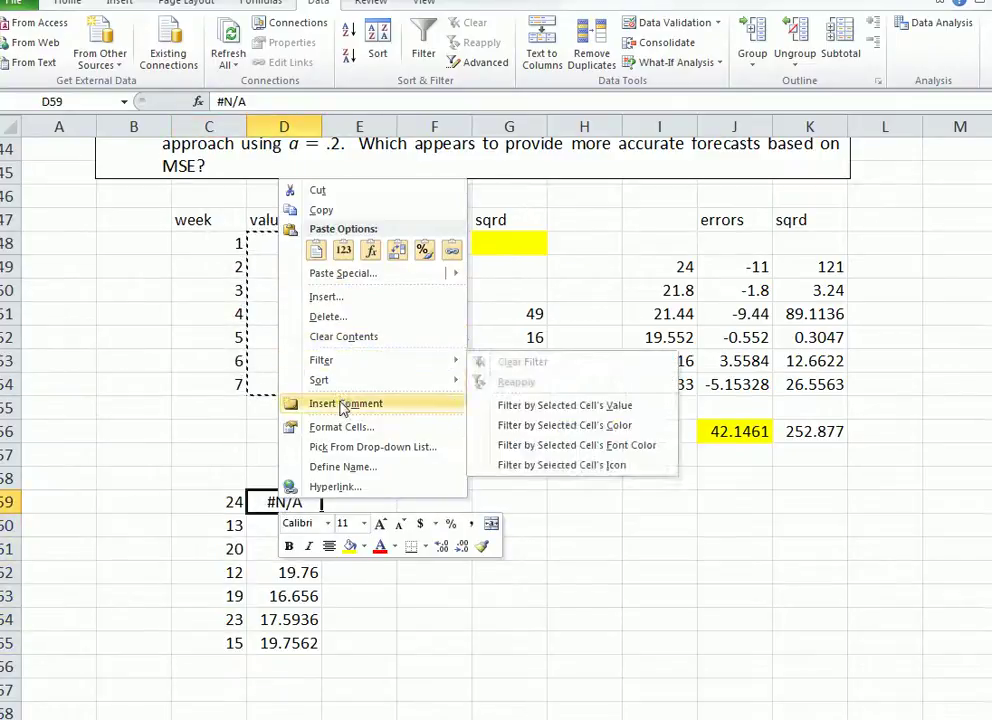
click(338, 340)
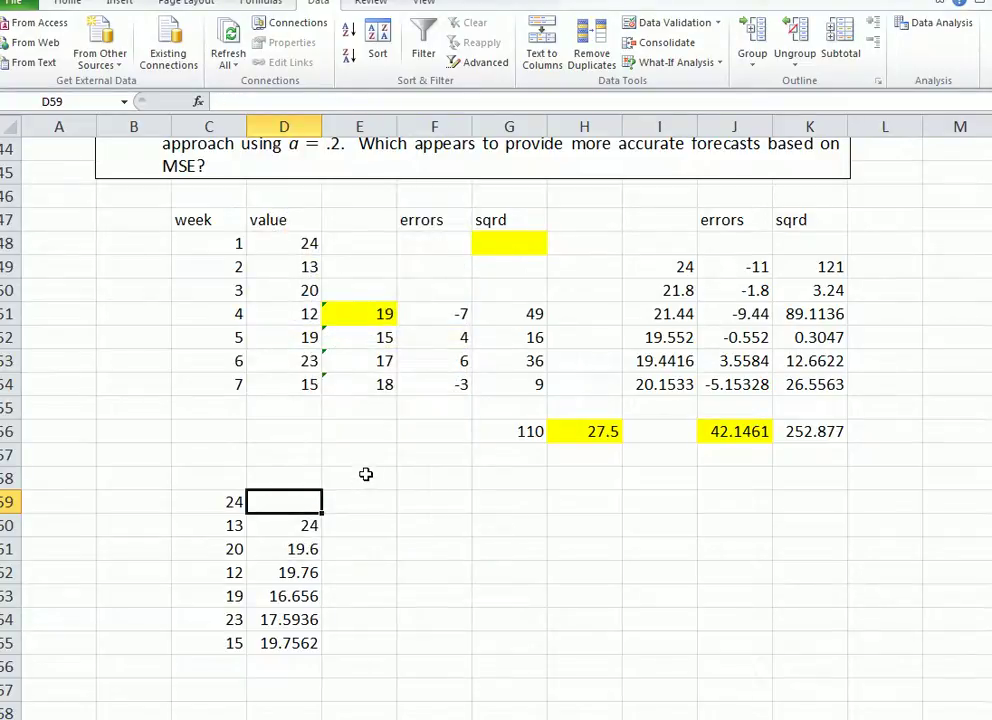
click(366, 475)
text(errors)
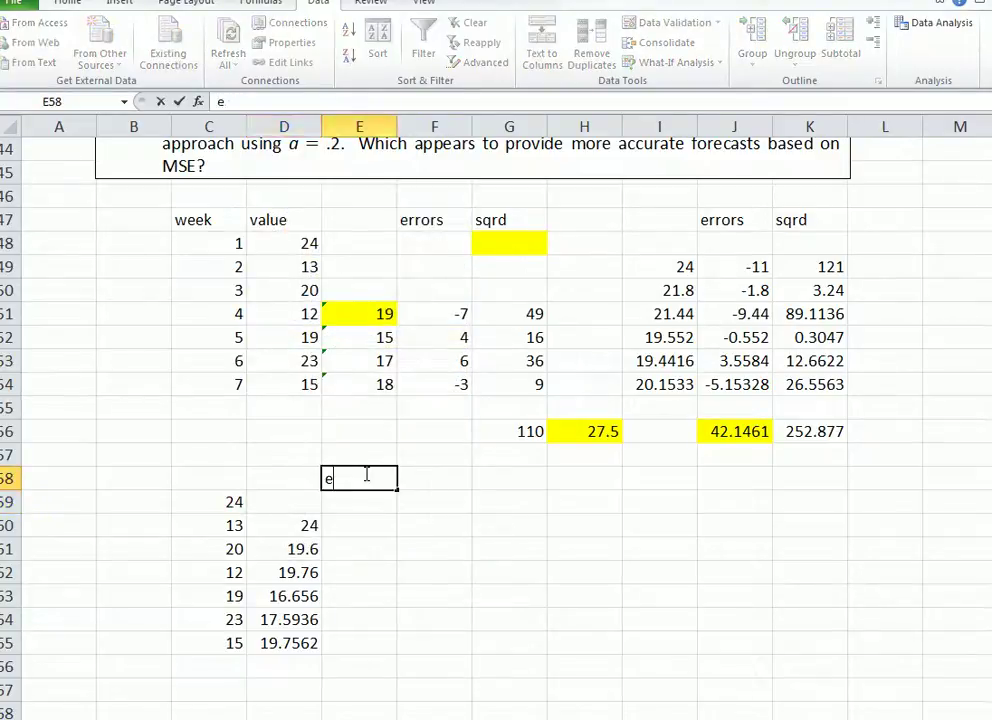
- Compute errors =C60-D60 in E60 and fill down to E65
click(378, 527)
text(=)
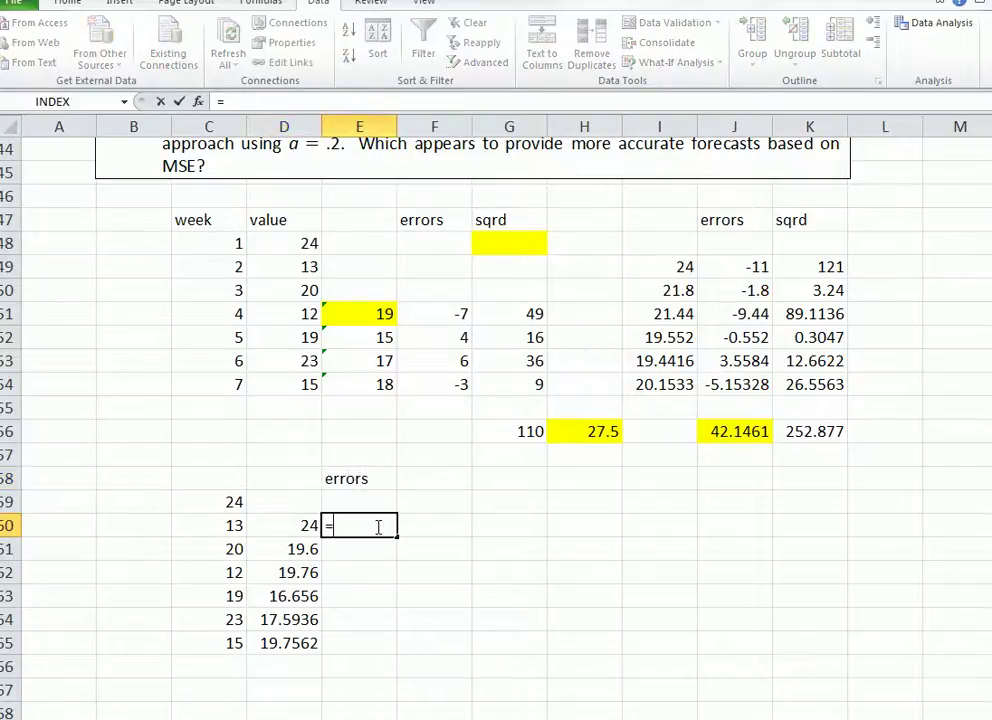
click(234, 525)
text(-)
click(308, 525)
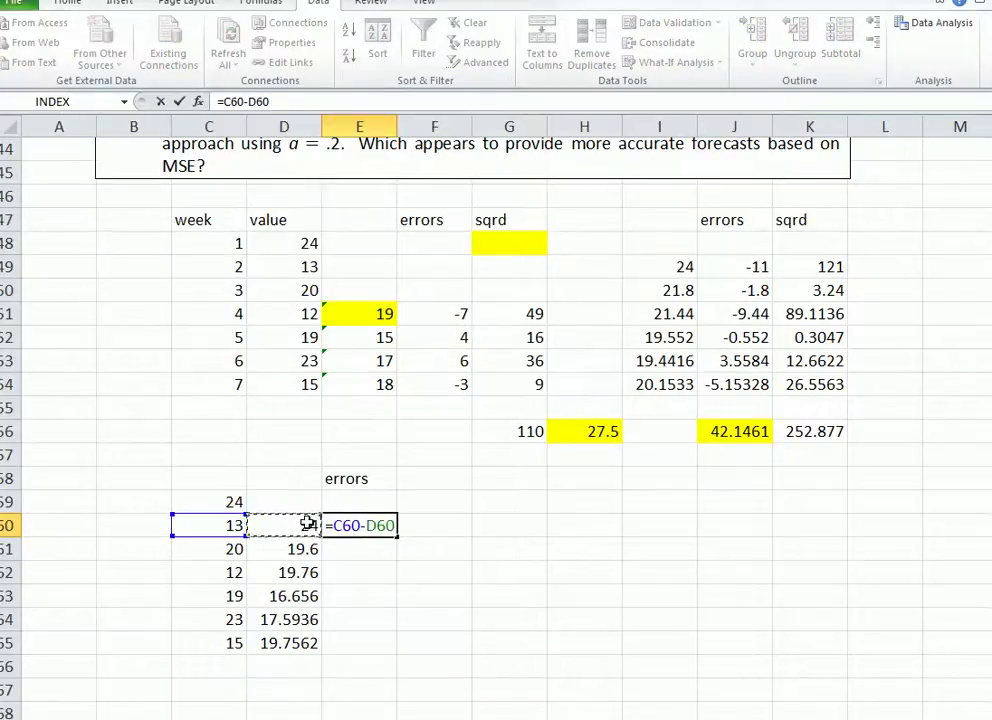
key(Return)
click(380, 527)
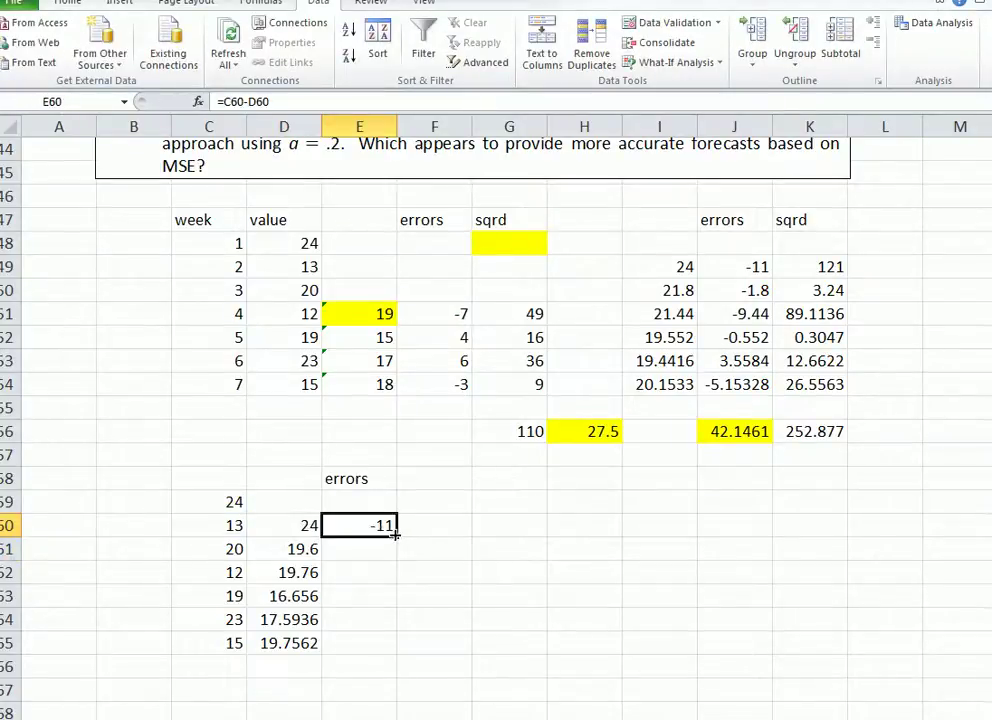
drag(396, 536, 384, 648)
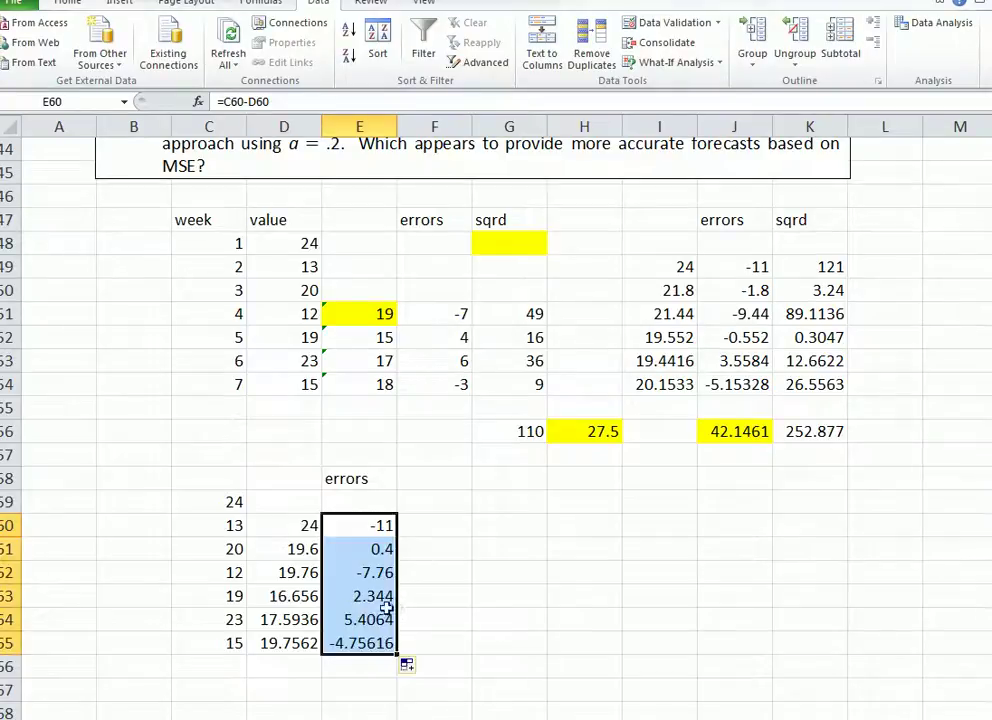
- Head F58 'sqrd' and square the errors with =E60^2 filled down to F65
click(430, 480)
text(sqrd)
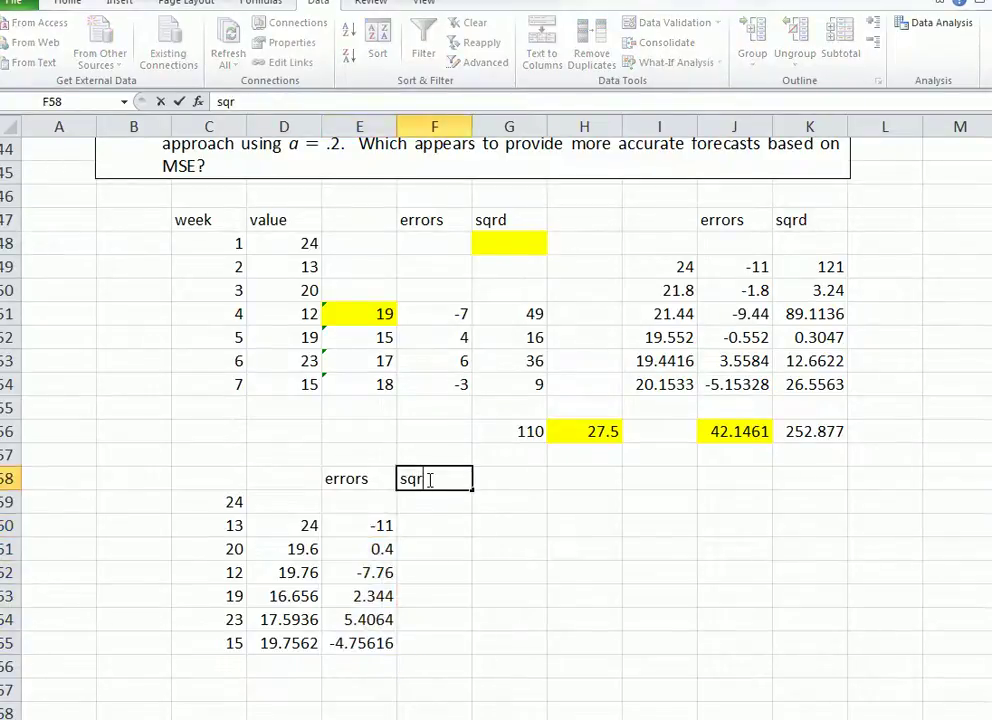
click(429, 522)
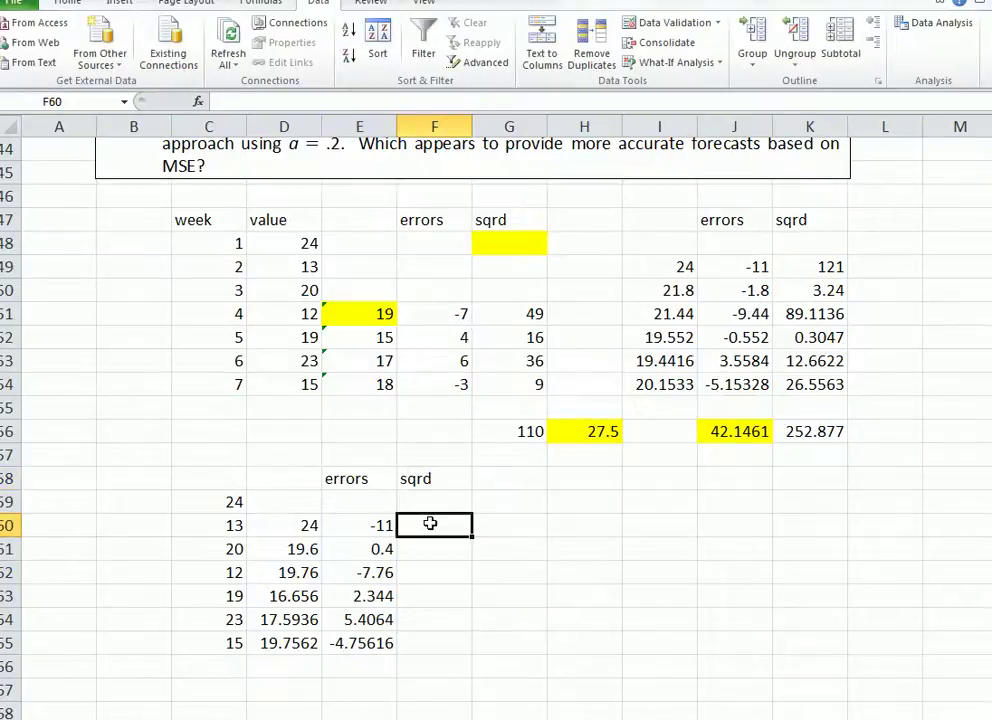
text(=)
click(370, 527)
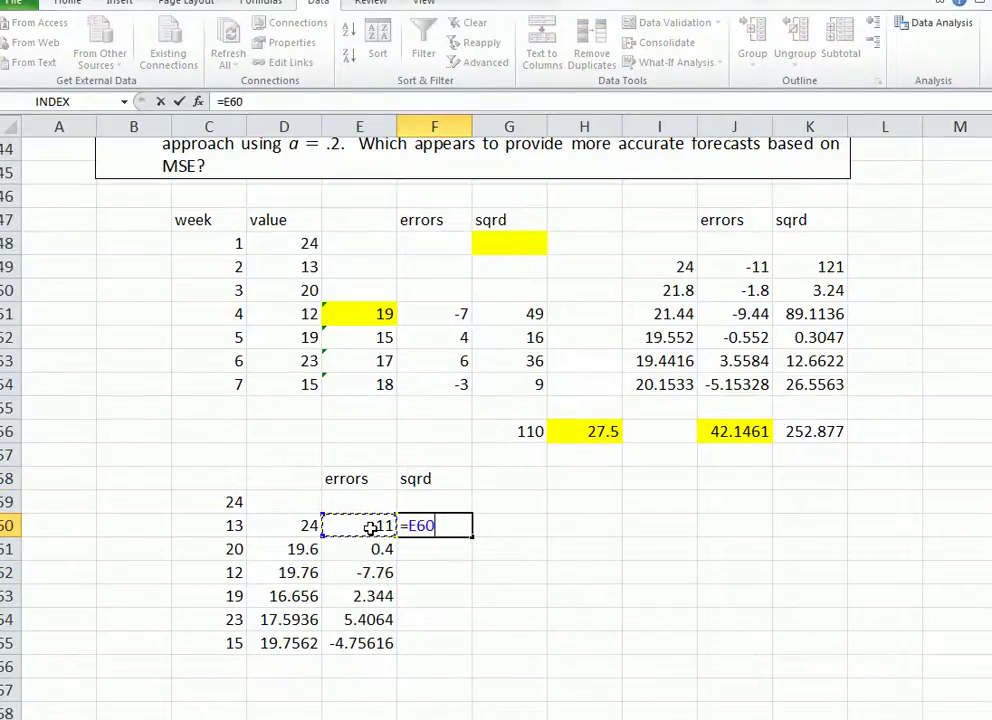
text(^2)
key(Return)
click(452, 525)
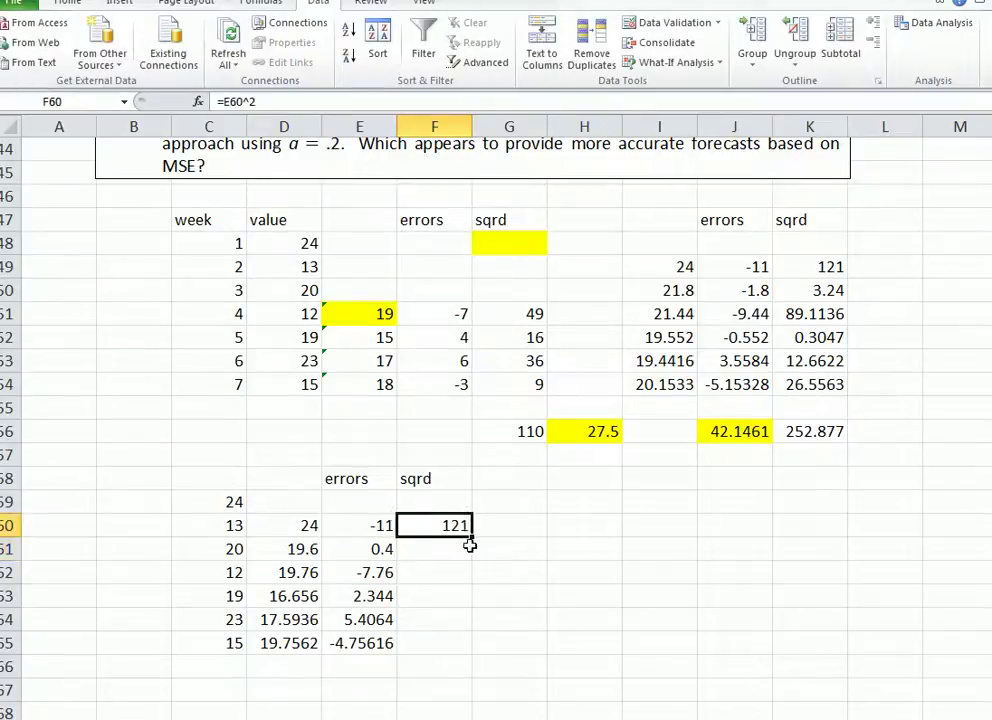
drag(470, 535, 458, 655)
- AutoSum the squared errors into F67, totalling 238.722
click(437, 681)
drag(432, 527, 425, 690)
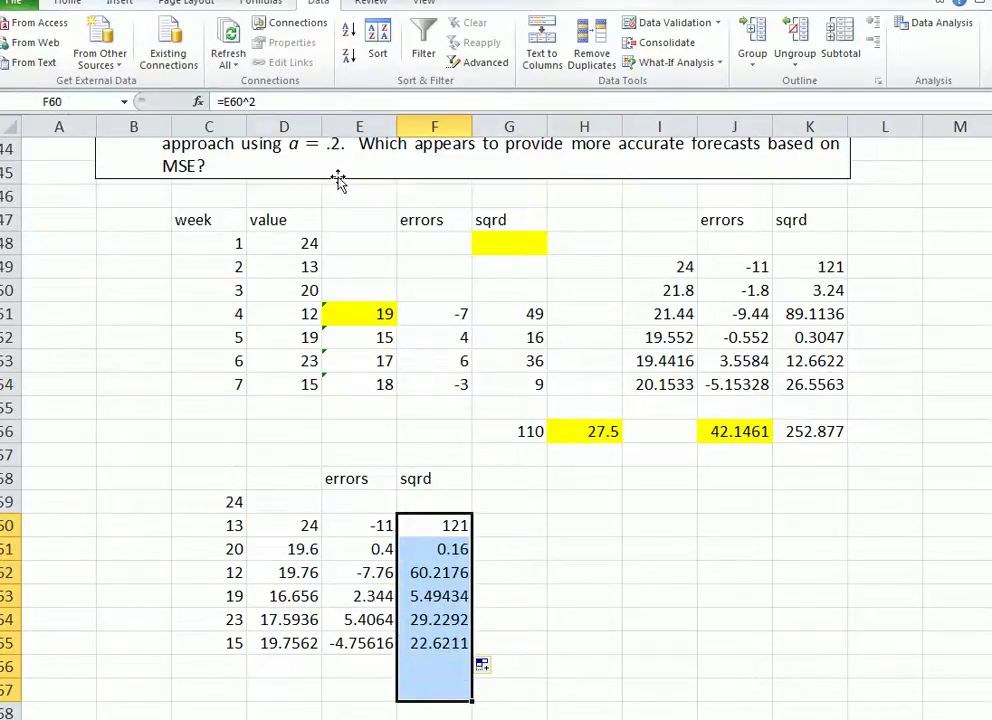
click(68, 4)
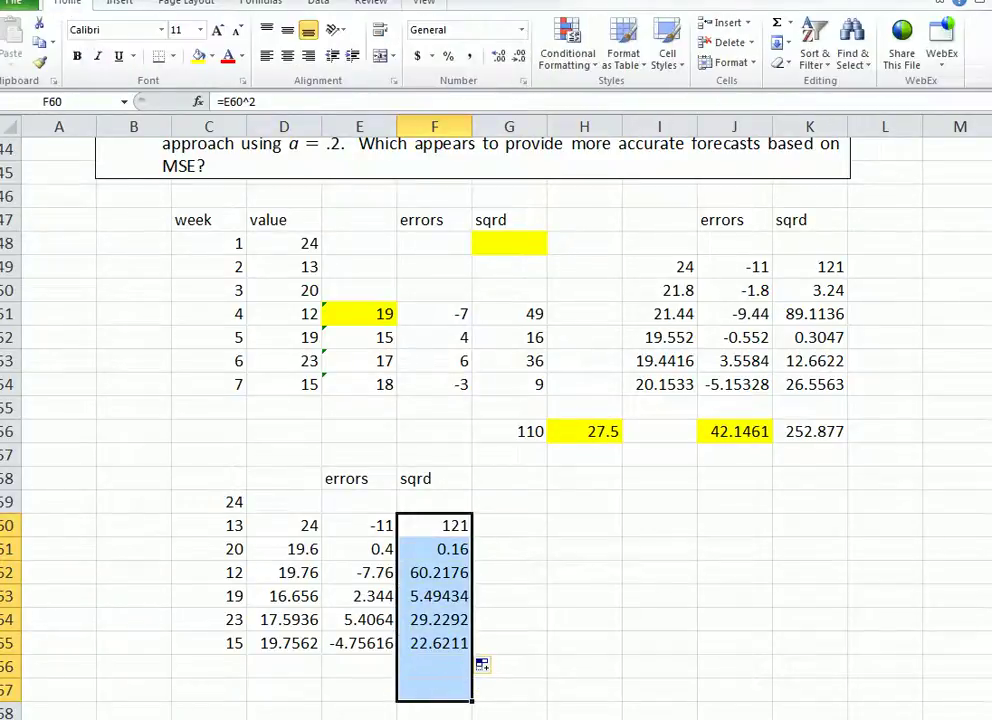
click(778, 24)
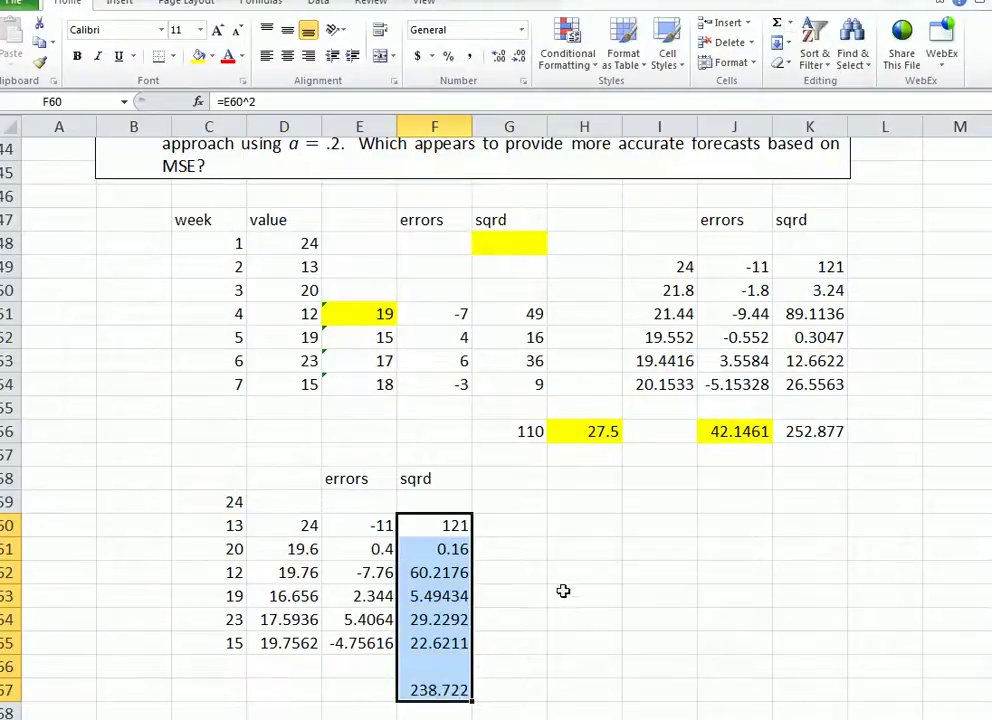
- Enter the MSE =F67/6 in G67, giving 39.787, and fill it yellow
click(507, 690)
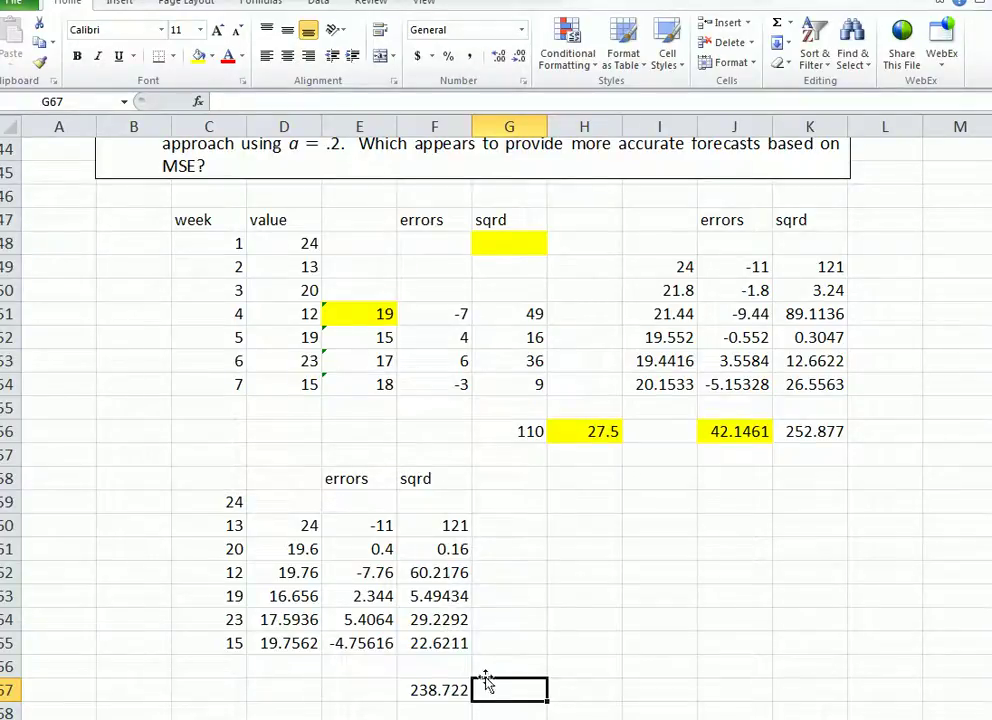
text(=)
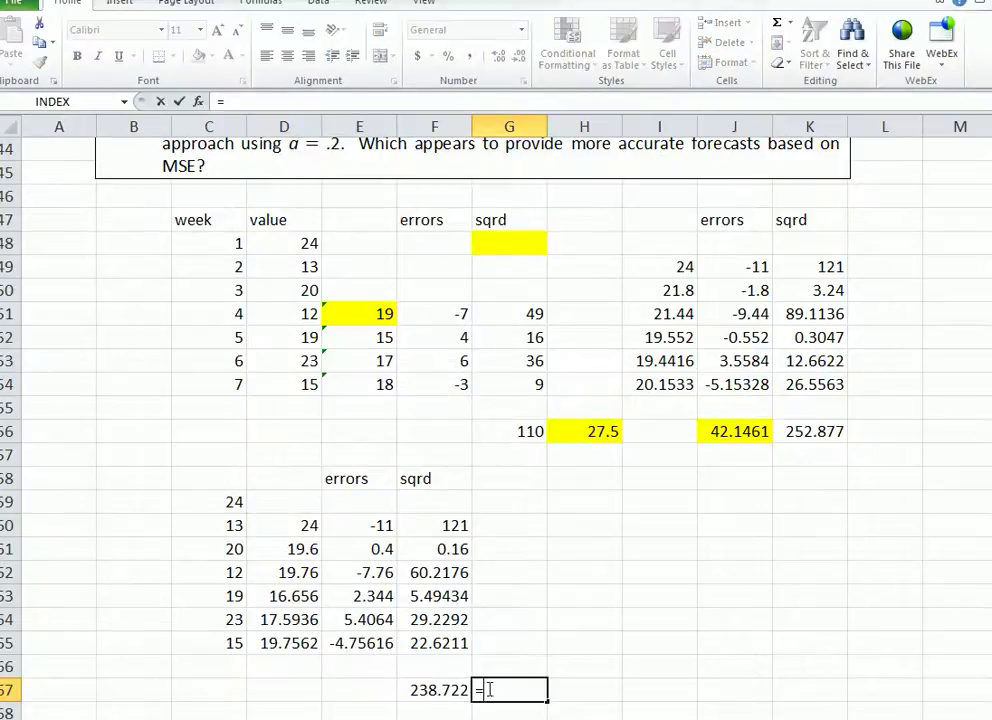
click(437, 690)
text(/6)
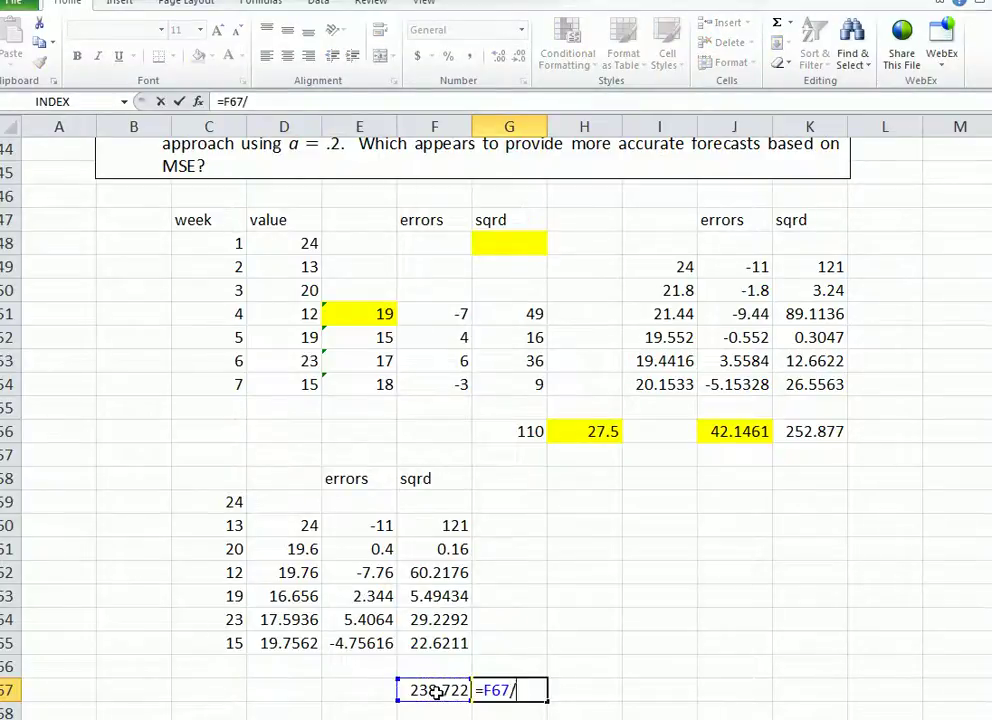
key(Return)
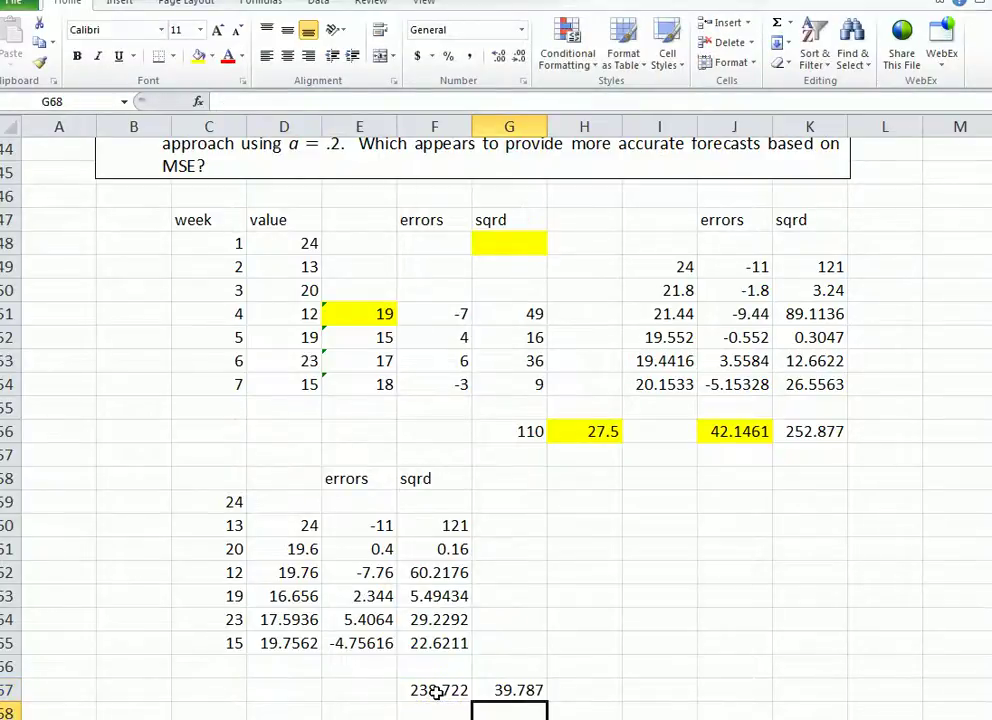
click(491, 690)
right_click(493, 690)
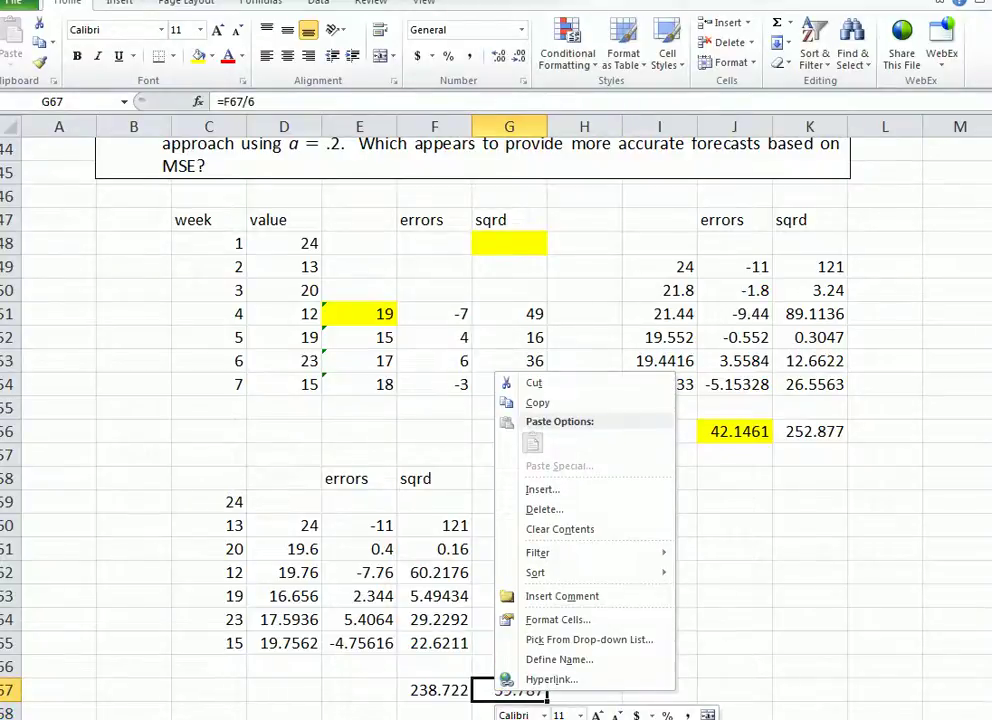
click(744, 655)
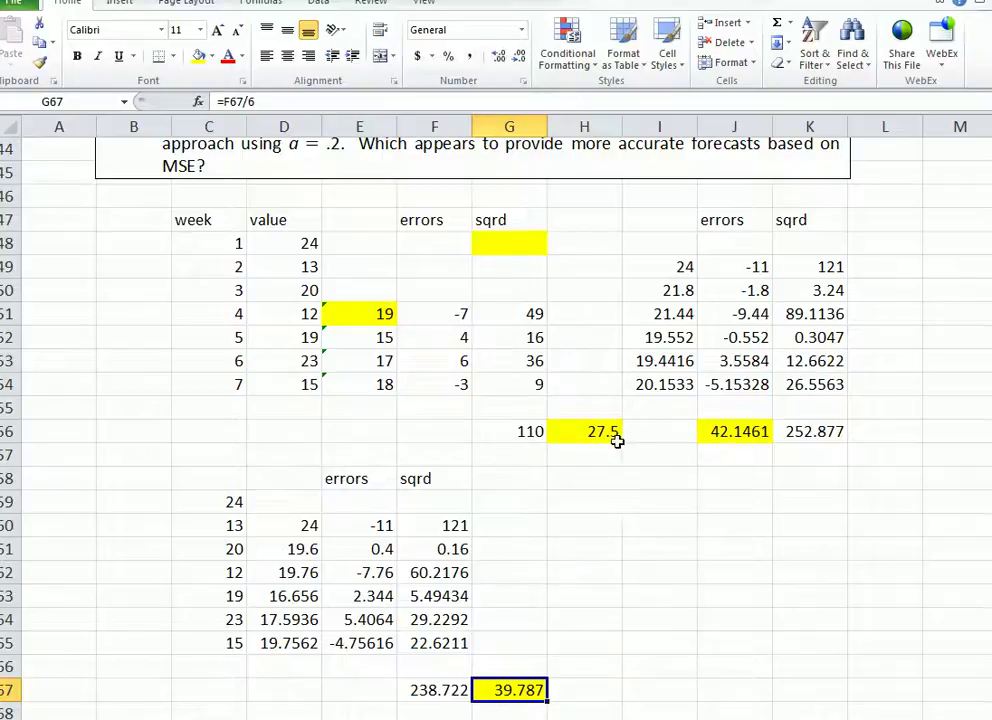